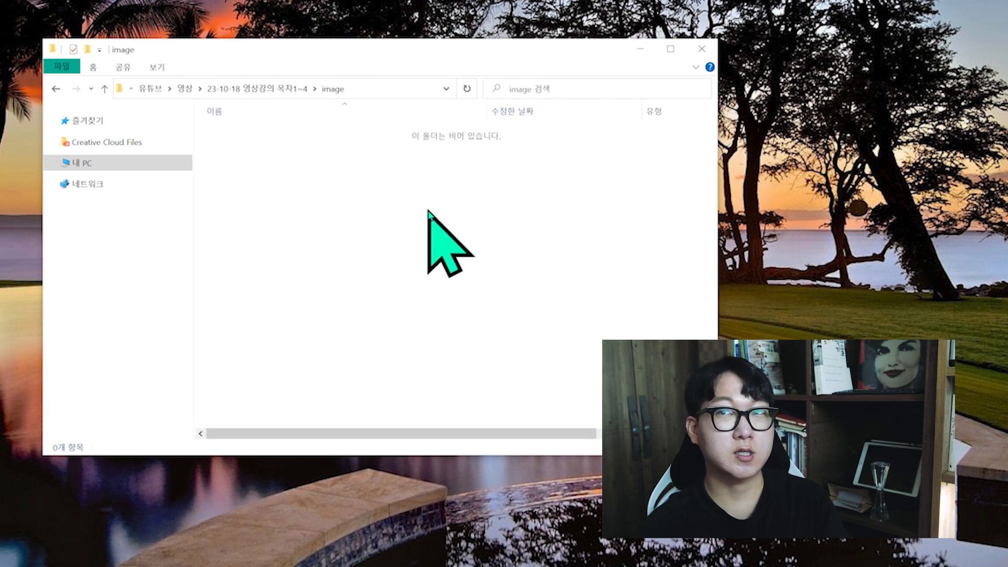
# Leave the empty image folder and open the project's video folder to view its subfolders
pyautogui.moveTo(266, 146); pyautogui.dragTo(355, 233)
pyautogui.hotkey('alt', 'Up')
pyautogui.doubleClick(333, 158)
pyautogui.moveTo(489, 288); pyautogui.dragTo(488, 326)
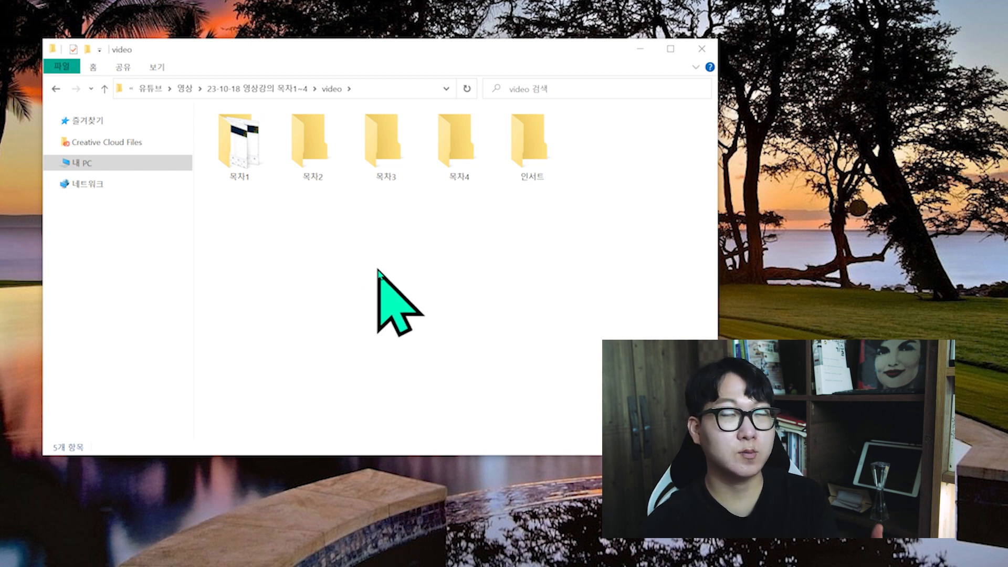
pyautogui.moveTo(516, 277); pyautogui.dragTo(458, 232)
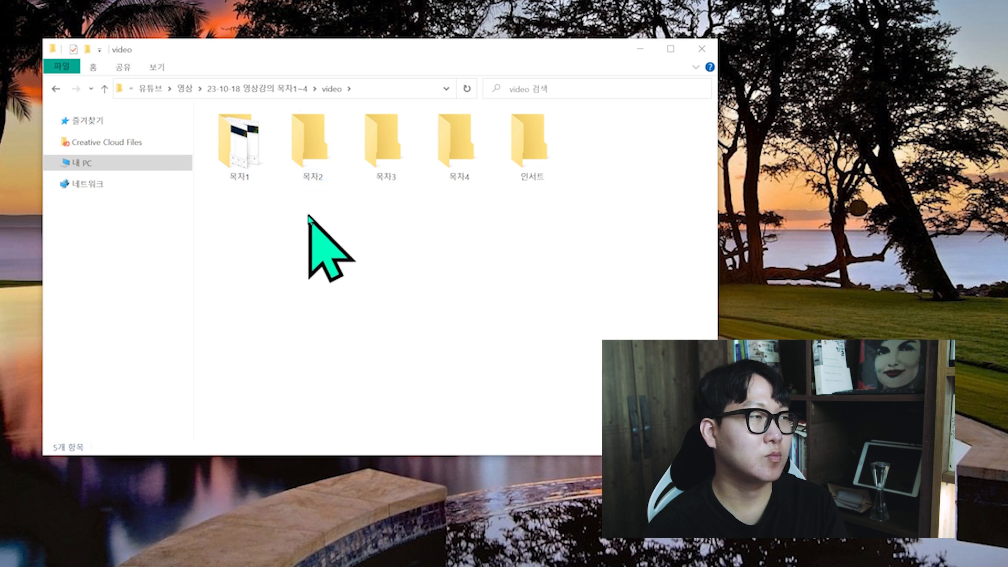
# Open the 목차1 folder and look over its recorded clips
pyautogui.doubleClick(241, 169)
pyautogui.moveTo(595, 269); pyautogui.dragTo(247, 182)
pyautogui.click(361, 227)
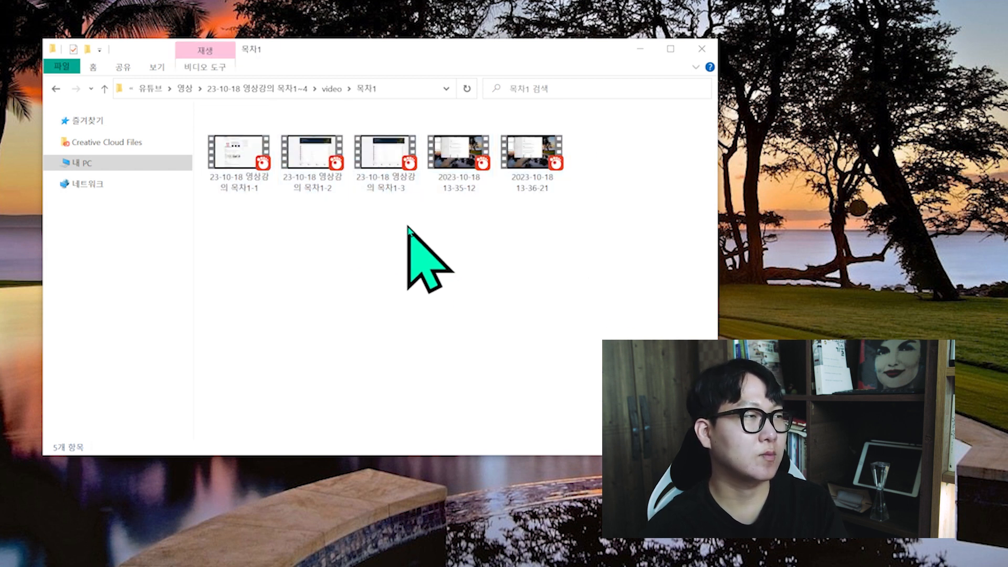
pyautogui.moveTo(394, 218); pyautogui.dragTo(259, 168)
pyautogui.moveTo(488, 251); pyautogui.dragTo(483, 248)
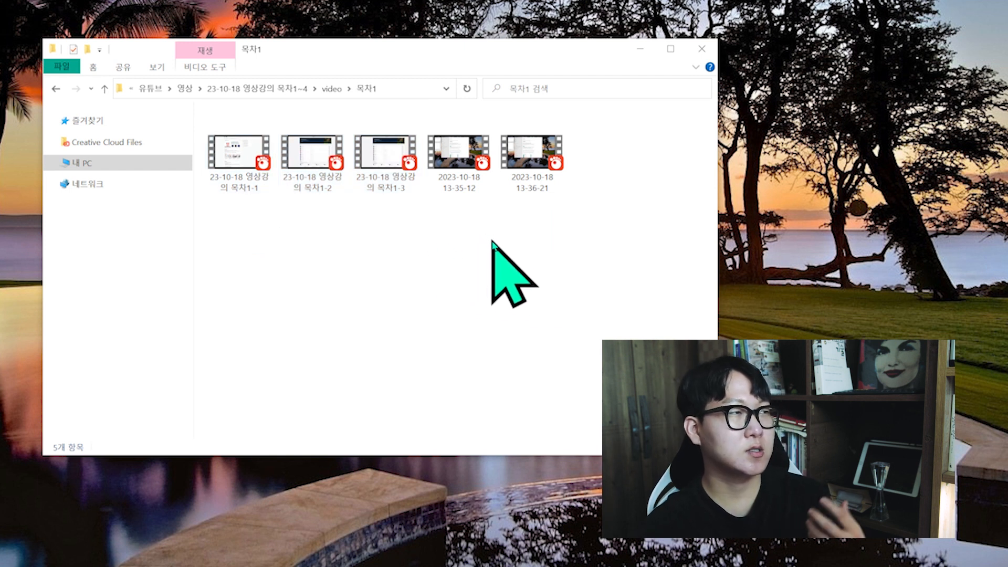
pyautogui.moveTo(434, 239); pyautogui.dragTo(239, 176)
pyautogui.moveTo(393, 231); pyautogui.dragTo(365, 221)
pyautogui.moveTo(320, 253); pyautogui.dragTo(356, 275)
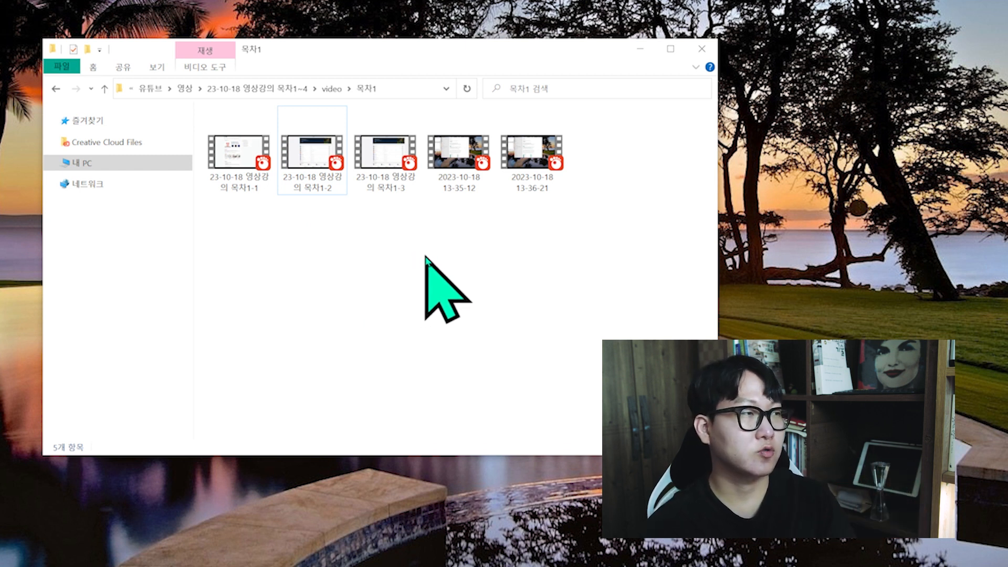
# Return to the video folder and look inside its 인서트 subfolder
pyautogui.hotkey('alt', 'Up')
pyautogui.doubleClick(521, 168)
pyautogui.moveTo(260, 162); pyautogui.dragTo(587, 316)
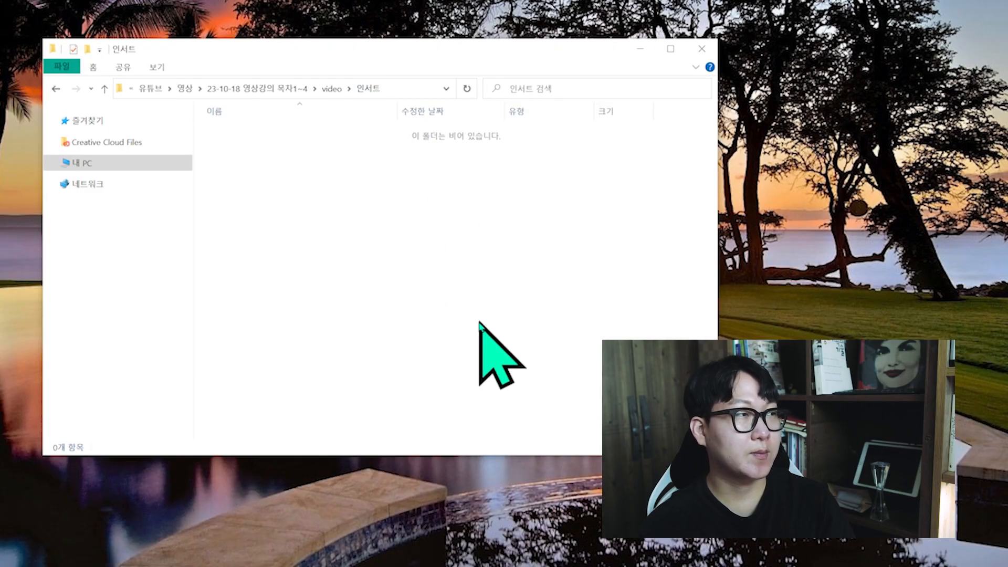
# Go back to the 23-10-18 영상강의 목차1~4 project folder and look inside its voice folder
pyautogui.hotkey('alt', 'Left')
pyautogui.hotkey('alt', 'Left')
pyautogui.click(403, 176)
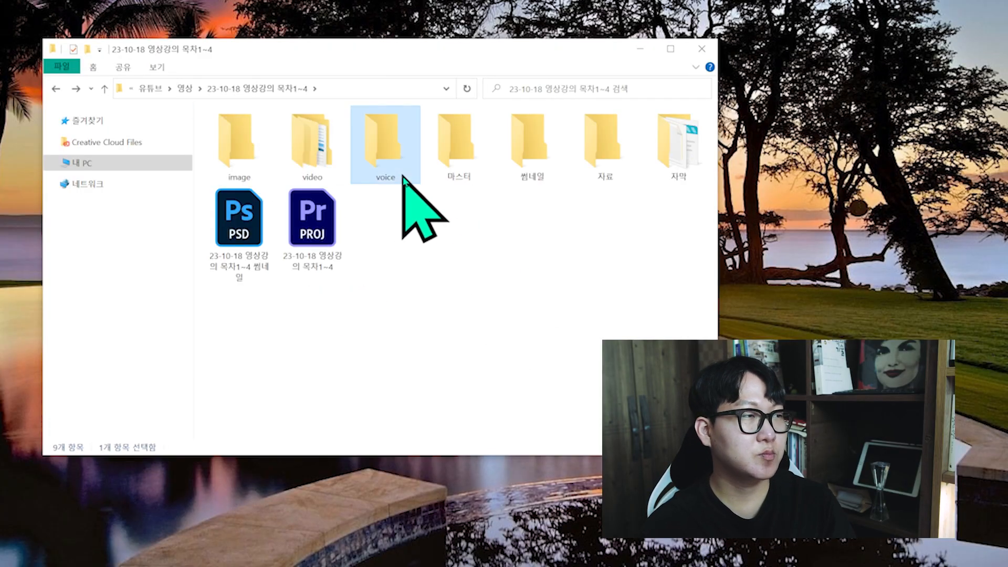
pyautogui.doubleClick(403, 153)
pyautogui.moveTo(599, 318); pyautogui.dragTo(292, 168)
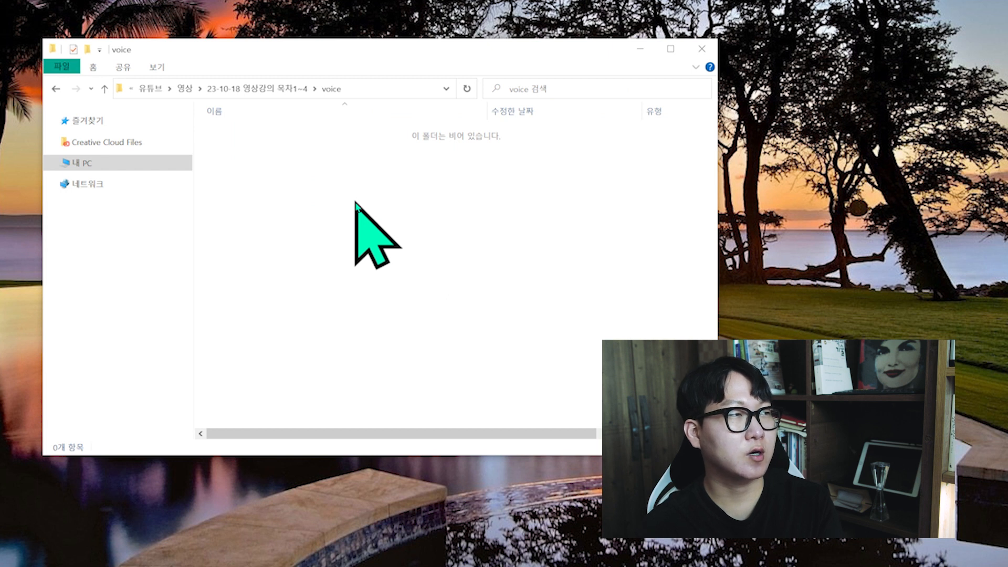
# Look inside the project's 마스터 folder and return to the project folder
pyautogui.hotkey('alt', 'Left')
pyautogui.doubleClick(465, 135)
pyautogui.hotkey('alt', 'Left')
pyautogui.click(477, 211)
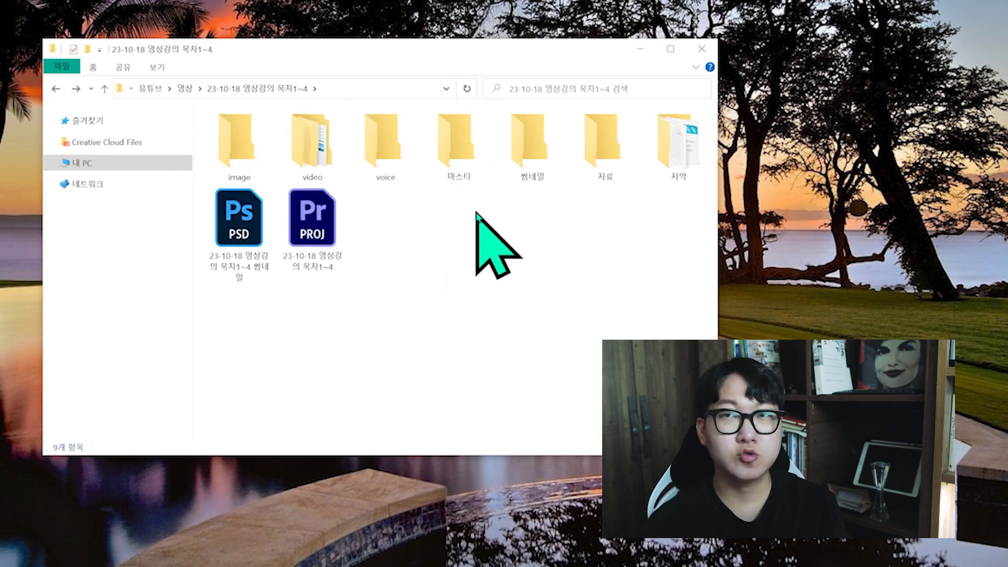
pyautogui.moveTo(435, 194); pyautogui.dragTo(494, 238)
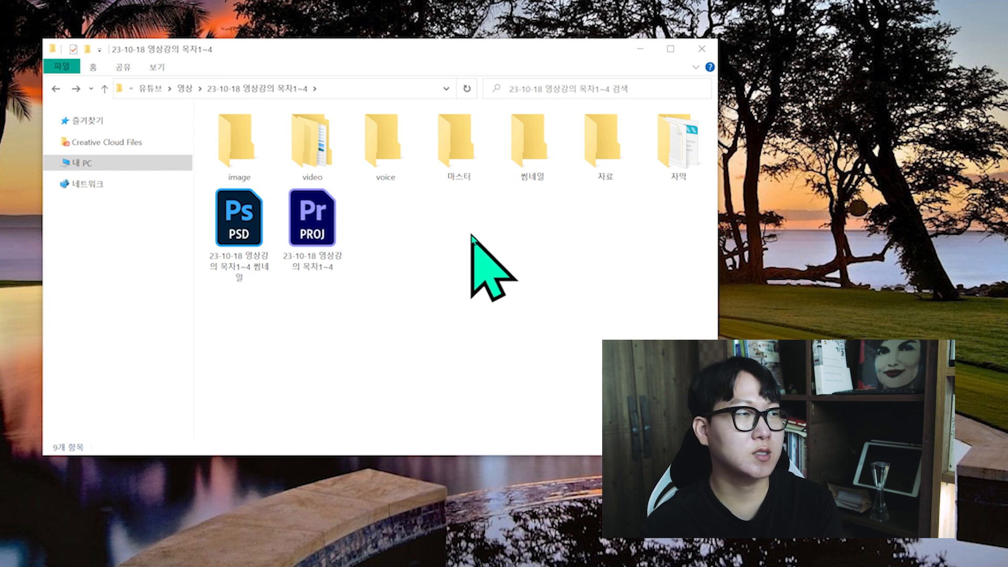
pyautogui.click(442, 149)
pyautogui.doubleClick(443, 149)
pyautogui.hotkey('alt', 'Left')
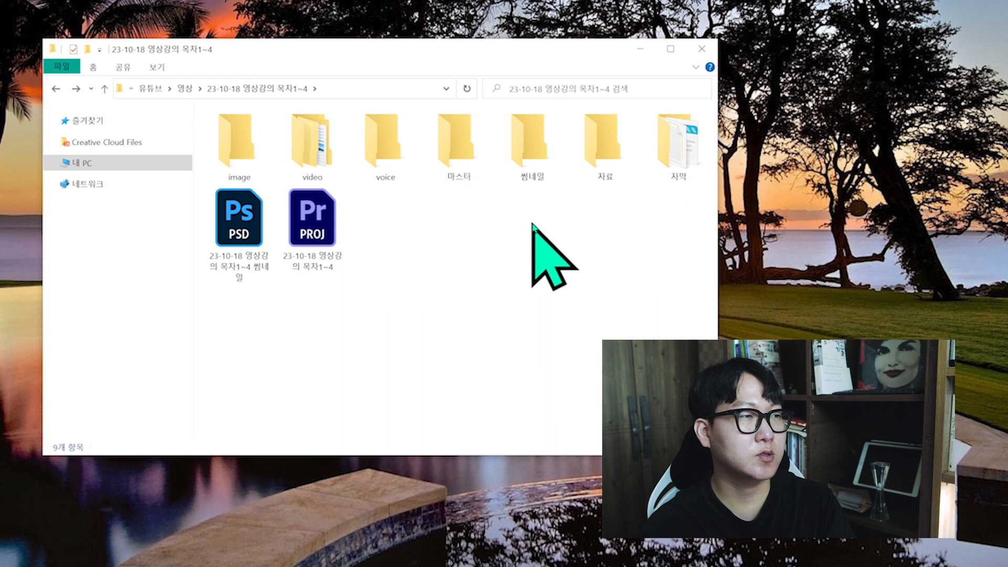
# Go back to the 영상 folder and open the 썸네일 folder of the 23-09-23 맥 윈도우 project
pyautogui.hotkey('alt', 'Left')
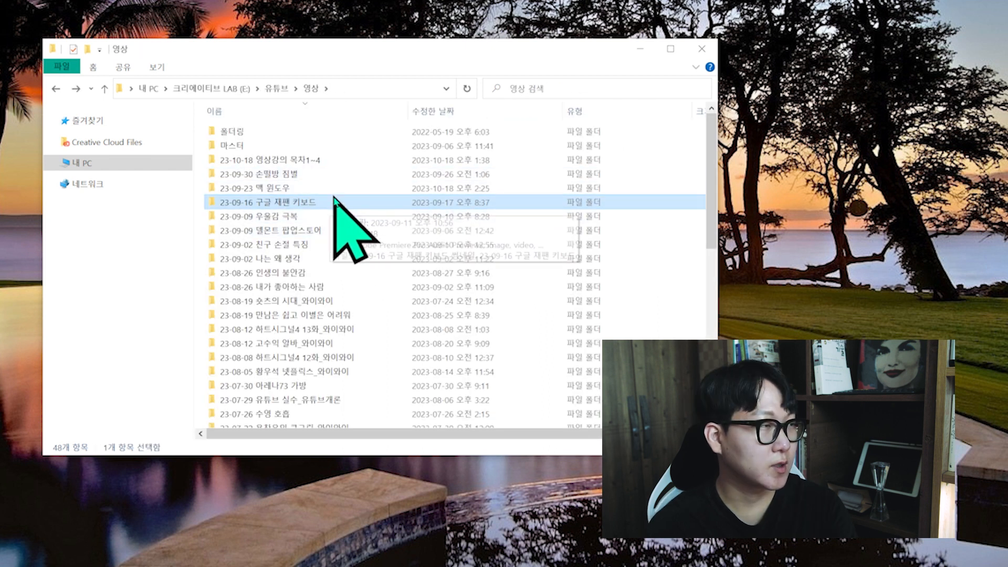
pyautogui.doubleClick(334, 189)
pyautogui.doubleClick(323, 198)
# Enlarge the file icons in the 썸네일 folder so the image preview is bigger
pyautogui.rightClick(320, 194)
pyautogui.moveTo(388, 217)
pyautogui.click(516, 234)
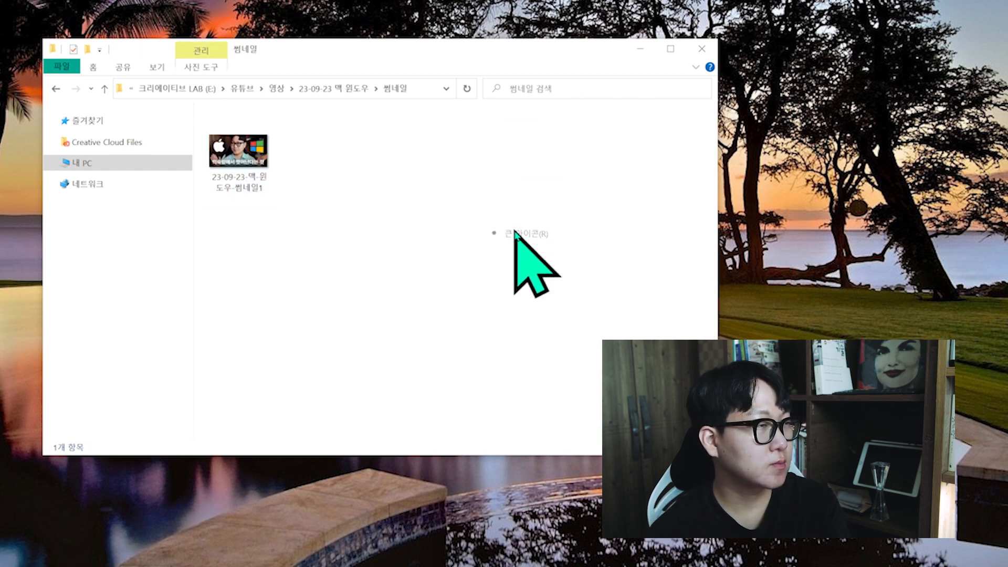
pyautogui.rightClick(450, 209)
pyautogui.moveTo(540, 233)
pyautogui.click(622, 236)
# Examine the 23-09-23-맥-윈도우-썸네일1 image and return to the 23-09-23 맥 윈도우 folder
pyautogui.moveTo(335, 211); pyautogui.dragTo(201, 104)
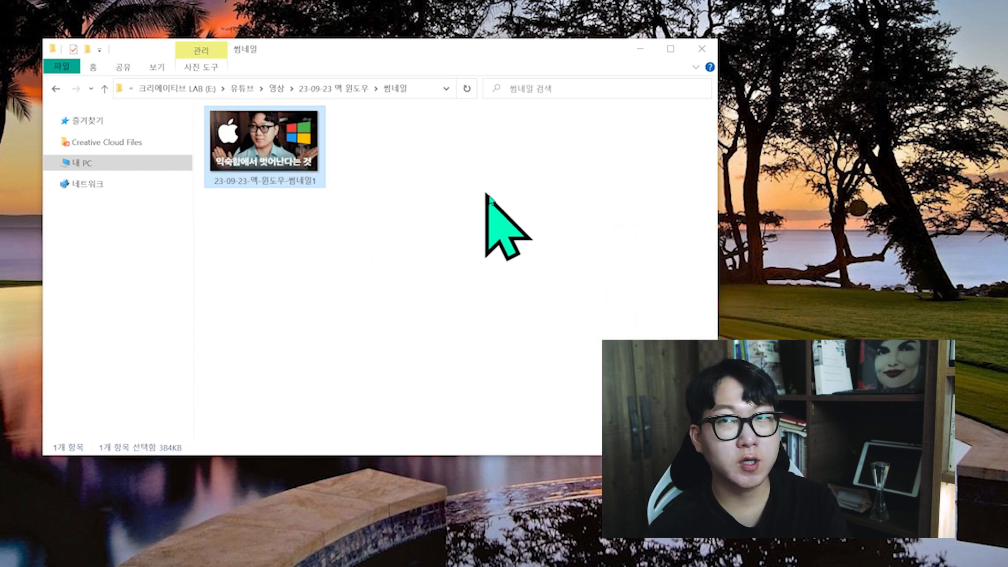
pyautogui.moveTo(336, 103); pyautogui.dragTo(507, 197)
pyautogui.moveTo(371, 224); pyautogui.dragTo(205, 111)
pyautogui.click(387, 209)
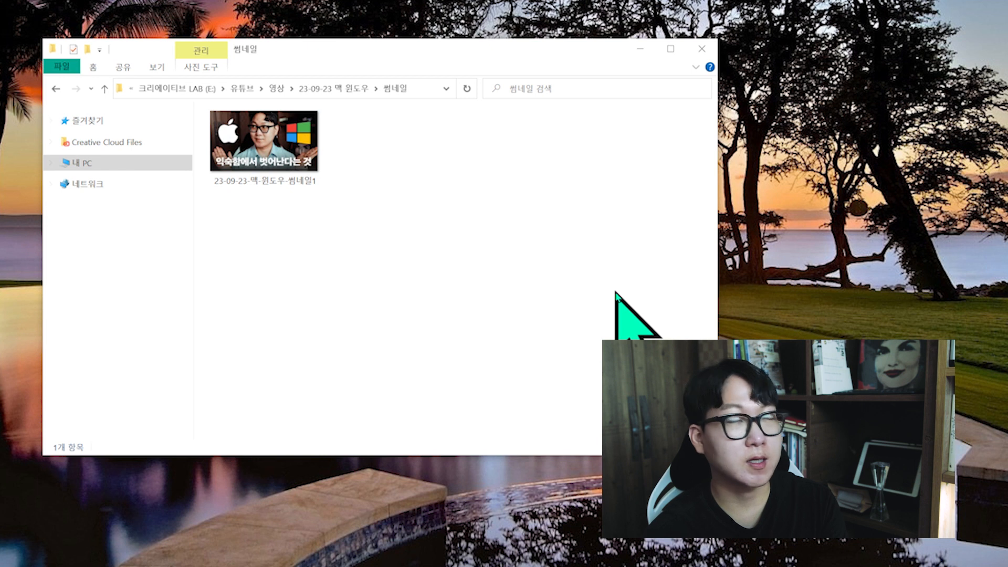
pyautogui.moveTo(389, 231); pyautogui.dragTo(135, 72)
pyautogui.moveTo(354, 202); pyautogui.dragTo(237, 126)
pyautogui.click(353, 200)
pyautogui.rightClick(353, 200)
pyautogui.hotkey('alt', 'Left')
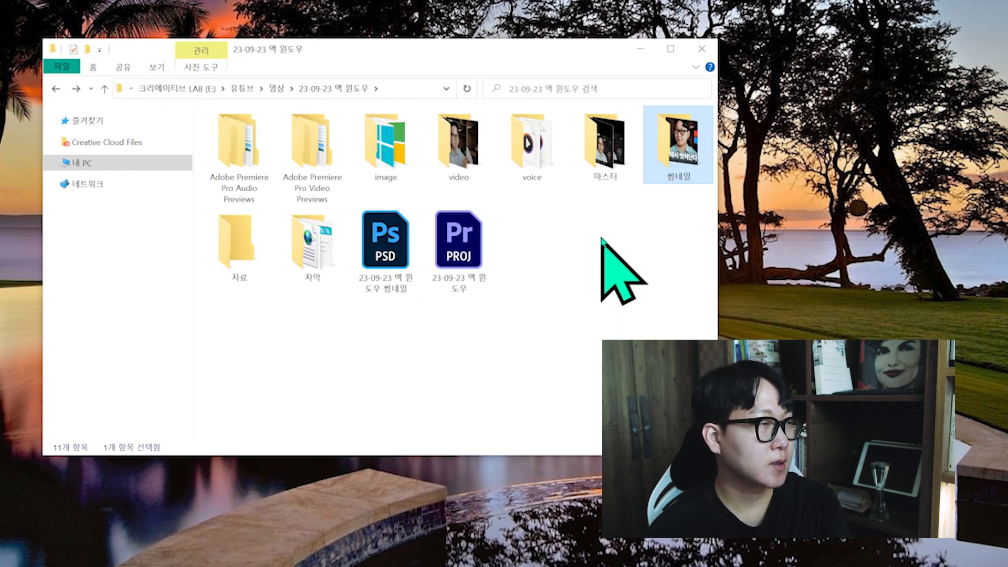
# Look inside the 자료 folder and return to the 23-09-23 맥 윈도우 folder
pyautogui.doubleClick(264, 236)
pyautogui.moveTo(227, 140); pyautogui.dragTo(298, 255)
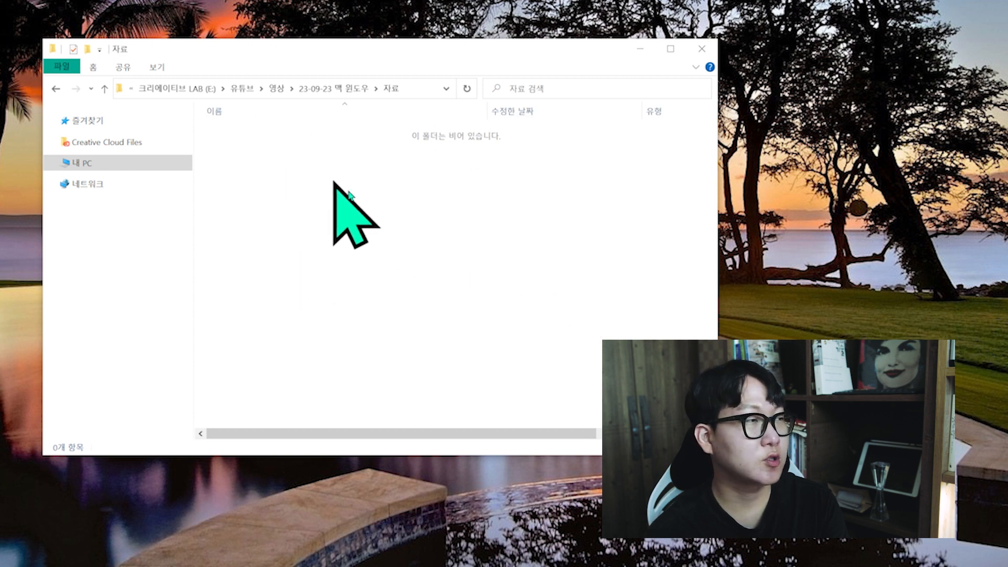
pyautogui.moveTo(274, 137); pyautogui.dragTo(364, 257)
pyautogui.moveTo(464, 302); pyautogui.dragTo(221, 118)
pyautogui.hotkey('alt', 'Up')
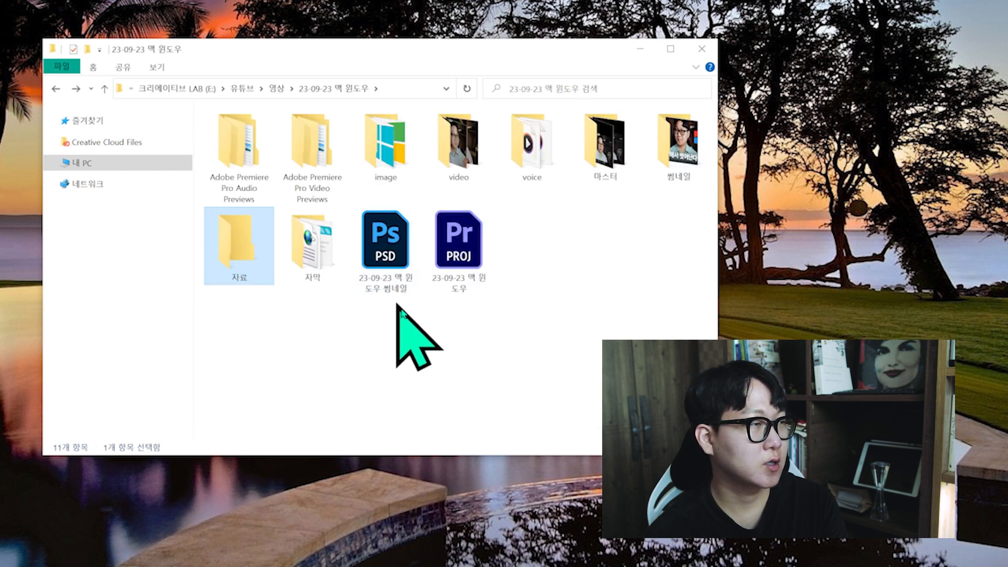
# Open the 자막 folder and examine the 23-09-23 맥 윈도우 자막용1 audio file and the 23-09-23 맥 윈도우 XML file
pyautogui.doubleClick(333, 265)
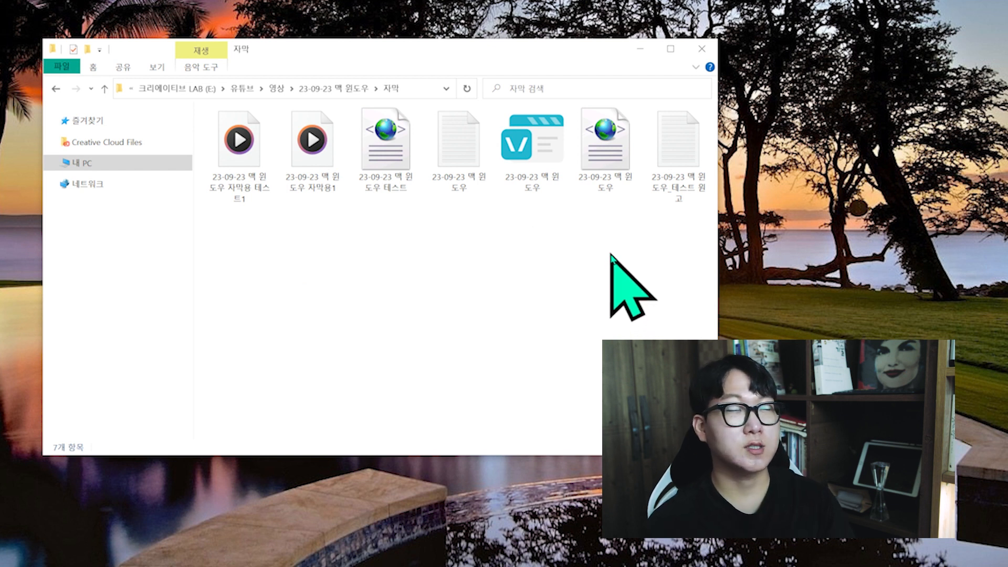
pyautogui.moveTo(472, 226); pyautogui.dragTo(604, 213)
pyautogui.click(293, 227)
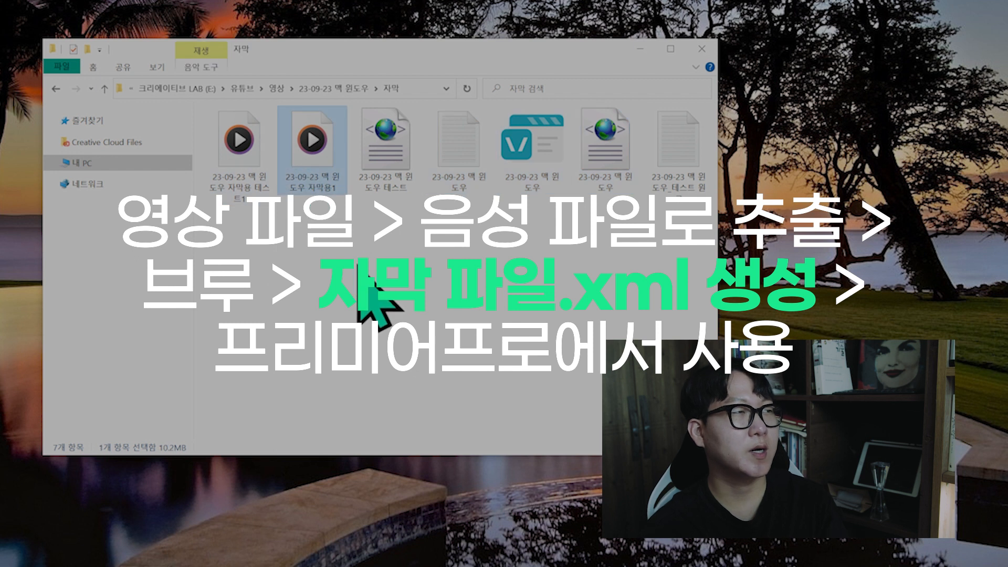
pyautogui.moveTo(313, 158); pyautogui.dragTo(315, 191)
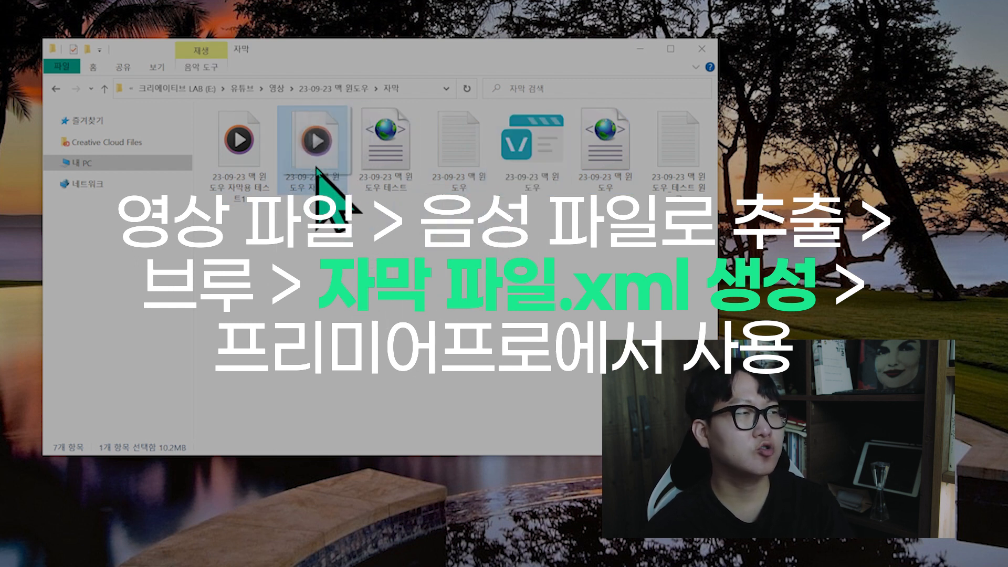
pyautogui.click(598, 182)
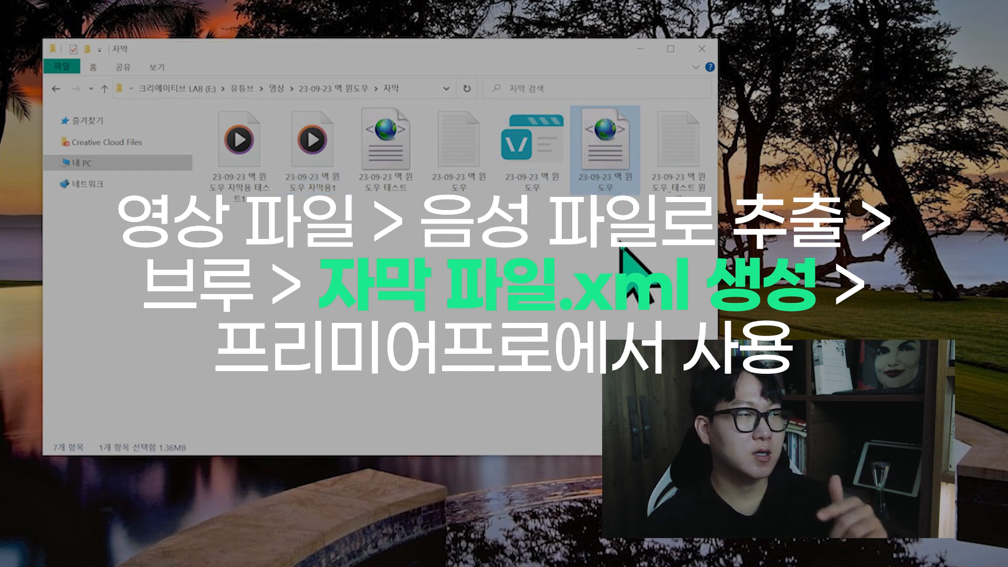
pyautogui.moveTo(627, 291); pyautogui.dragTo(604, 157)
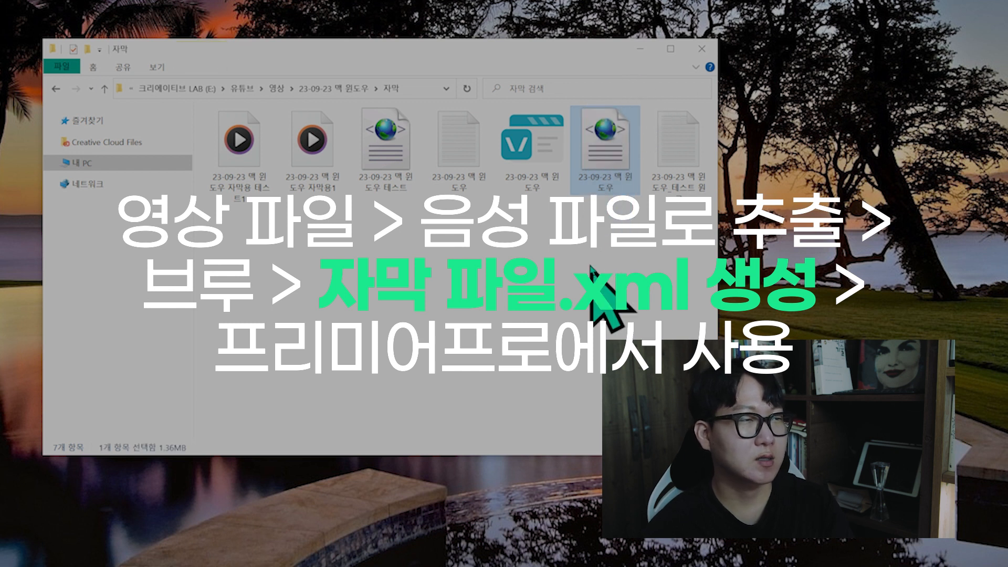
# Open the 23-09-23 맥 윈도우 text file, skim through the script, and close it
pyautogui.click(476, 193)
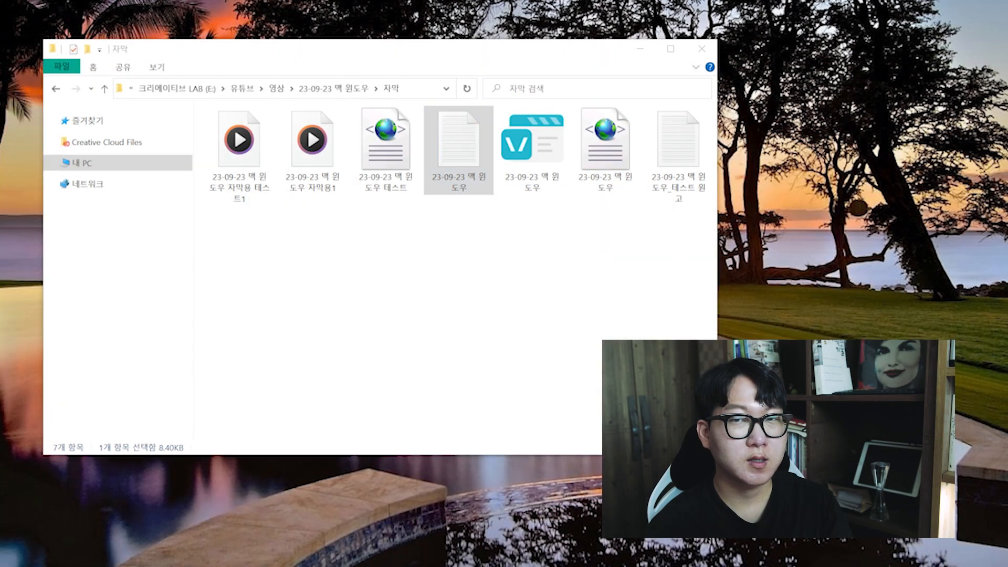
pyautogui.press('Return')
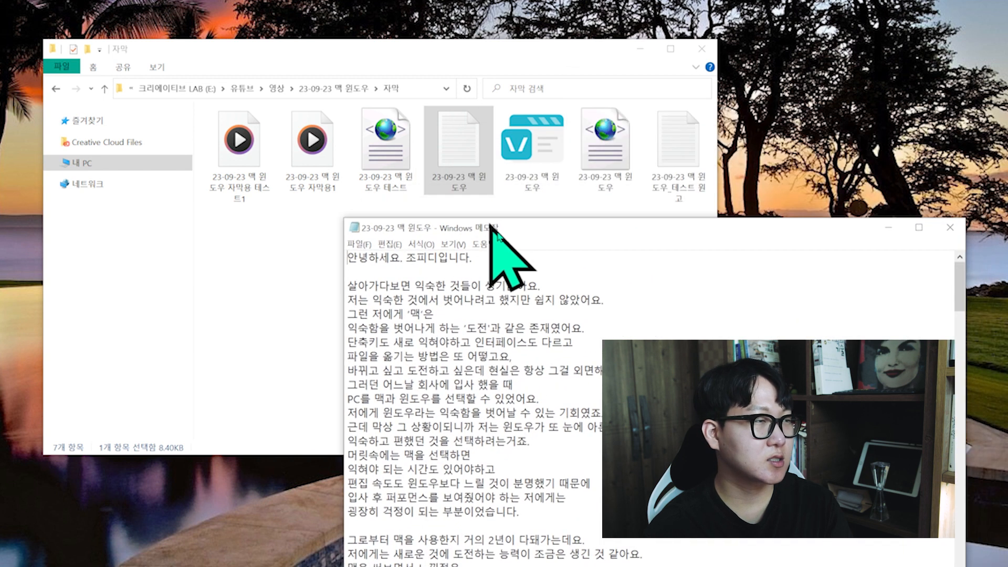
pyautogui.moveTo(371, 296); pyautogui.dragTo(531, 396)
pyautogui.scroll(-10, 585, 427)
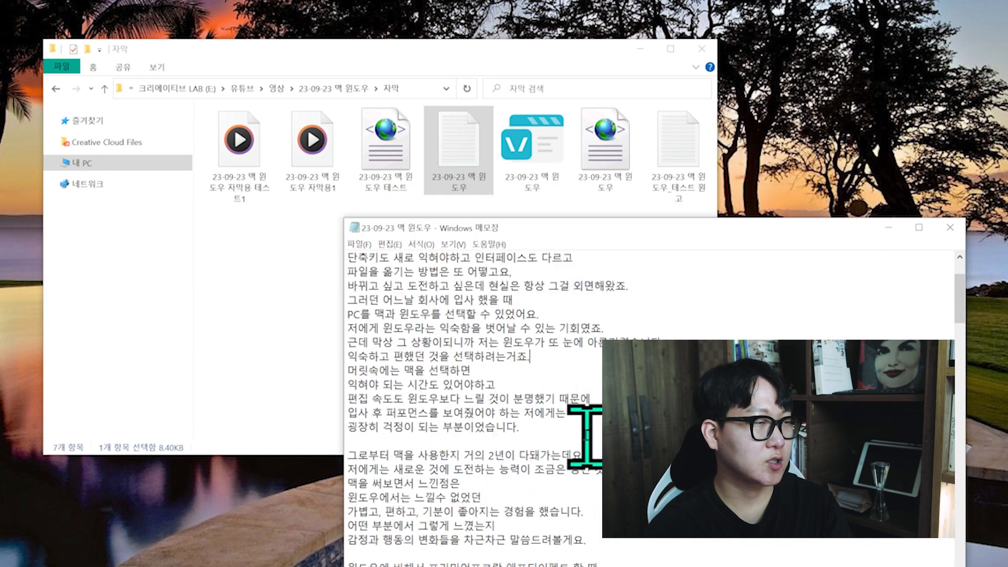
pyautogui.moveTo(454, 314); pyautogui.dragTo(531, 426)
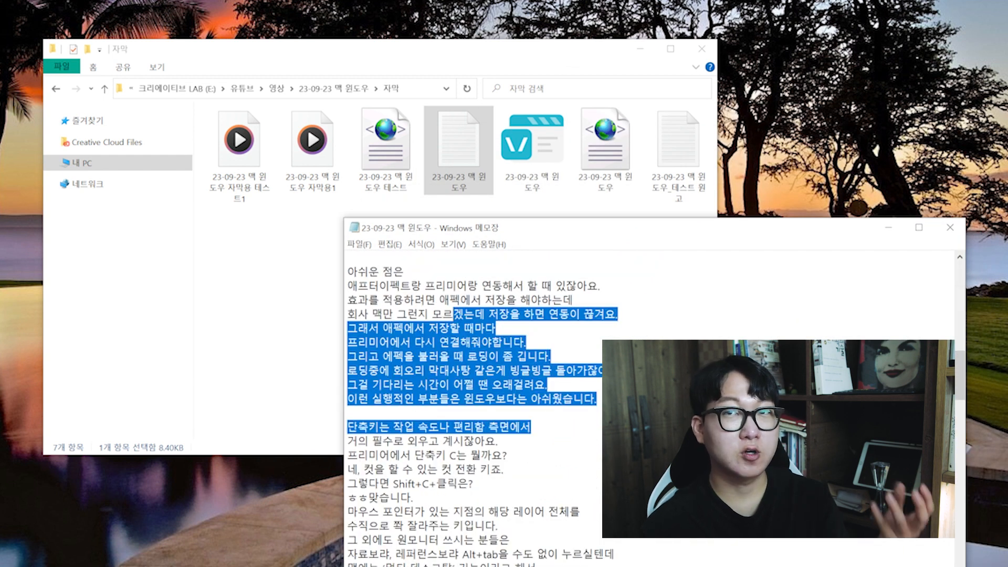
pyautogui.click(346, 413)
pyautogui.moveTo(497, 441); pyautogui.dragTo(380, 315)
pyautogui.click(594, 385)
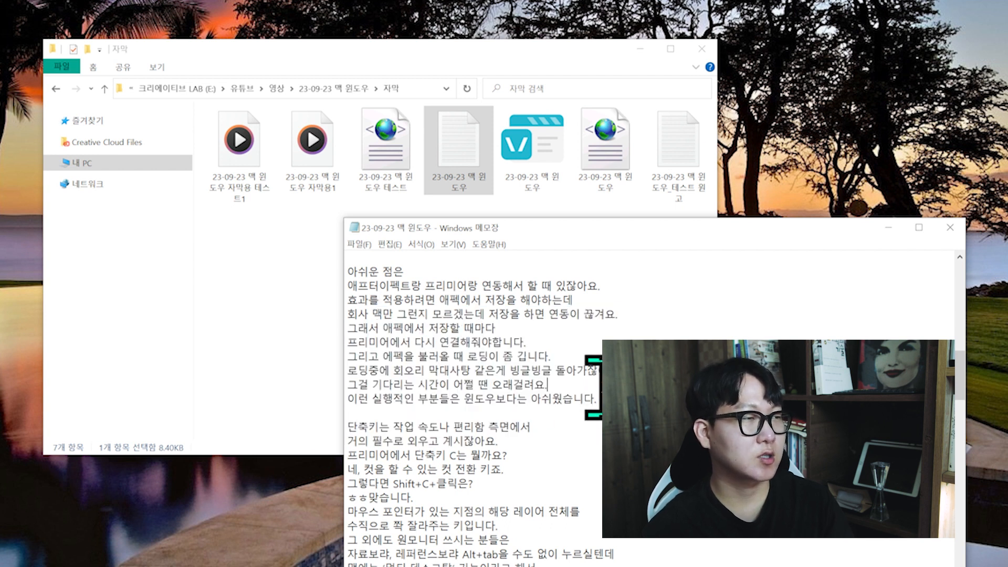
pyautogui.scroll(-15, 525, 409)
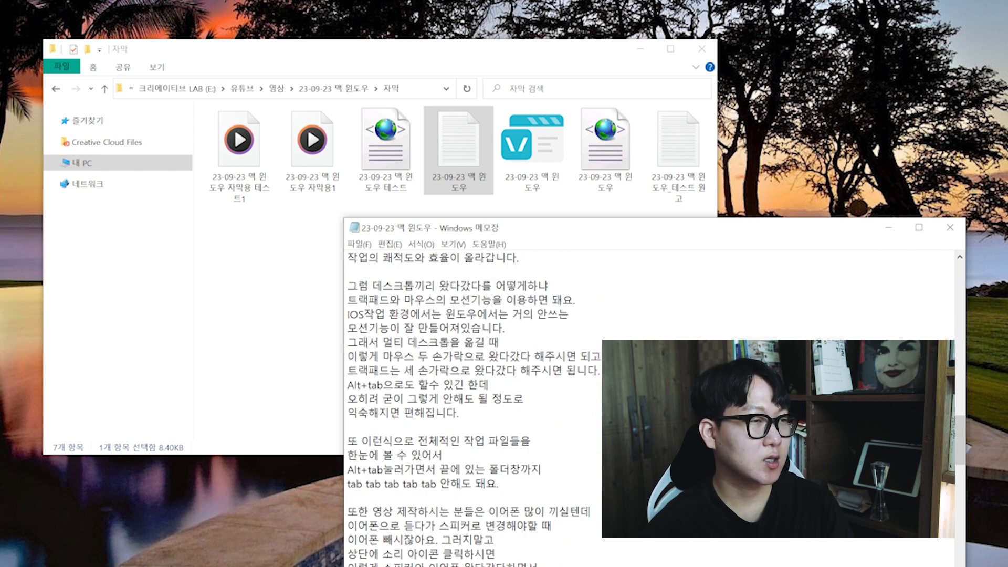
pyautogui.click(950, 226)
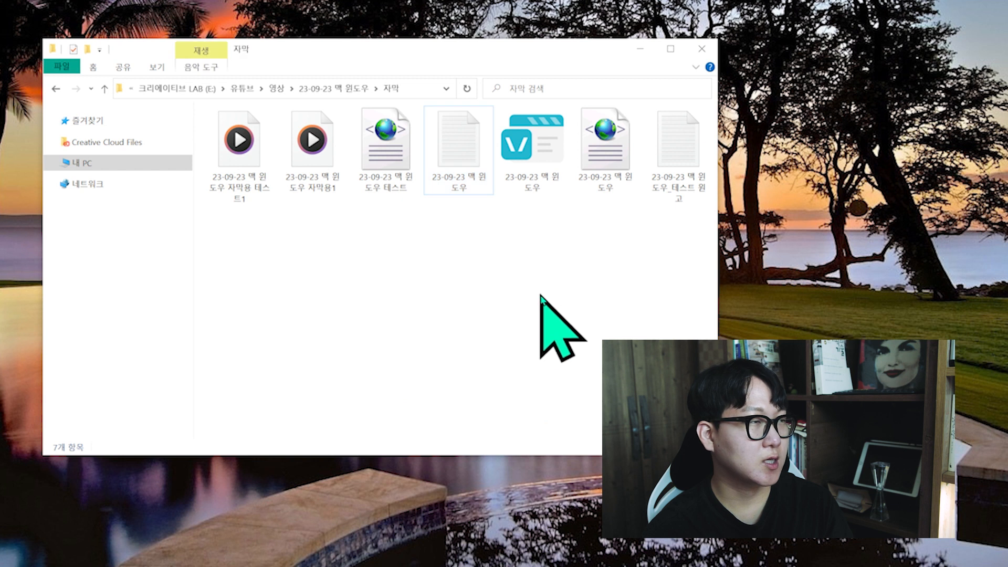
# Return to the 23-09-23 맥 윈도우 folder and select all of its folders and project files
pyautogui.press('BackSpace')
pyautogui.moveTo(671, 258); pyautogui.dragTo(733, 331)
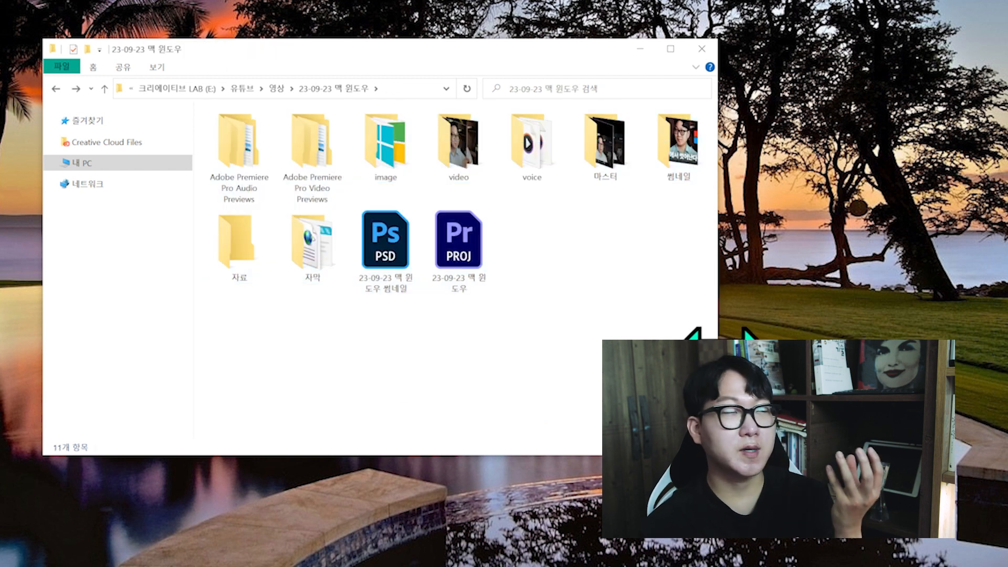
pyautogui.moveTo(557, 265); pyautogui.dragTo(275, 191)
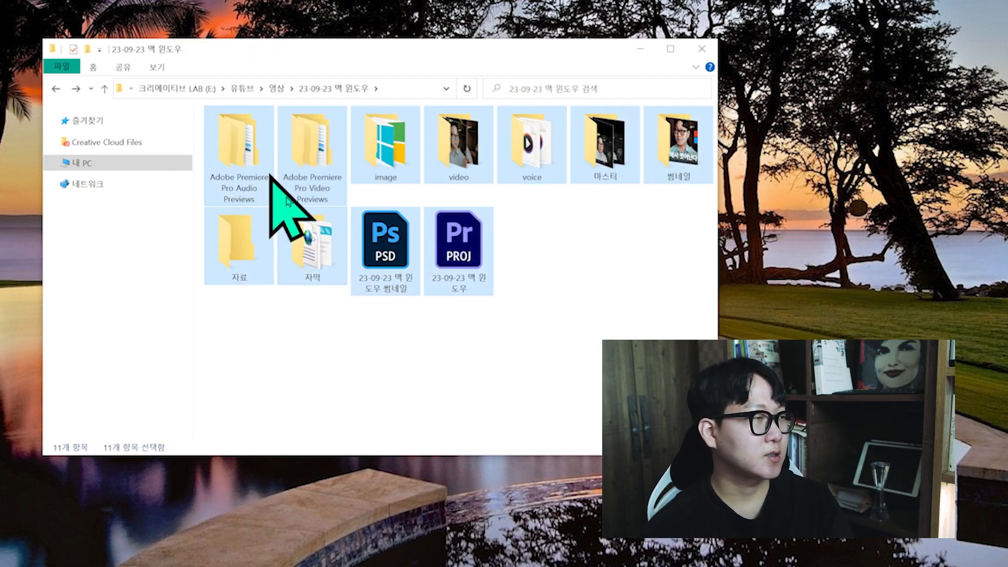
# Go back to the 영상 folder and select the 23-09-23 맥 윈도우 project folder
pyautogui.moveTo(549, 281); pyautogui.dragTo(356, 216)
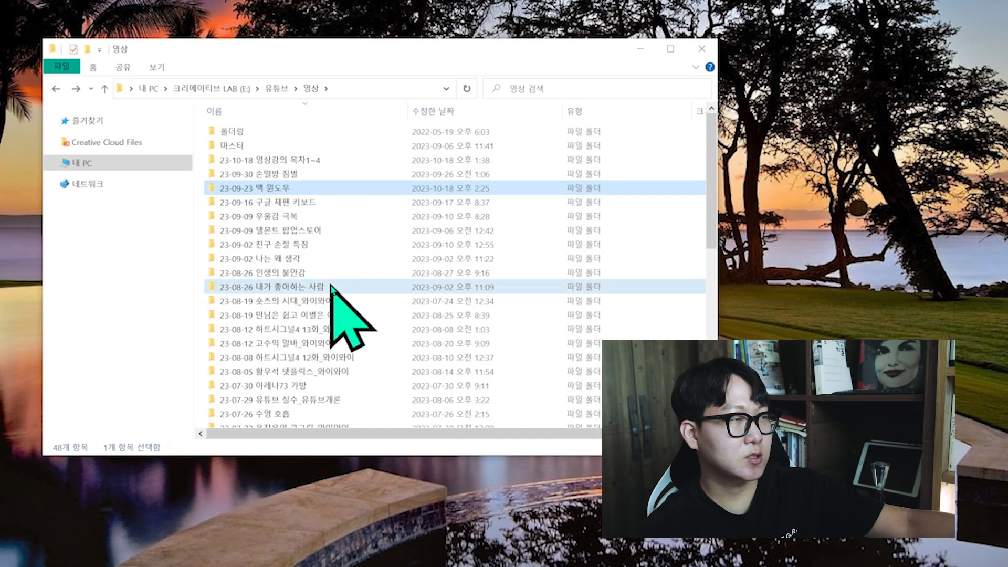
pyautogui.click(315, 244)
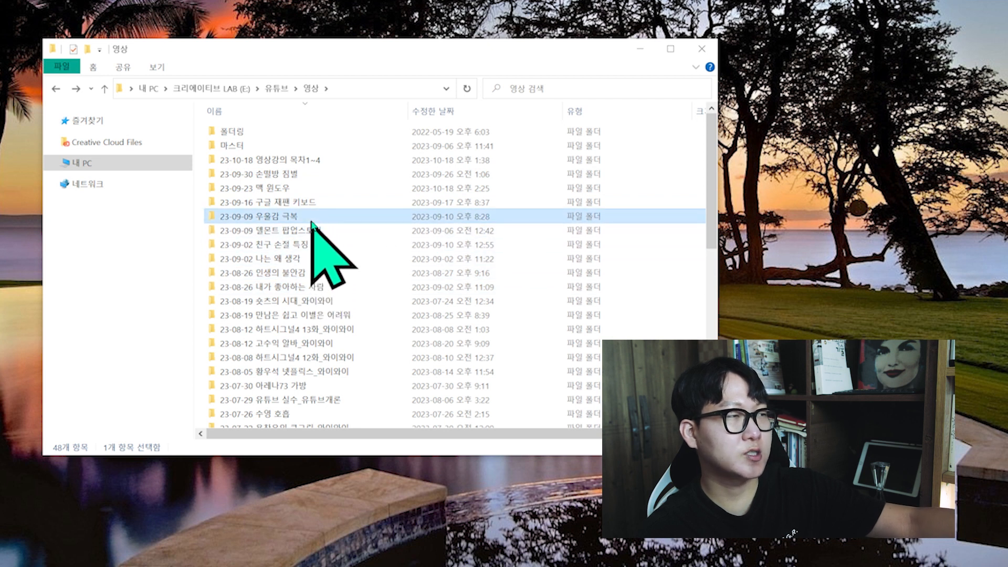
pyautogui.click(315, 190)
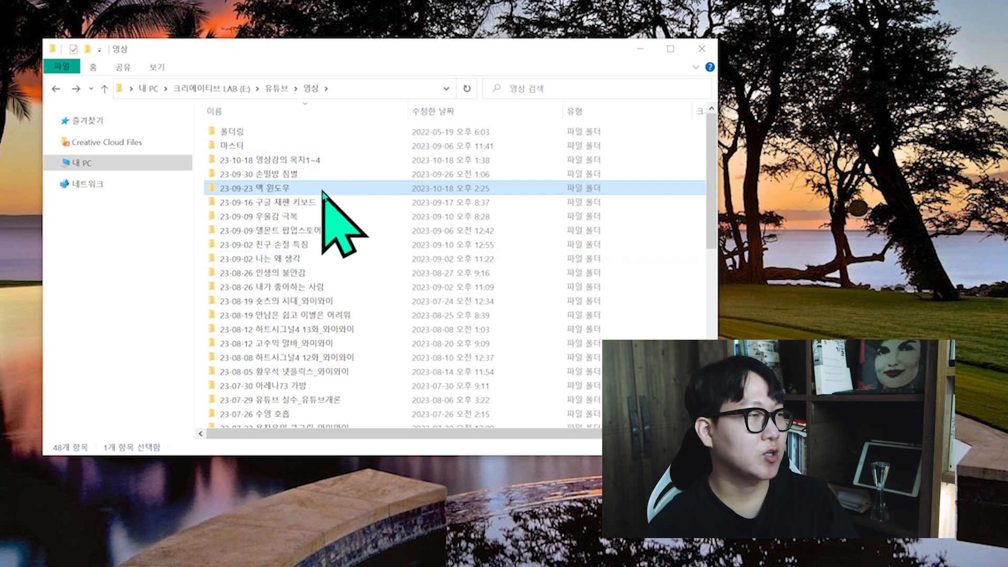
# Create a new folder named 23-10-18 영상강의 테스트 in the 영상 folder
pyautogui.press('Up')
pyautogui.press('Up')
pyautogui.click(87, 49)
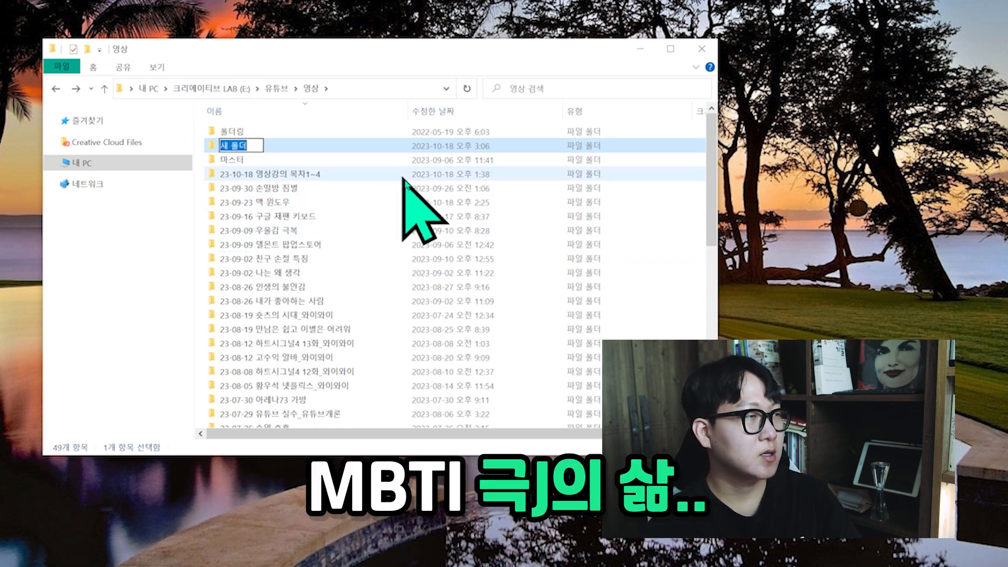
pyautogui.write('23-10-18')
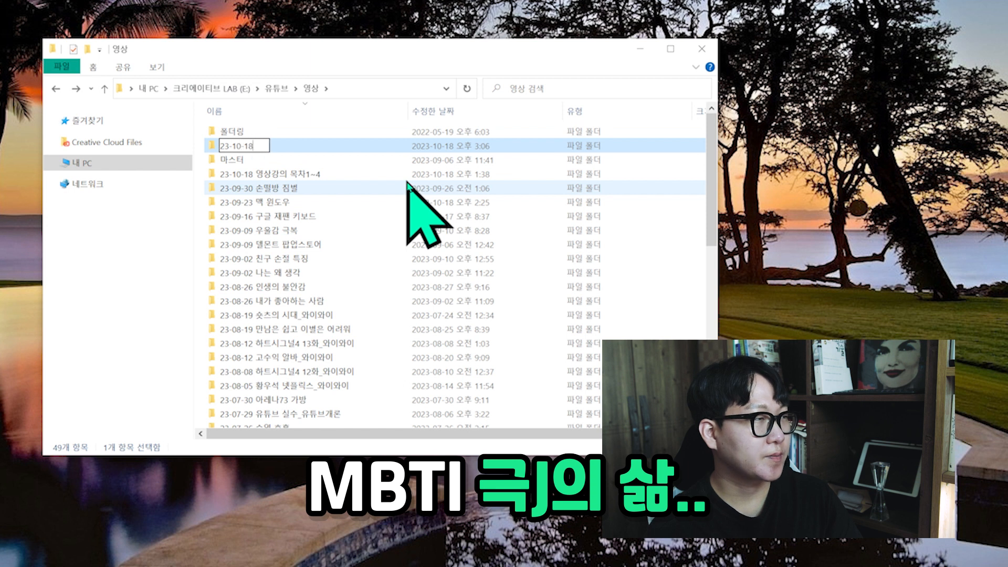
pyautogui.write(' sdf')
pyautogui.press('BackSpace')
pyautogui.press('BackSpace')
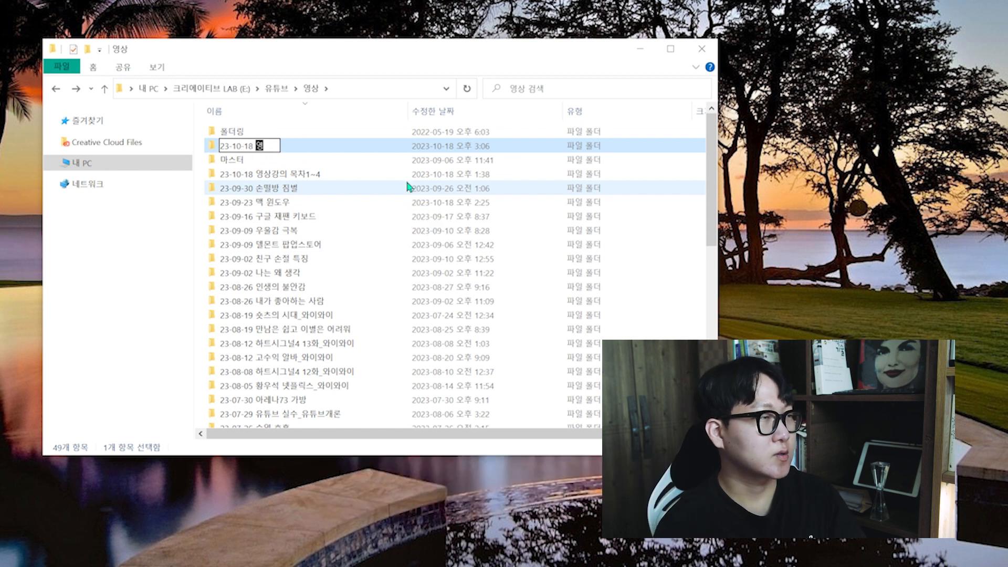
pyautogui.press('Return')
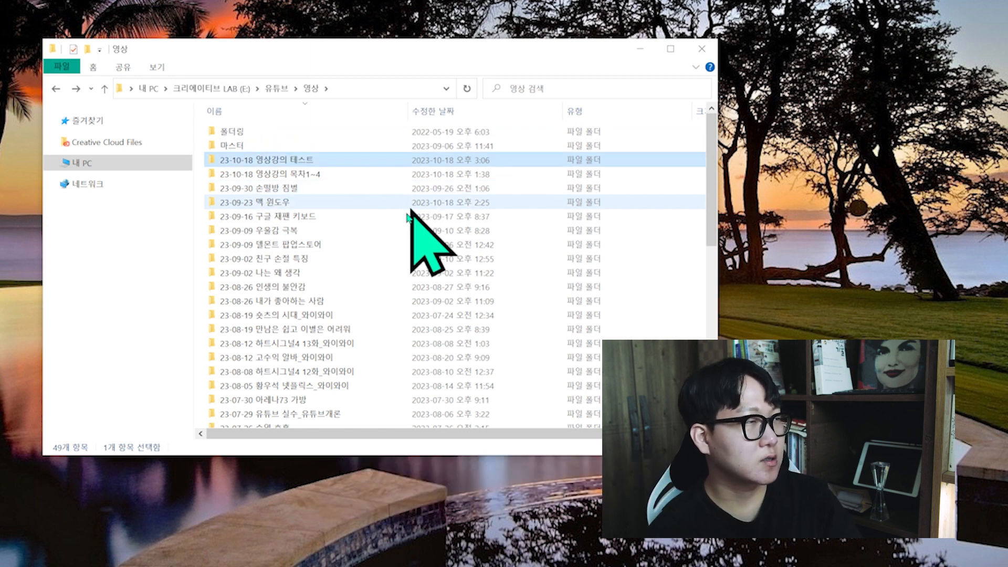
# Copy all subfolders of the 폴더링 template into the 23-10-18 영상강의 테스트 folder and show them as large icons
pyautogui.doubleClick(338, 163)
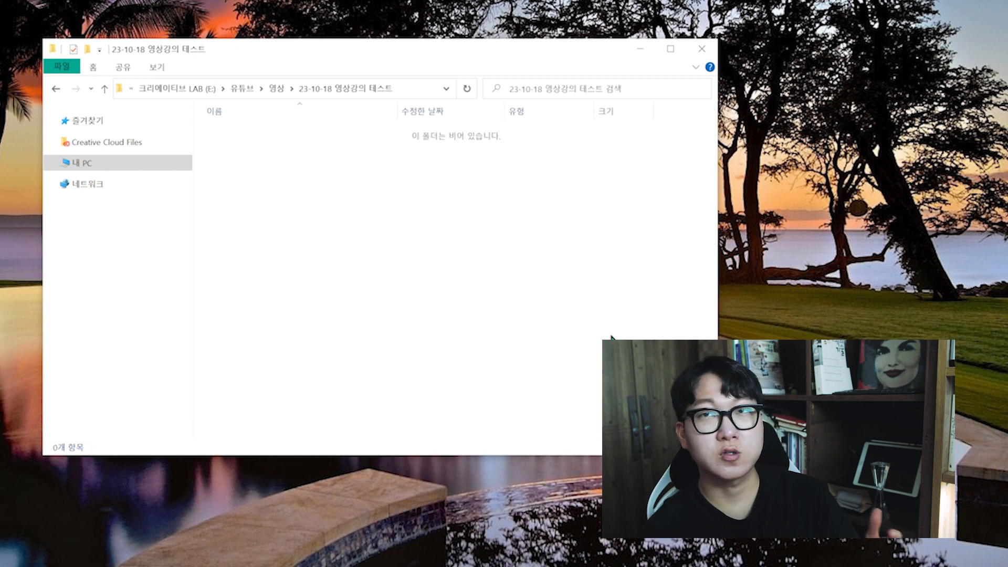
pyautogui.hotkey('alt', 'Left')
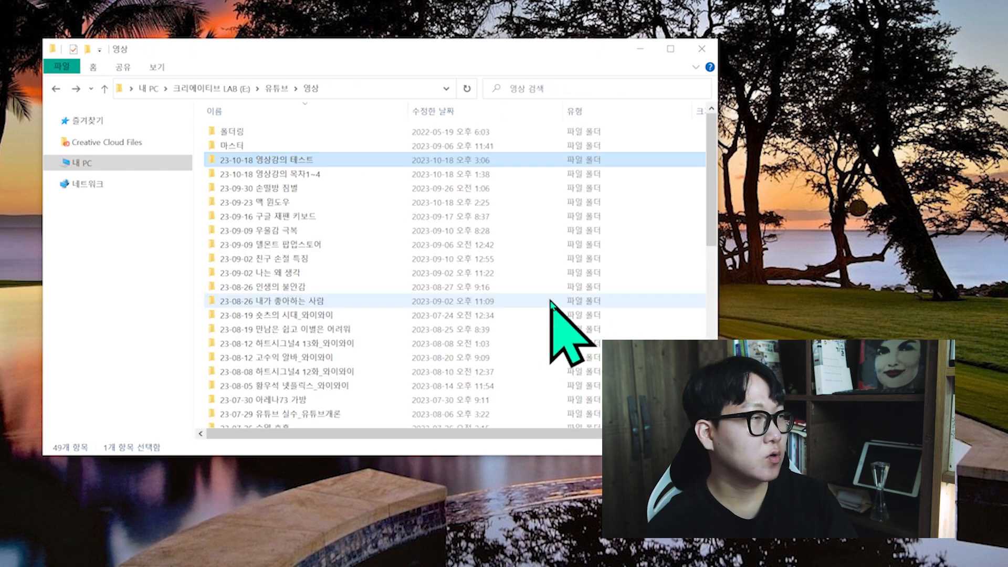
pyautogui.click(288, 135)
pyautogui.doubleClick(288, 135)
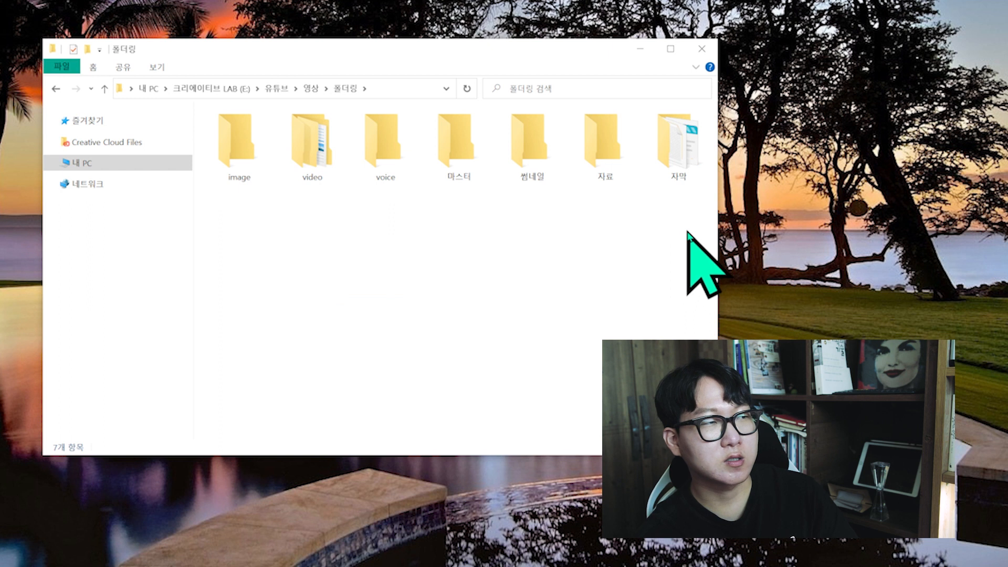
pyautogui.moveTo(698, 209); pyautogui.dragTo(241, 152)
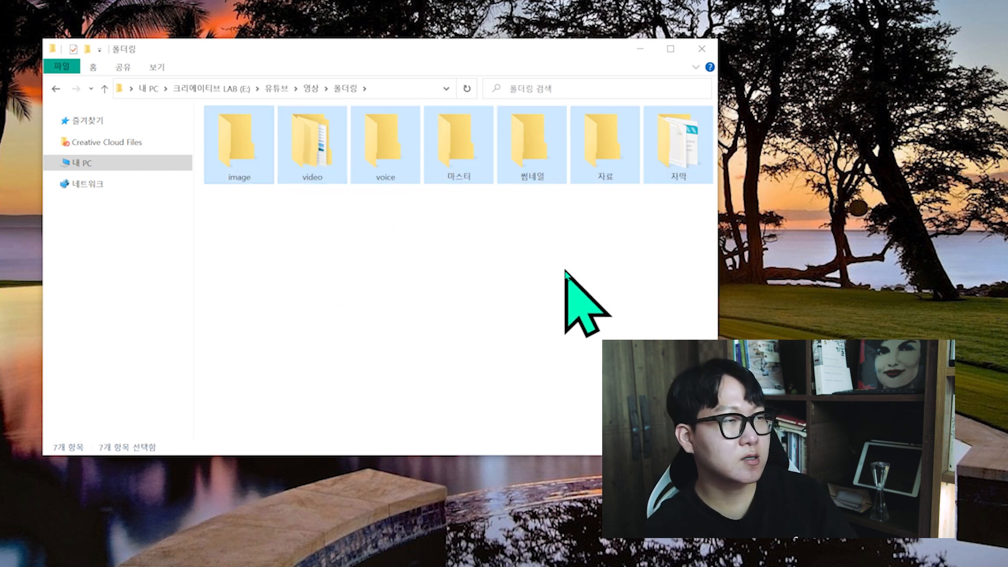
pyautogui.hotkey('alt', 'Left')
pyautogui.doubleClick(246, 161)
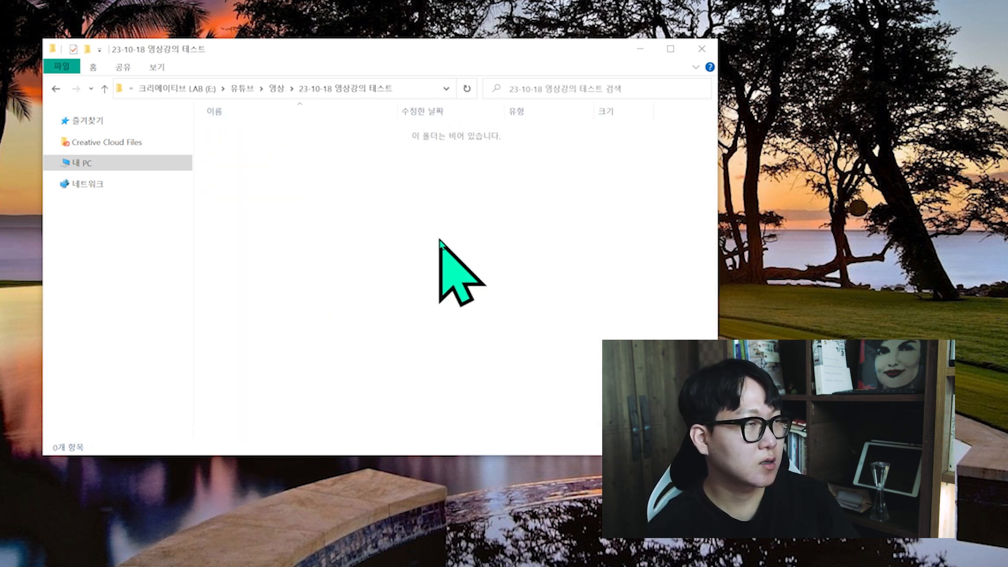
pyautogui.rightClick(462, 269)
pyautogui.moveTo(525, 274)
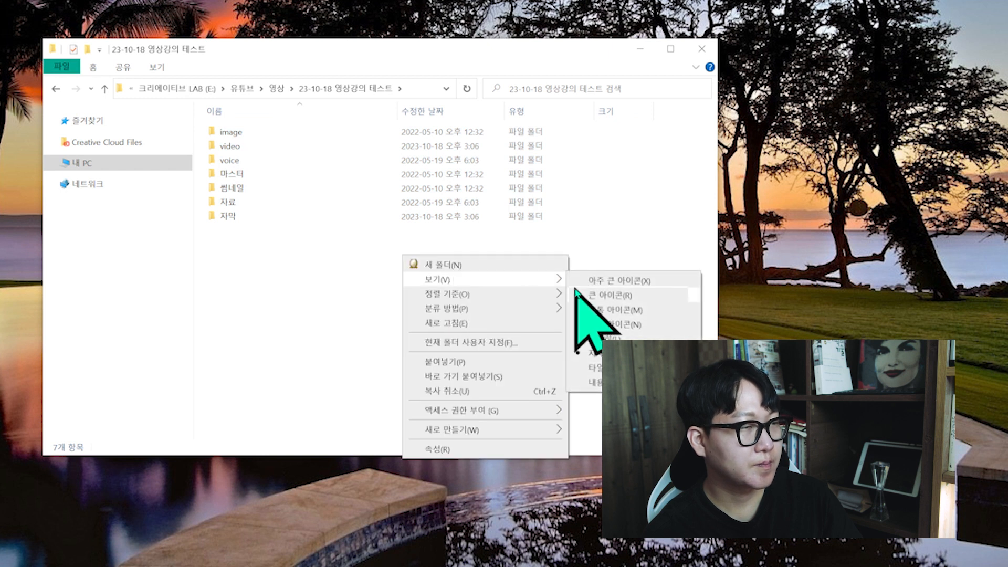
pyautogui.click(583, 292)
# Copy the PSD and Premiere project files from the 23-10-18 영상강의 목차1~4 folder into the 23-10-18 영상강의 테스트 folder
pyautogui.hotkey('alt', 'Left')
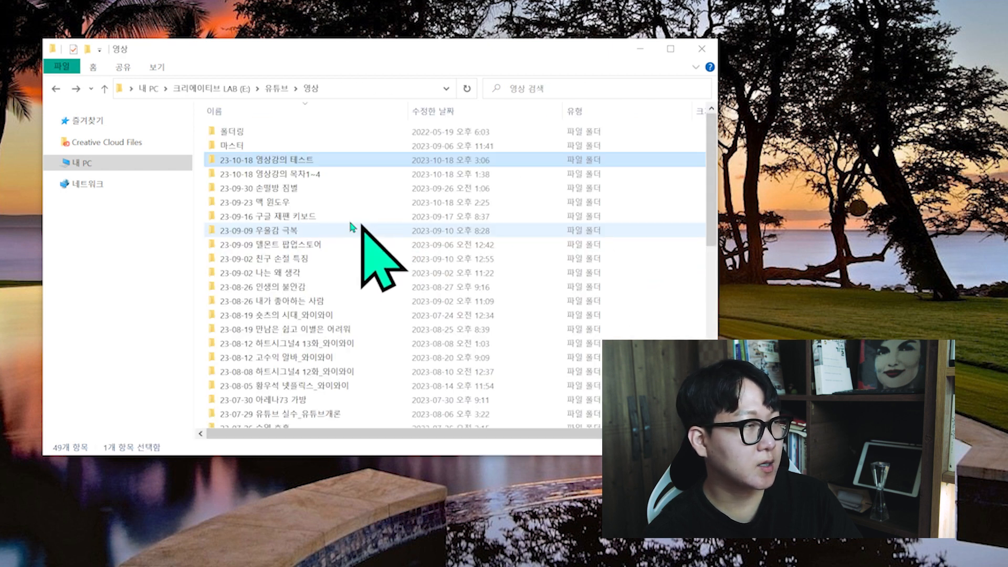
pyautogui.click(320, 175)
pyautogui.doubleClick(319, 175)
pyautogui.moveTo(436, 291); pyautogui.dragTo(266, 240)
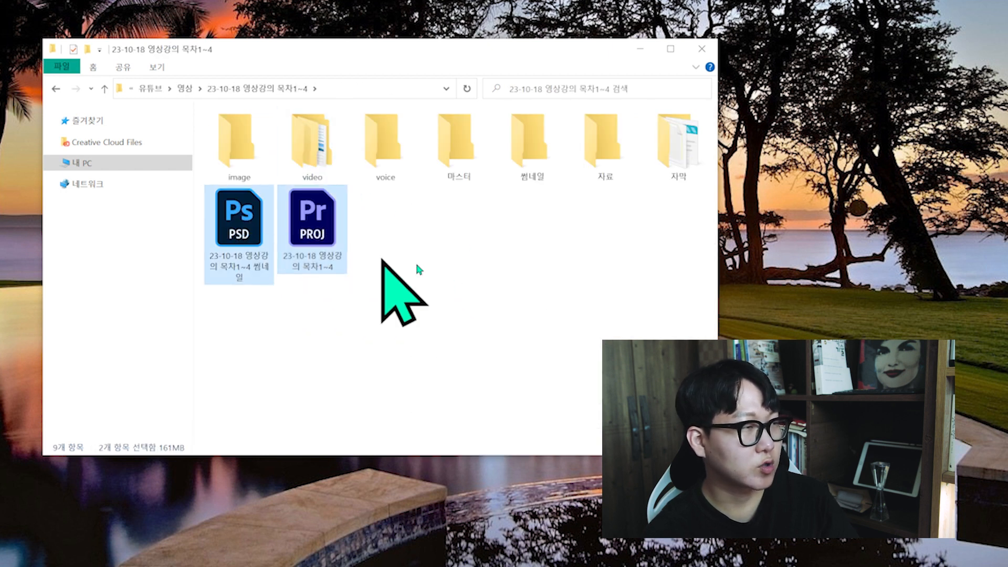
pyautogui.hotkey('ctrl', 'c')
pyautogui.hotkey('alt', 'Left')
pyautogui.doubleClick(318, 182)
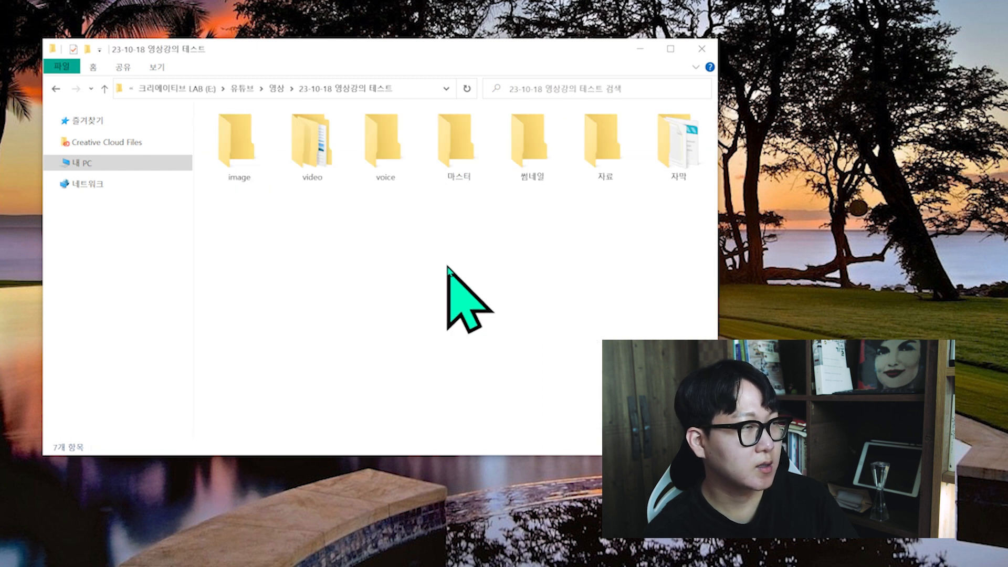
pyautogui.hotkey('ctrl', 'v')
# Rename the copied Premiere project and Photoshop files using the folder's name, 23-10-18 영상강의 테스트
pyautogui.hotkey('alt', 'Left')
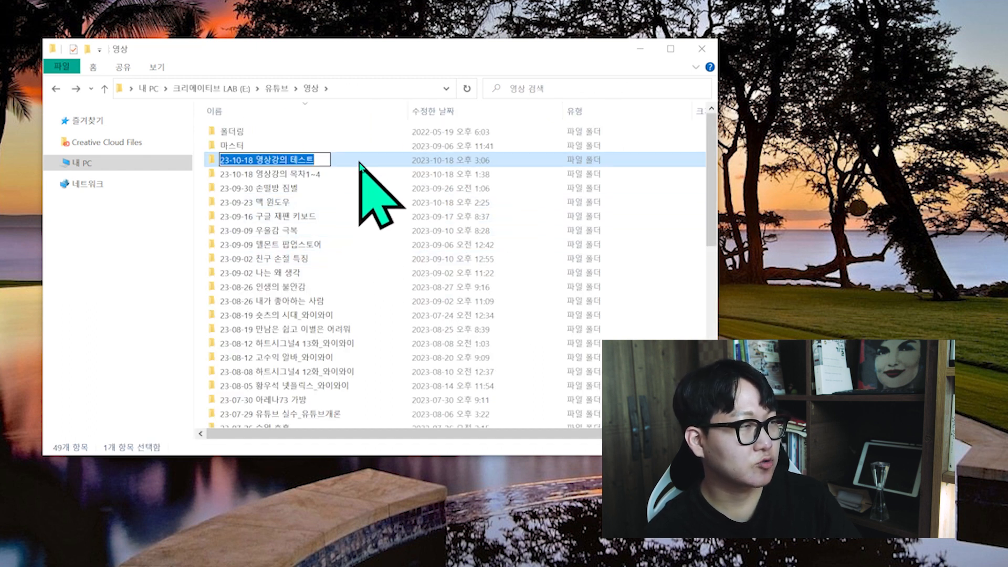
pyautogui.hotkey('alt', 'Right')
pyautogui.click(338, 255)
pyautogui.press('F2')
pyautogui.hotkey('ctrl', 'v')
pyautogui.click(252, 265)
pyautogui.press('F2')
pyautogui.moveTo(253, 266); pyautogui.dragTo(211, 260)
pyautogui.hotkey('ctrl', 'v')
pyautogui.press('Return')
# Open the project's 자막 subfolder and rename its files with the name 23-10-18 영상강의 테스트
pyautogui.moveTo(420, 321); pyautogui.dragTo(226, 111)
pyautogui.moveTo(672, 243); pyautogui.dragTo(660, 164)
pyautogui.doubleClick(661, 163)
pyautogui.press('F2')
pyautogui.hotkey('ctrl', 'v')
pyautogui.press('Return')
pyautogui.press('Up')
pyautogui.press('F2')
pyautogui.hotkey('ctrl', 'v')
pyautogui.press('Return')
# Switch to Premiere Pro and start a new sequence using the Digital SLR preset DSLR 1080p30
pyautogui.rightClick(345, 195)
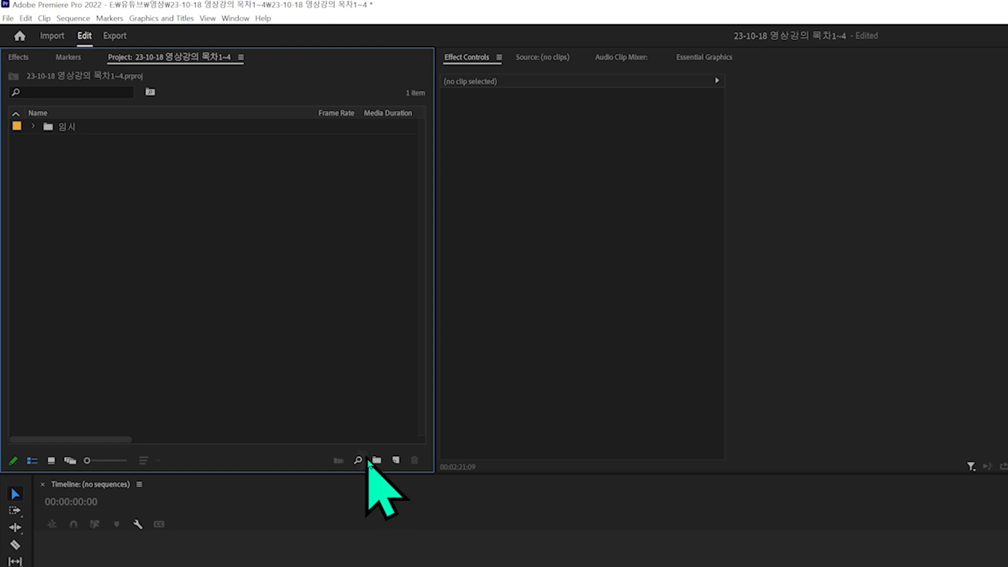
pyautogui.click(396, 461)
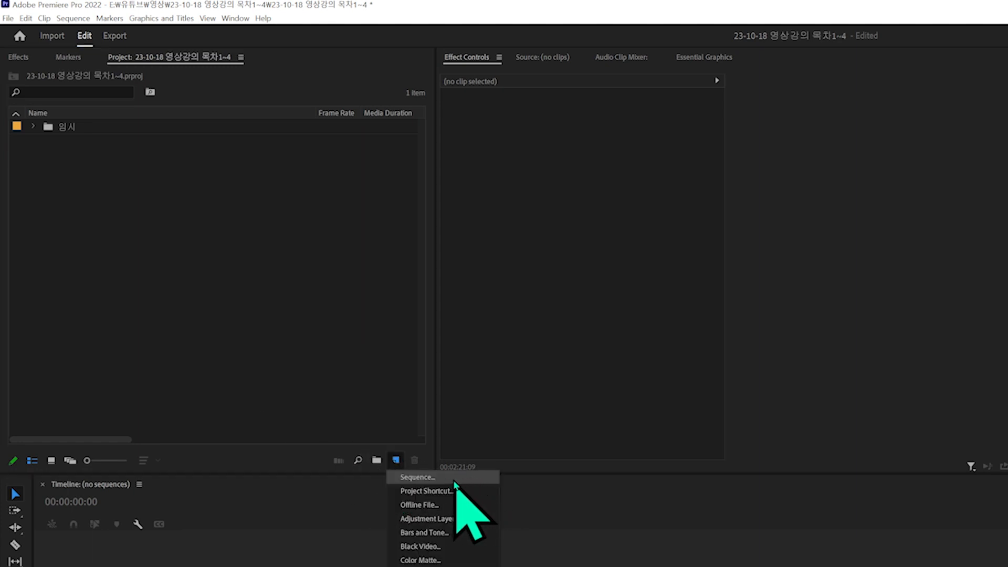
pyautogui.click(388, 415)
pyautogui.click(396, 461)
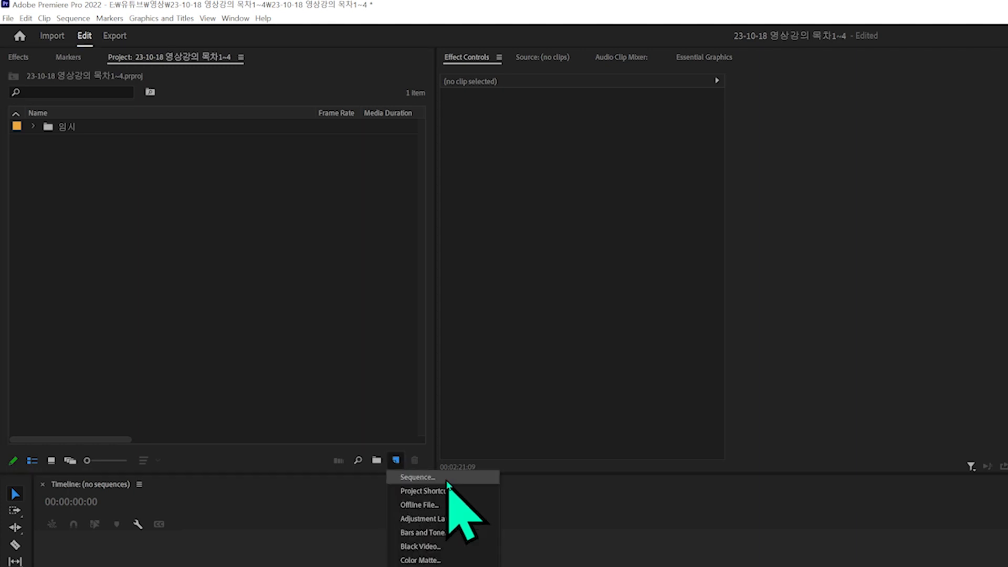
pyautogui.click(453, 479)
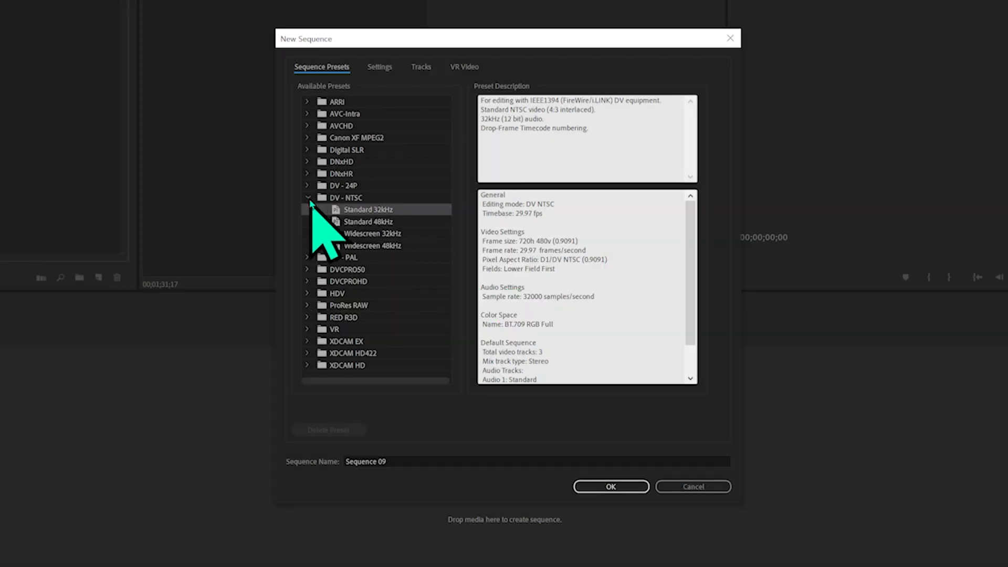
pyautogui.click(309, 198)
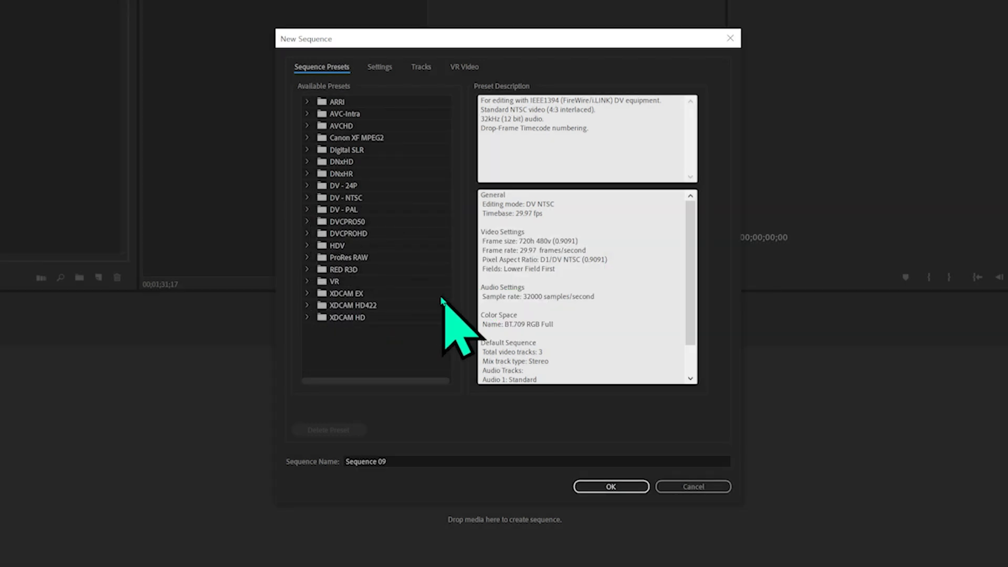
pyautogui.click(353, 150)
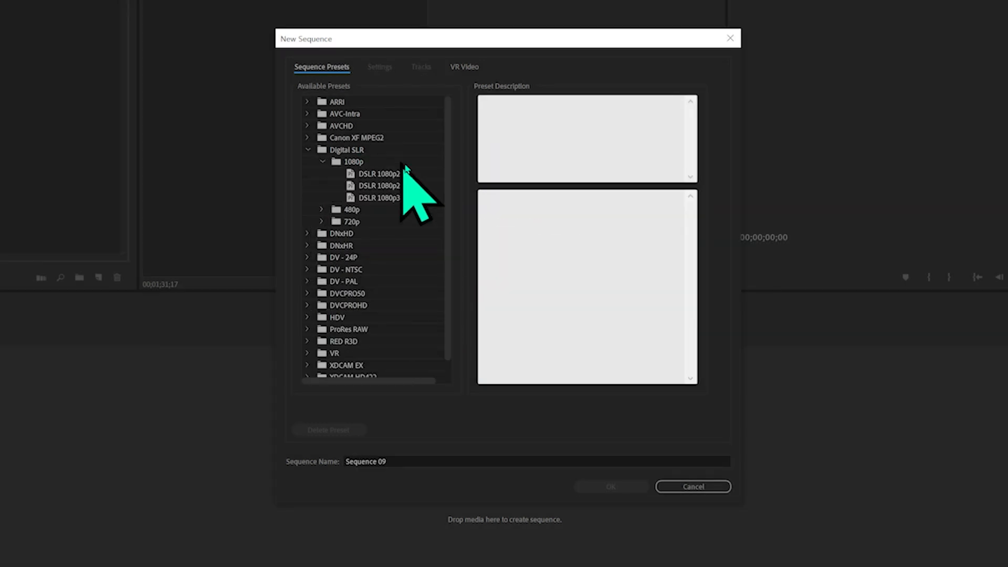
pyautogui.click(400, 198)
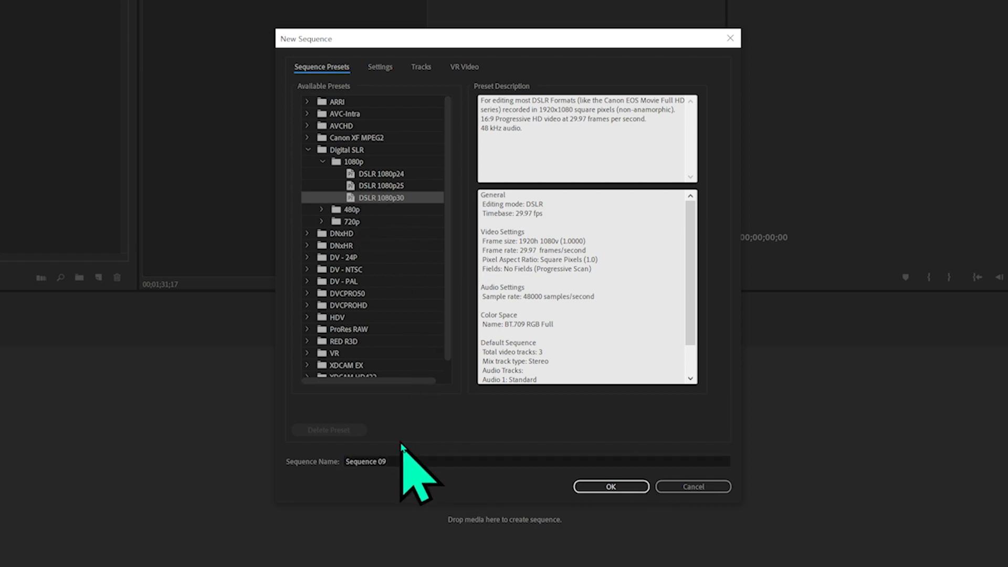
# Name the new sequence 231018 영상강의 테스트1 and create it
pyautogui.moveTo(414, 461); pyautogui.dragTo(264, 464)
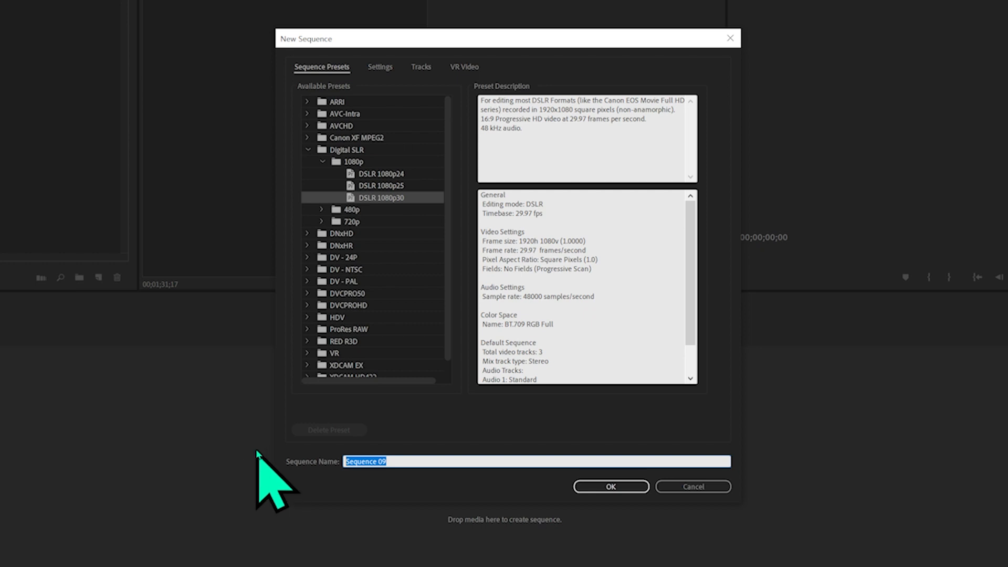
pyautogui.write('231018 영상강의 테스트1')
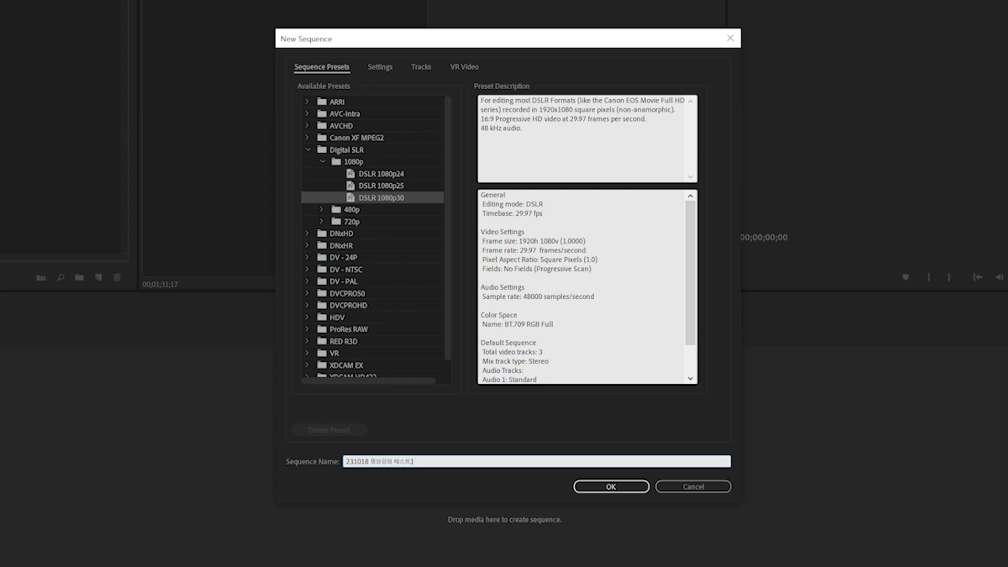
pyautogui.press('Return')
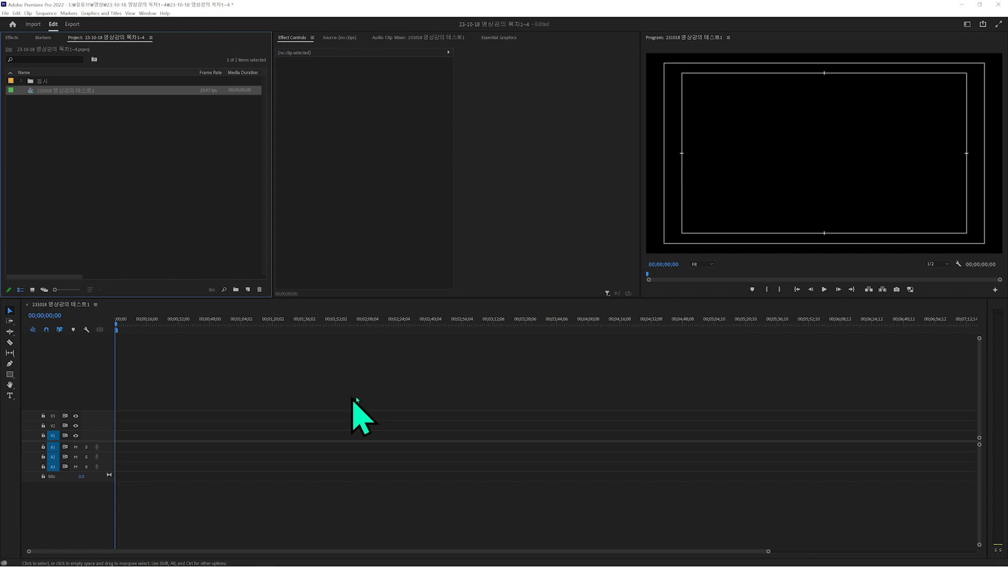
pyautogui.moveTo(198, 367); pyautogui.dragTo(368, 432)
pyautogui.moveTo(329, 352); pyautogui.dragTo(531, 494)
# In the new sequence's settings, choose the 29.97 frames/second timebase and the 29.97 fps Non-Drop-Frame Timecode display format
pyautogui.rightClick(87, 92)
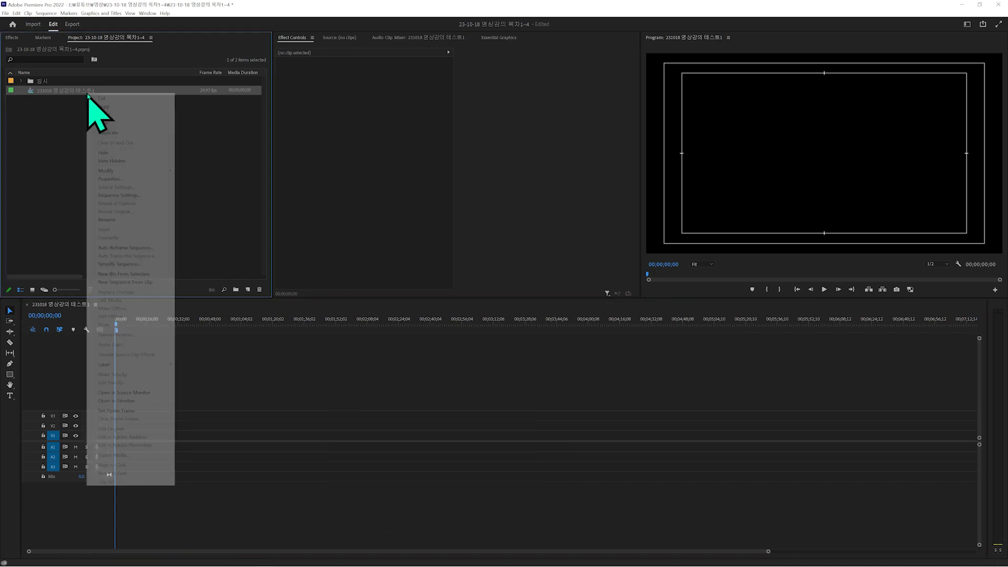
pyautogui.click(161, 195)
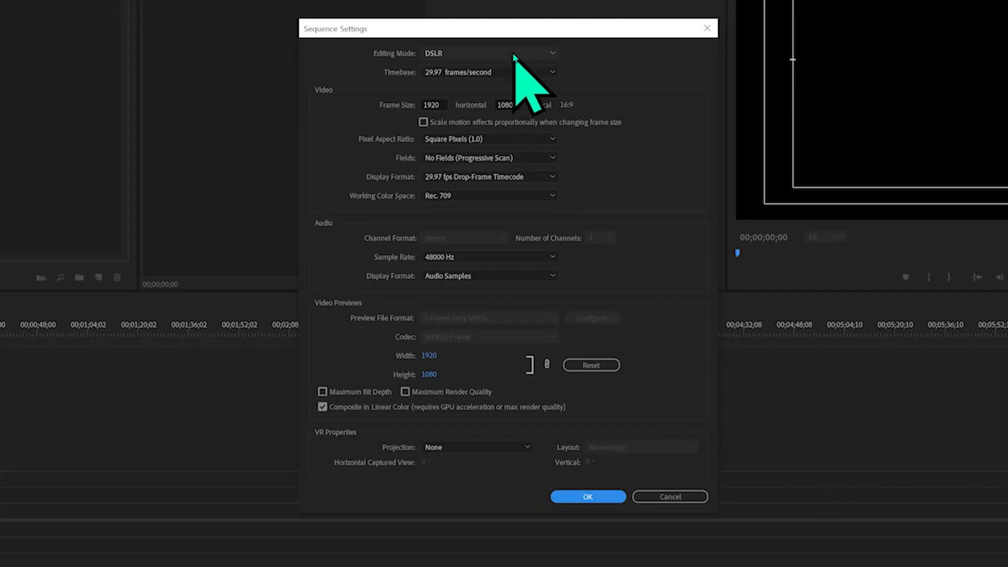
pyautogui.click(546, 74)
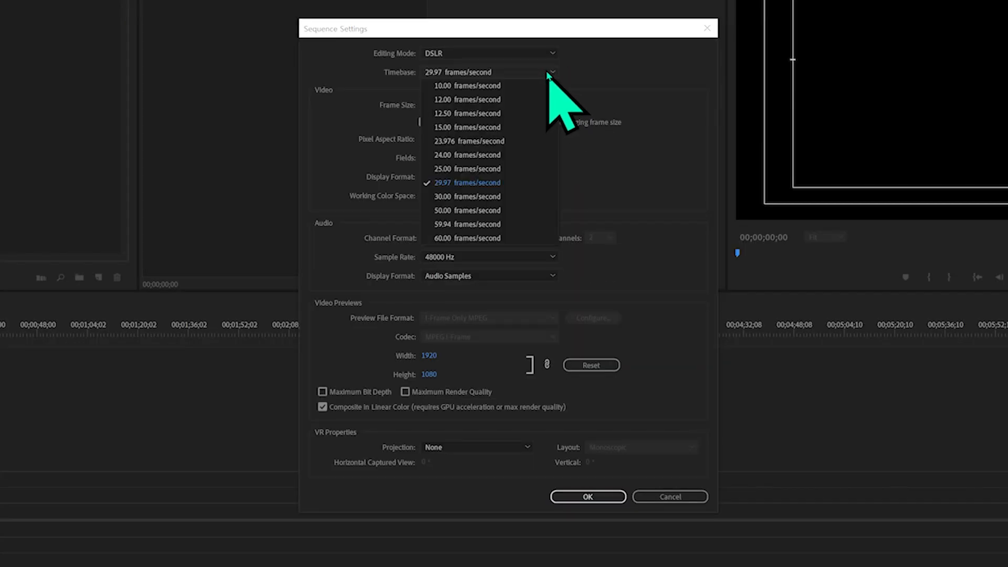
pyautogui.click(603, 74)
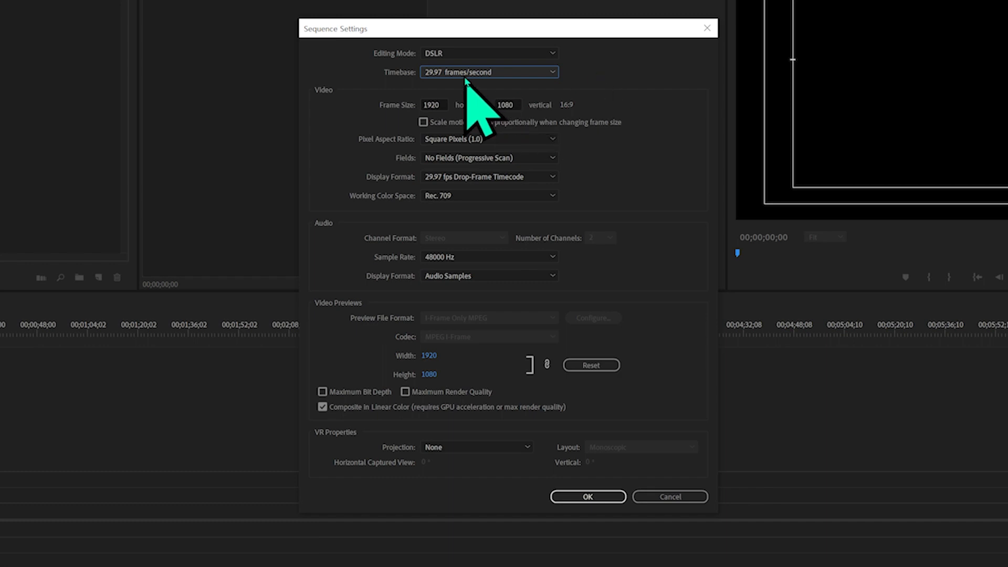
pyautogui.click(447, 73)
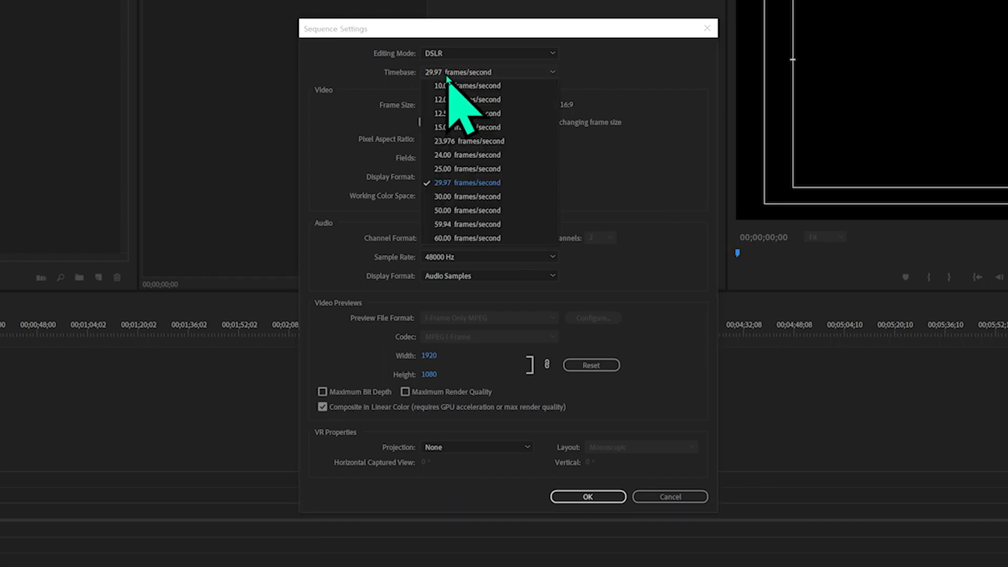
pyautogui.click(486, 184)
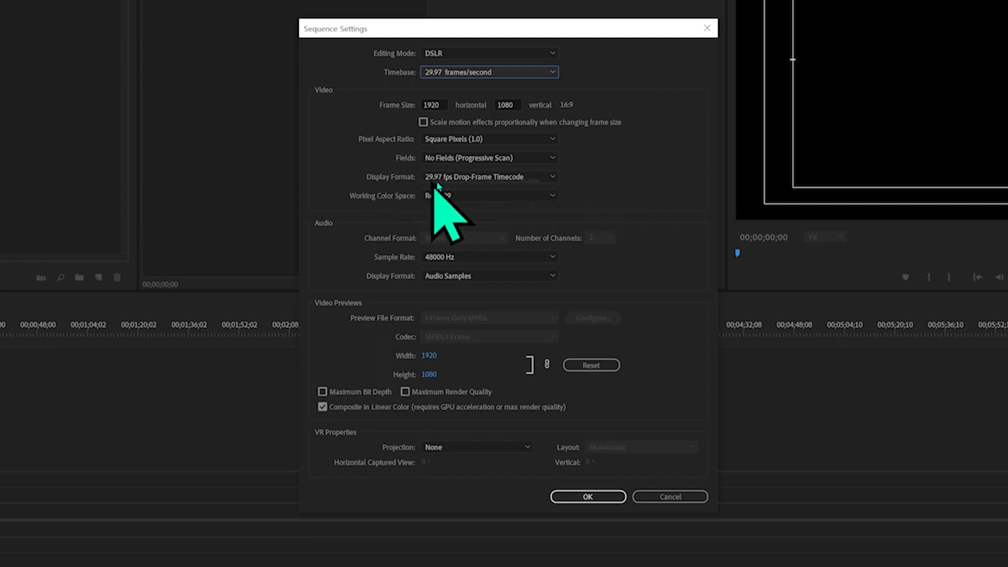
pyautogui.click(483, 177)
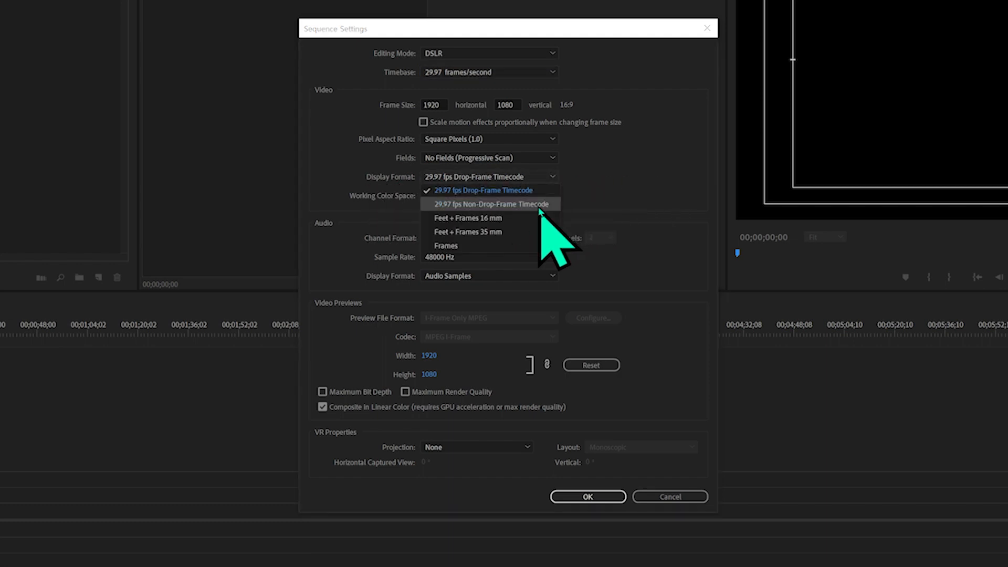
pyautogui.click(469, 205)
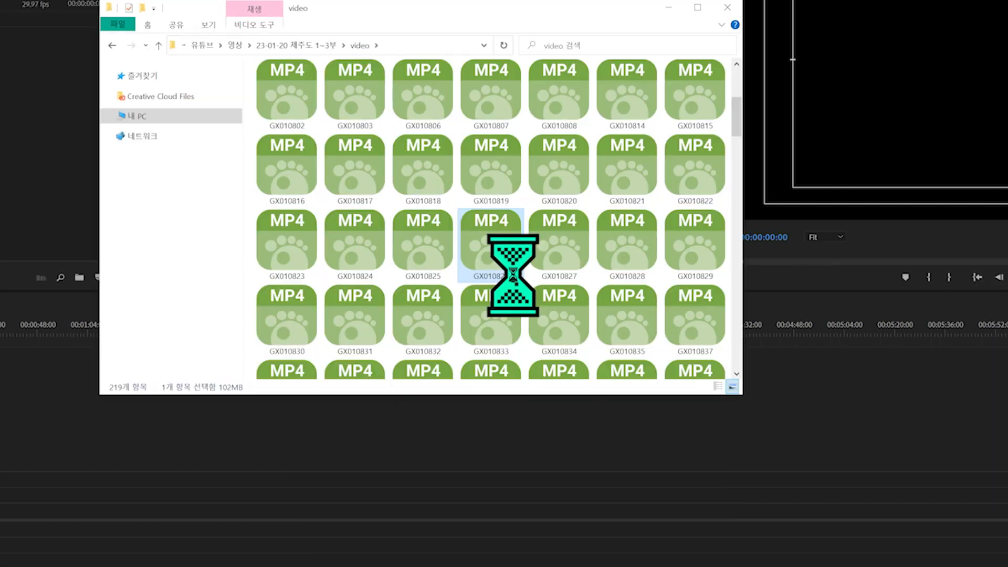
# Switch to File Explorer, open the properties of the GX010826 video file, and examine its detailed video information
pyautogui.rightClick(496, 255)
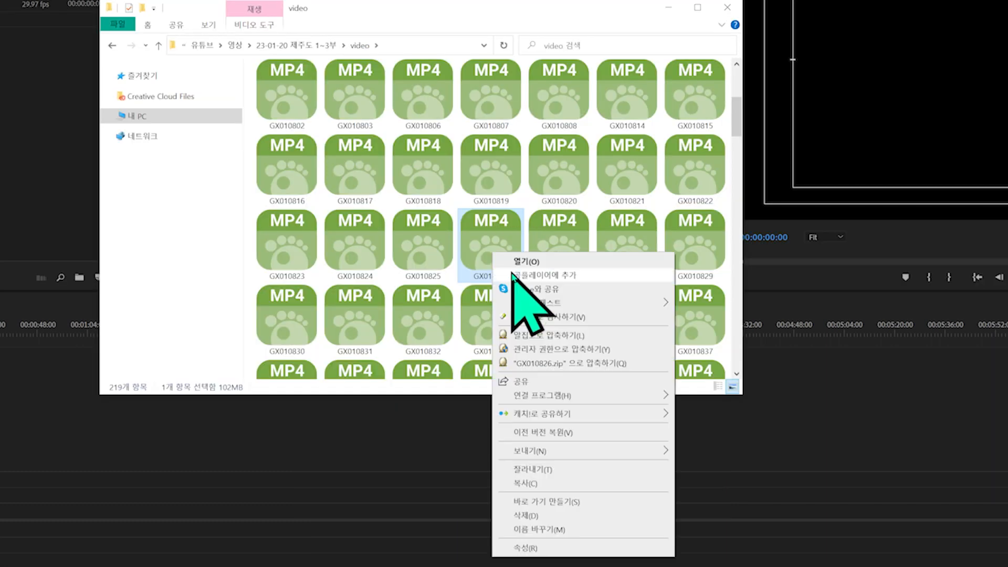
pyautogui.click(546, 548)
pyautogui.moveTo(578, 271); pyautogui.dragTo(613, 124)
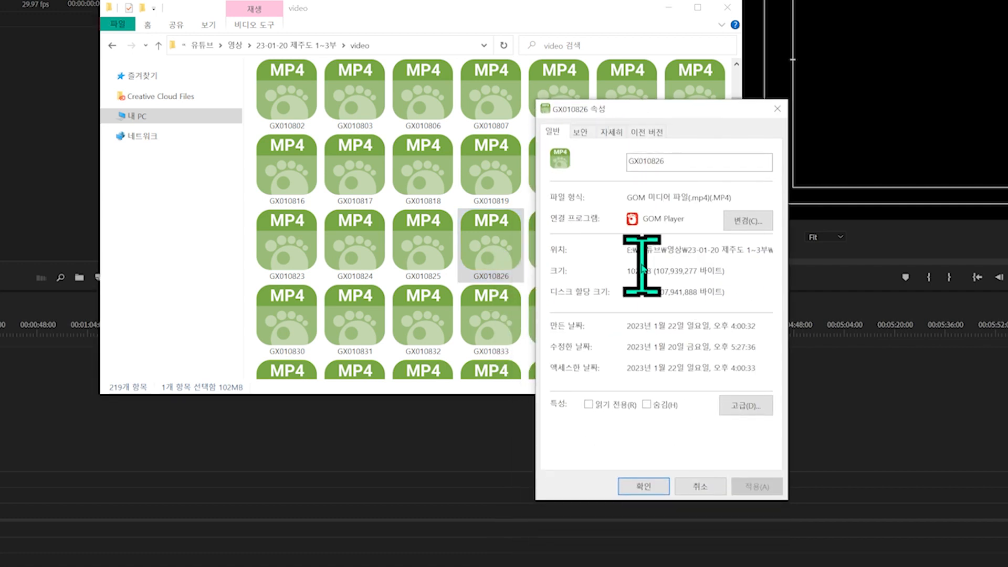
pyautogui.click(614, 134)
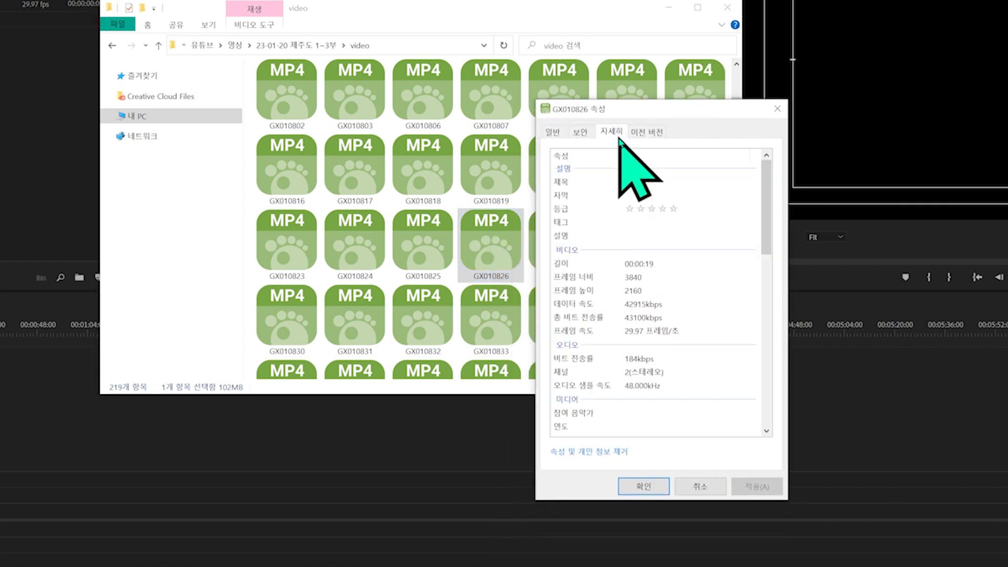
# Examine the frame width and frame height in the video details of the GX010826 file
pyautogui.click(667, 276)
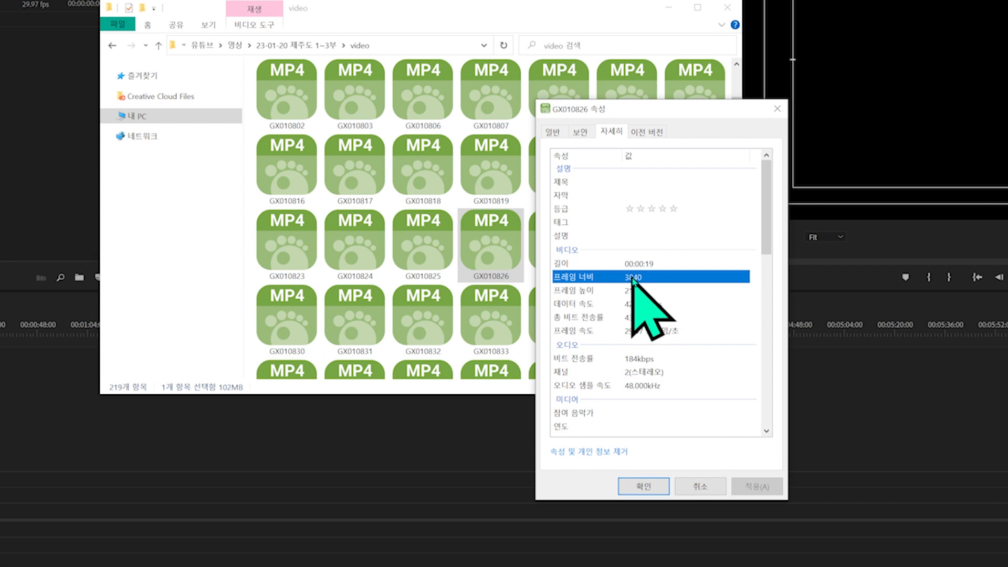
pyautogui.click(643, 291)
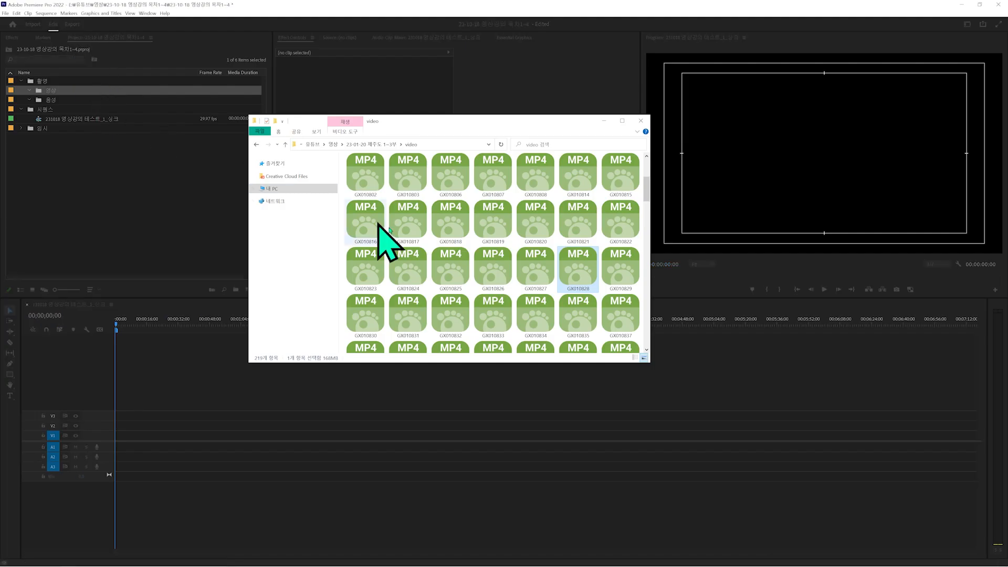
# Select the GX010828 and GX010834 videos and import them into the 영상 bin of the Premiere Pro project
pyautogui.keyDown('ctrl'); pyautogui.click(540, 315); pyautogui.keyUp('ctrl')
pyautogui.moveTo(541, 315); pyautogui.dragTo(73, 98)
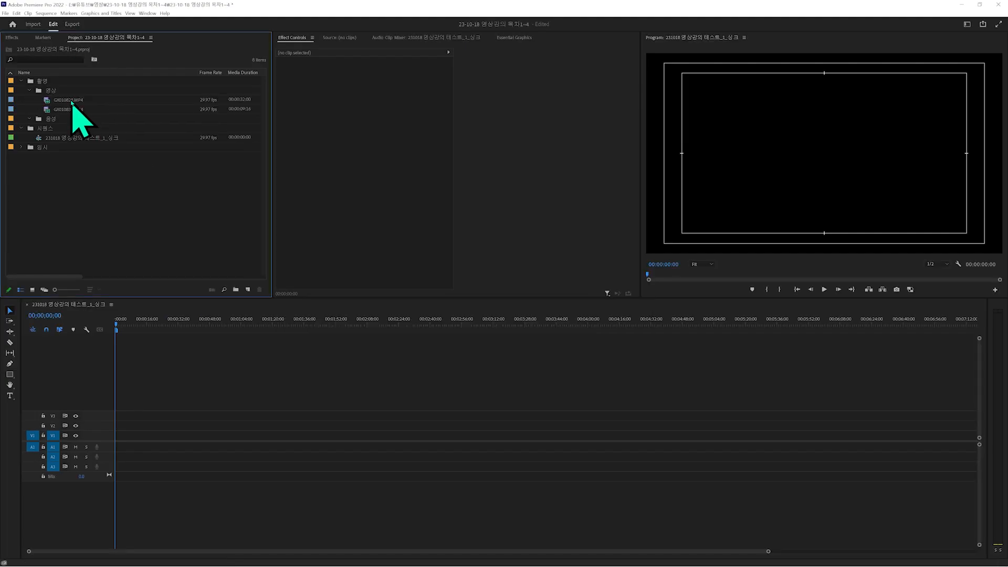
# Preview the imported GX010828.MP4 and GX010834.MP4 clips one after the other in the source monitor
pyautogui.doubleClick(72, 100)
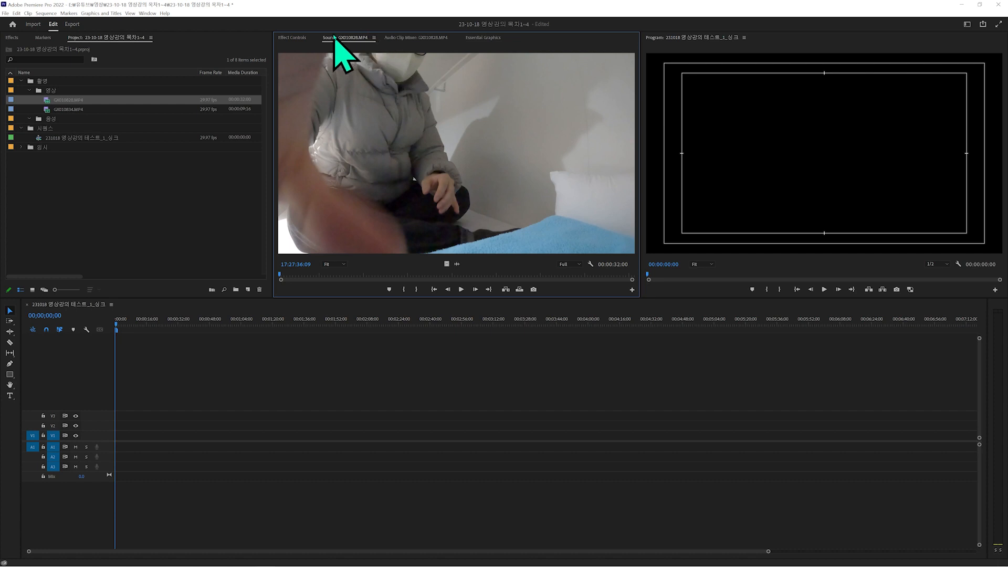
pyautogui.doubleClick(71, 110)
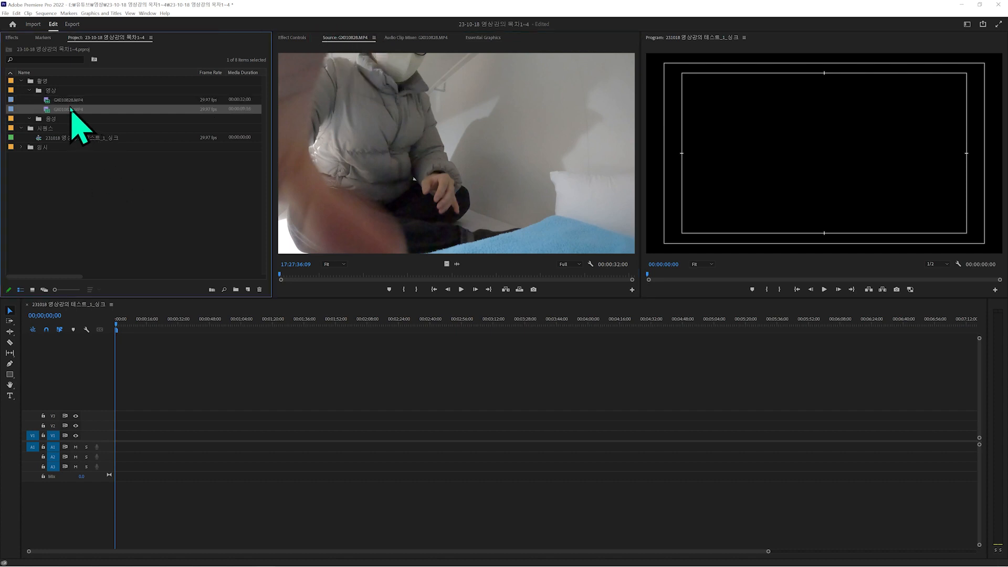
pyautogui.doubleClick(67, 101)
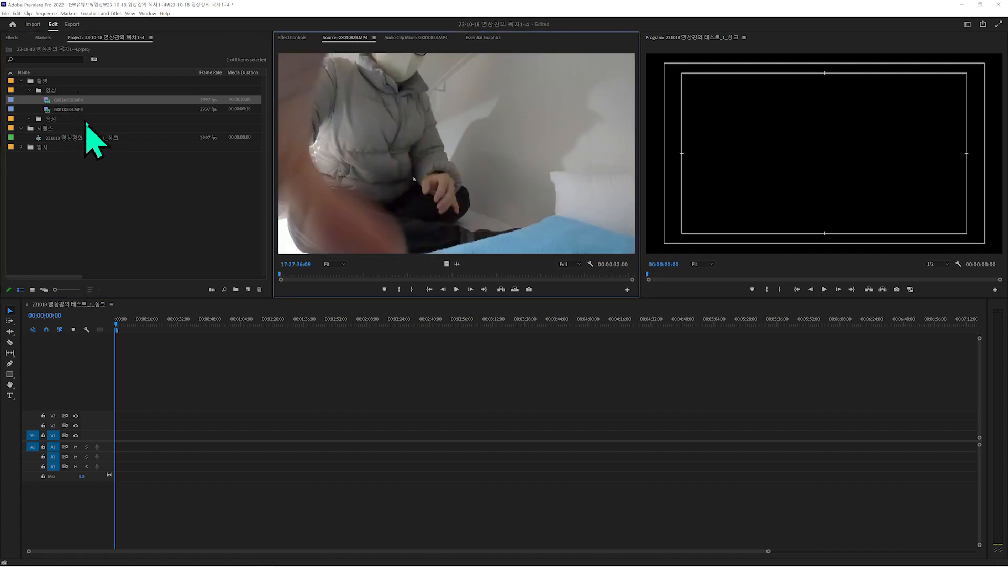
pyautogui.moveTo(317, 274); pyautogui.dragTo(535, 274)
pyautogui.doubleClick(63, 110)
pyautogui.click(456, 289)
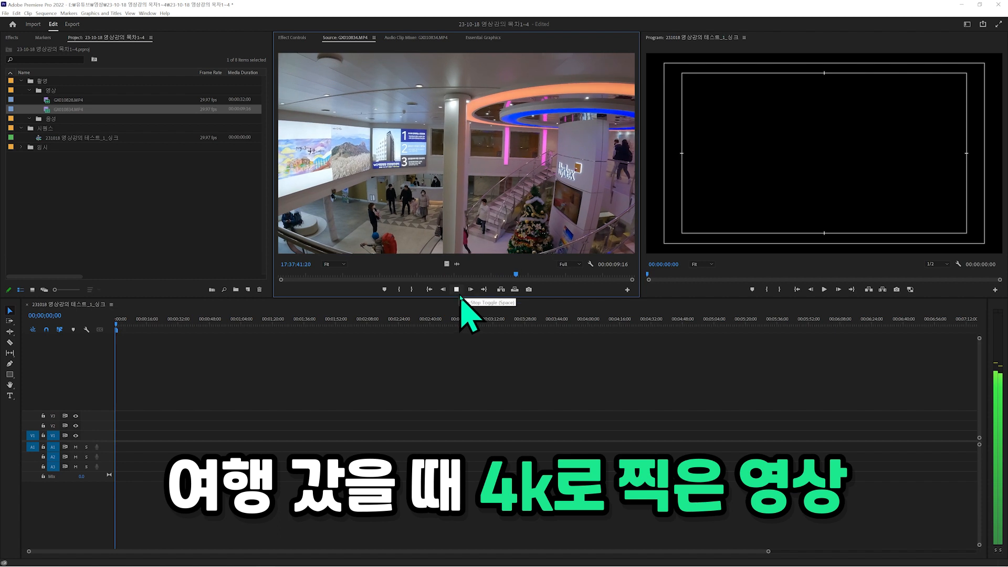
pyautogui.click(457, 289)
# Place the GX010834.MP4 clip on tracks V1 and A1 at about 8 seconds, keeping the existing sequence settings
pyautogui.click(63, 111)
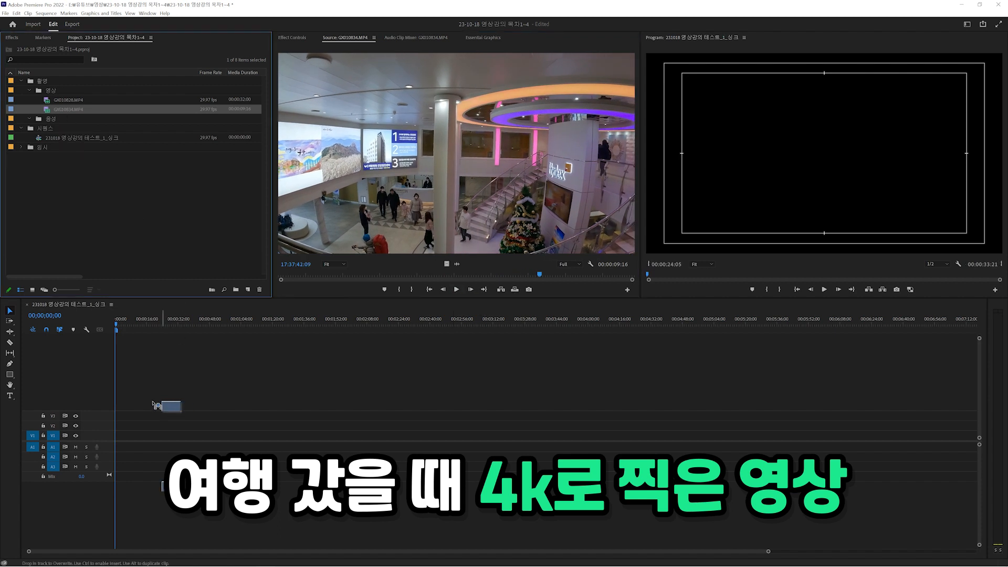
pyautogui.moveTo(128, 451); pyautogui.dragTo(130, 453)
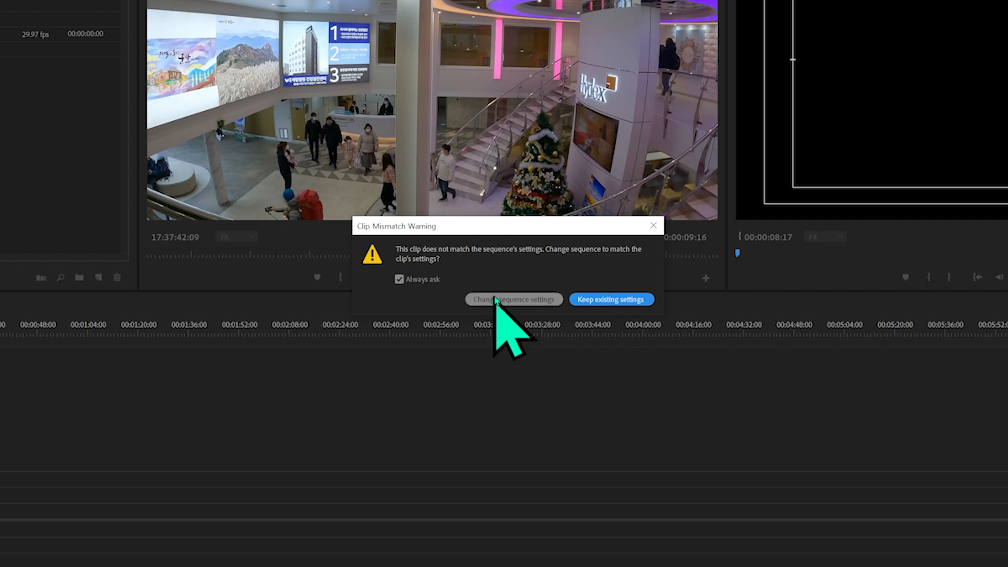
pyautogui.click(612, 302)
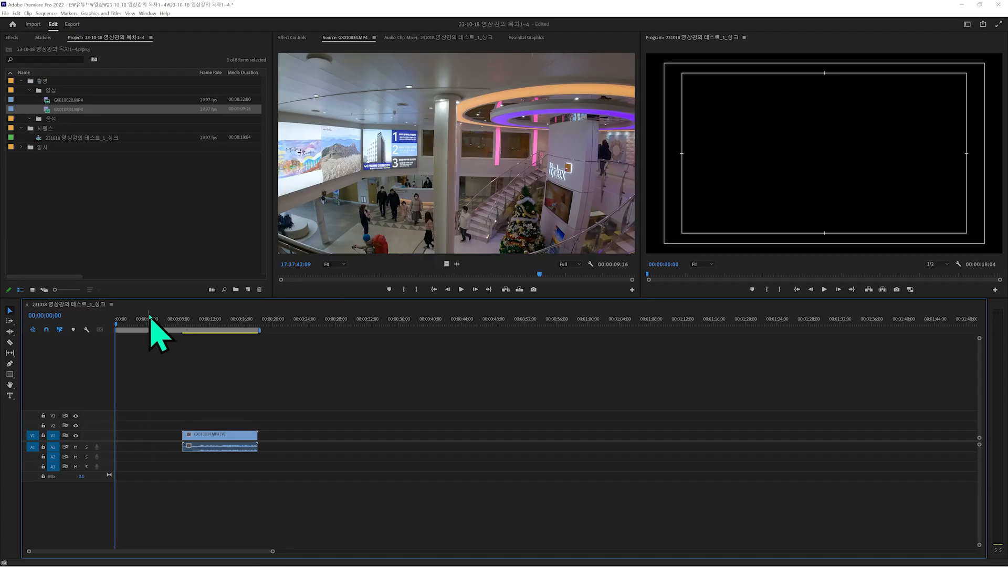
# Compare the framing of the GX010834.MP4 clip in the sequence with the same moment of the original source footage
pyautogui.moveTo(150, 317); pyautogui.dragTo(246, 319)
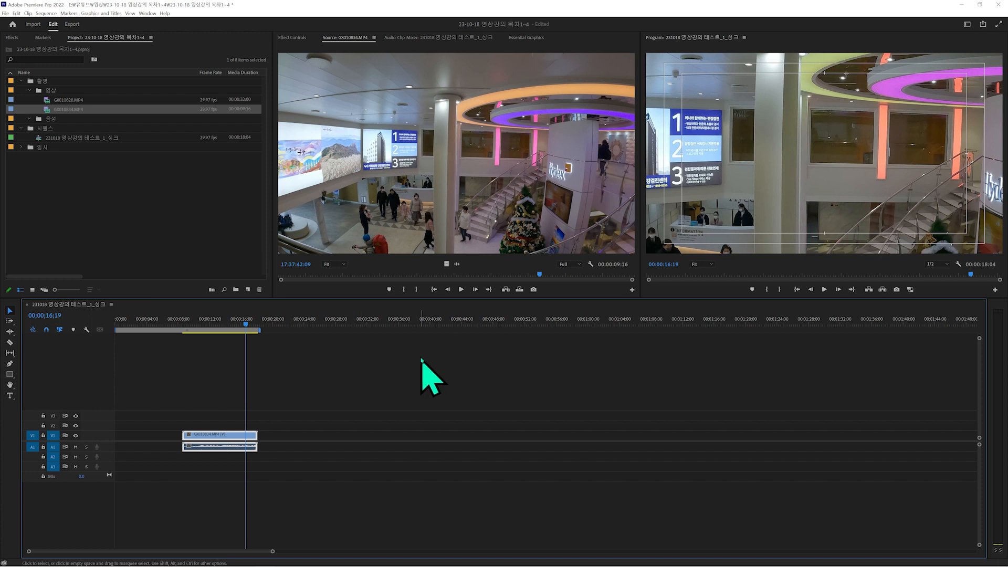
pyautogui.click(557, 209)
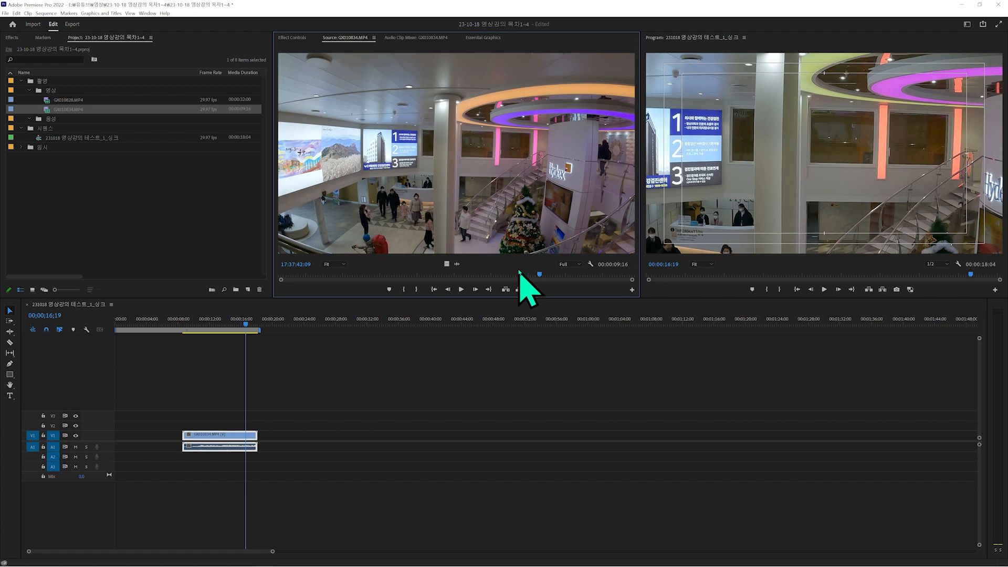
pyautogui.moveTo(520, 271); pyautogui.dragTo(543, 273)
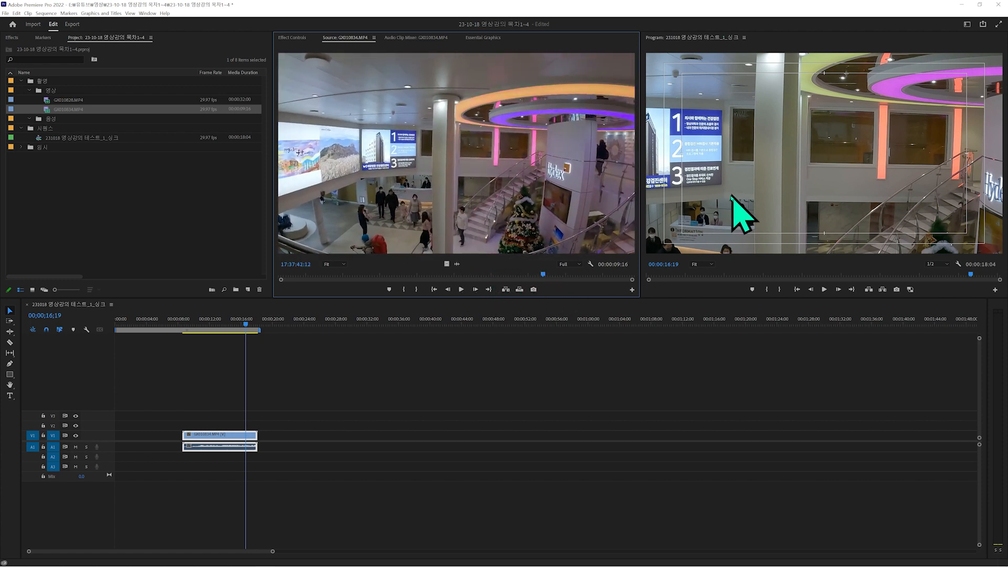
pyautogui.moveTo(245, 332)
pyautogui.mouseDown()
pyautogui.moveTo(211, 332)
pyautogui.moveTo(246, 332)
pyautogui.mouseUp()
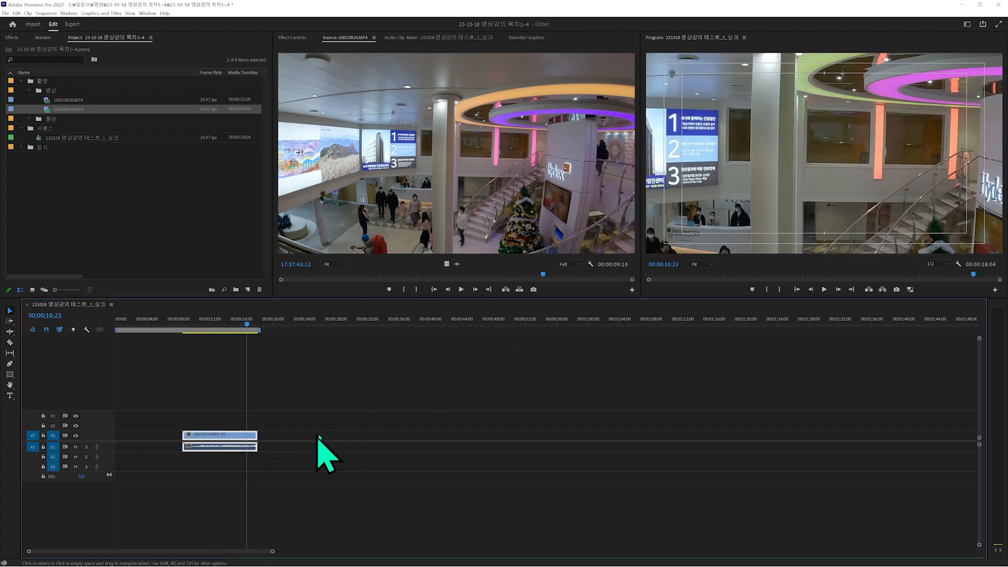
# Apply Scale to Frame Size to the GX010834.MP4 timeline clip and check the picture at about 15 seconds
pyautogui.rightClick(235, 436)
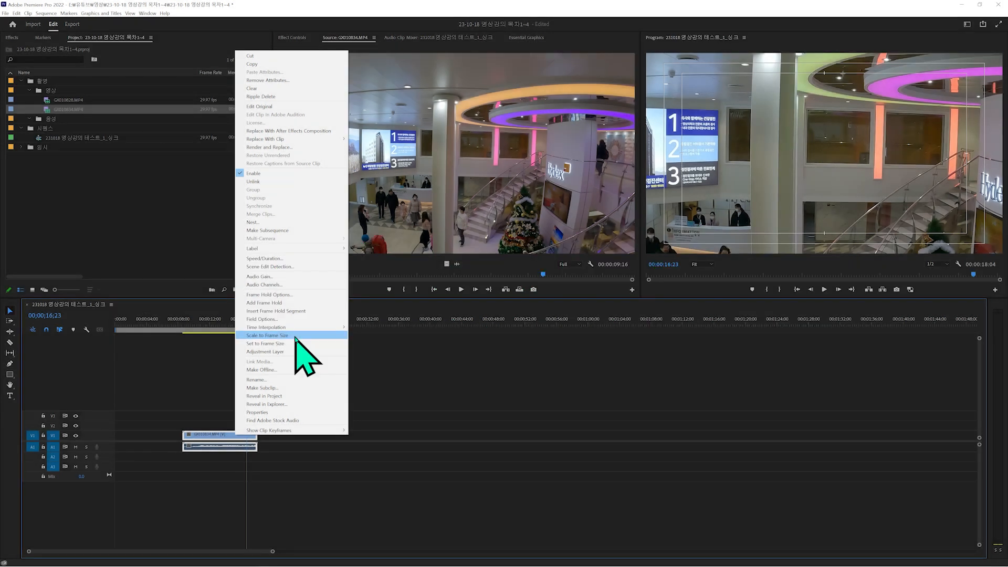
pyautogui.click(296, 337)
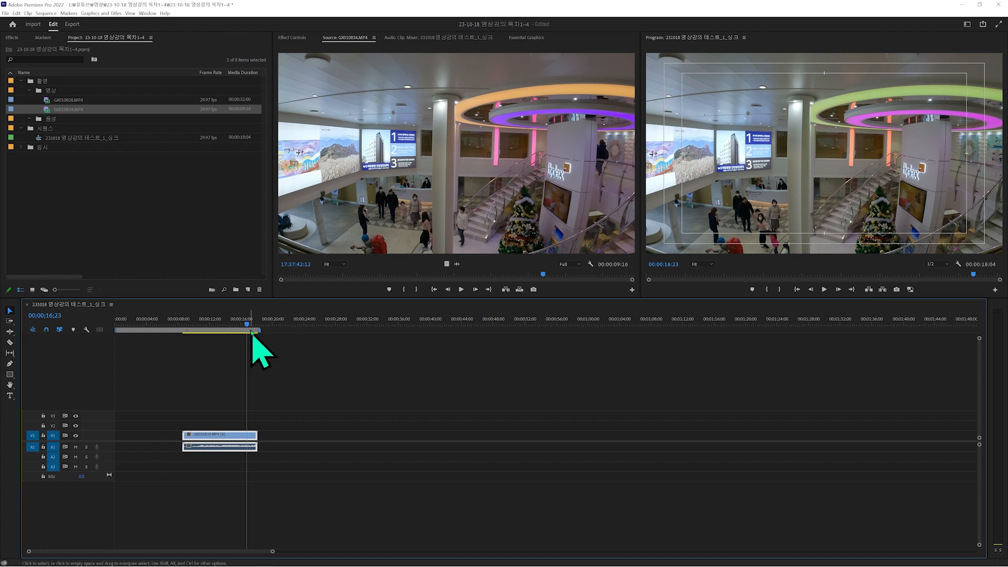
pyautogui.click(234, 322)
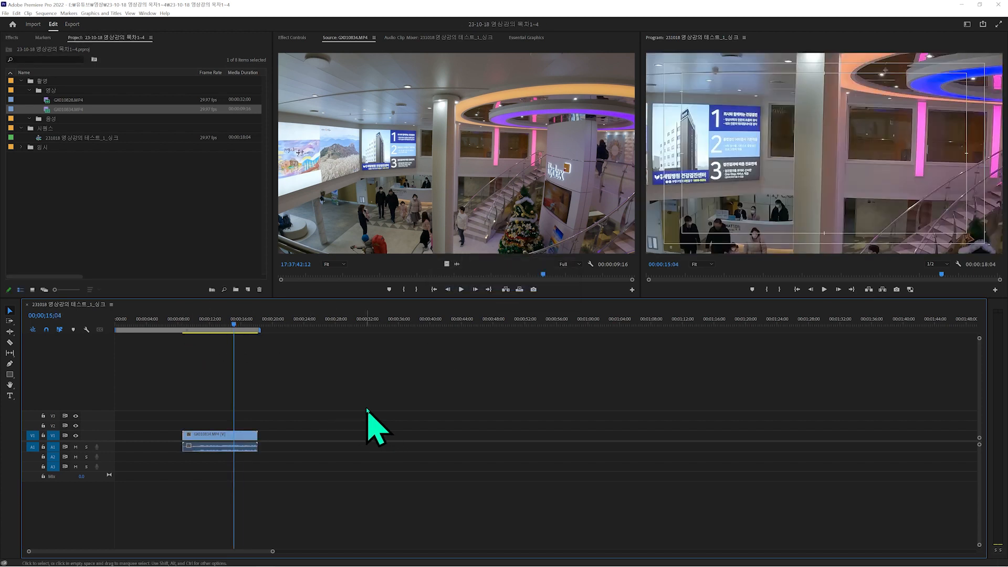
# Review the frame size in the settings of the sequence 231018 영상강의 테스트_1_싱크 and leave them without changes
pyautogui.click(70, 138)
pyautogui.rightClick(69, 137)
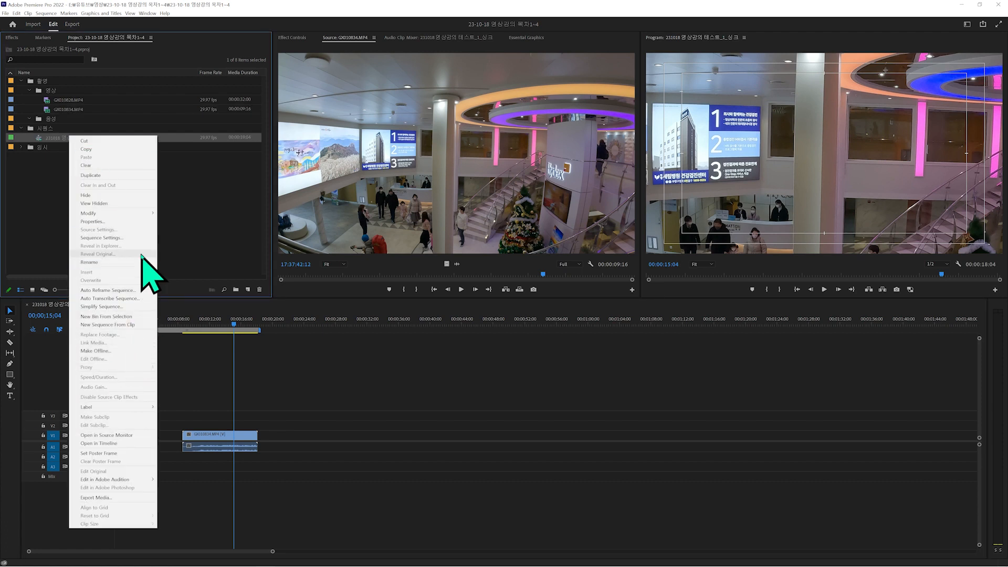
pyautogui.click(140, 238)
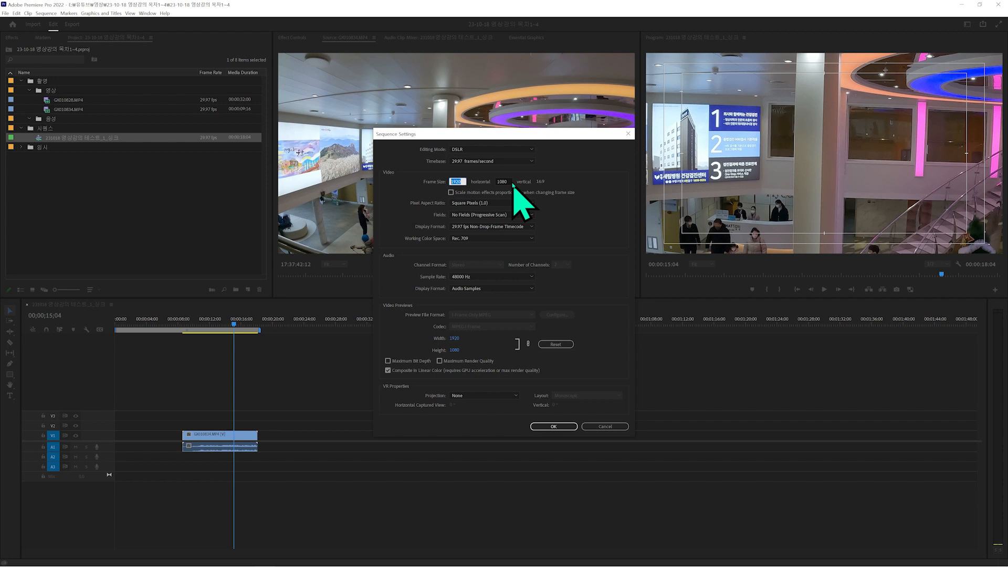
pyautogui.click(593, 426)
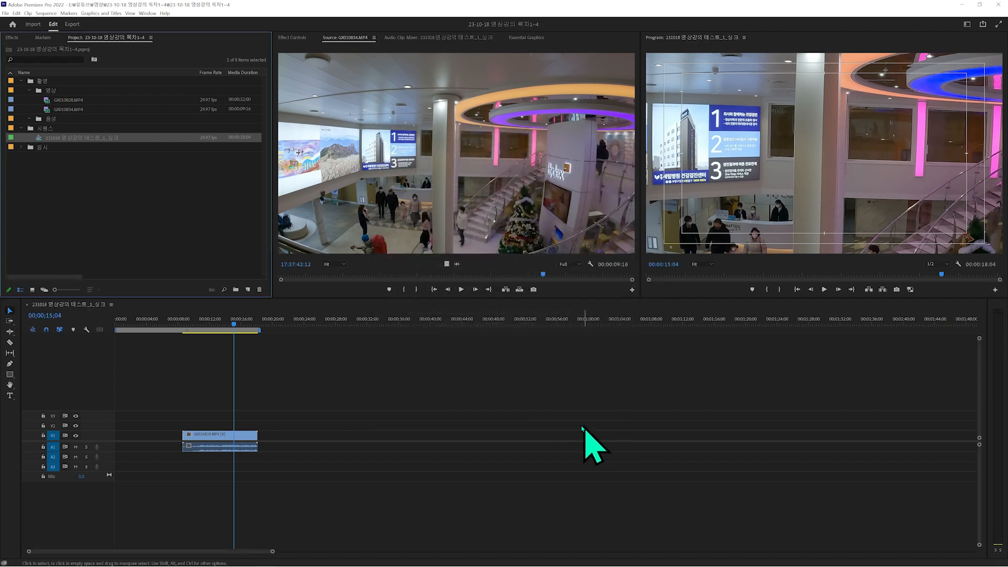
# Add a second copy of GX010834.MP4 to the timeline at about 23 seconds, view it, and open its clip options
pyautogui.moveTo(63, 107); pyautogui.dragTo(297, 436)
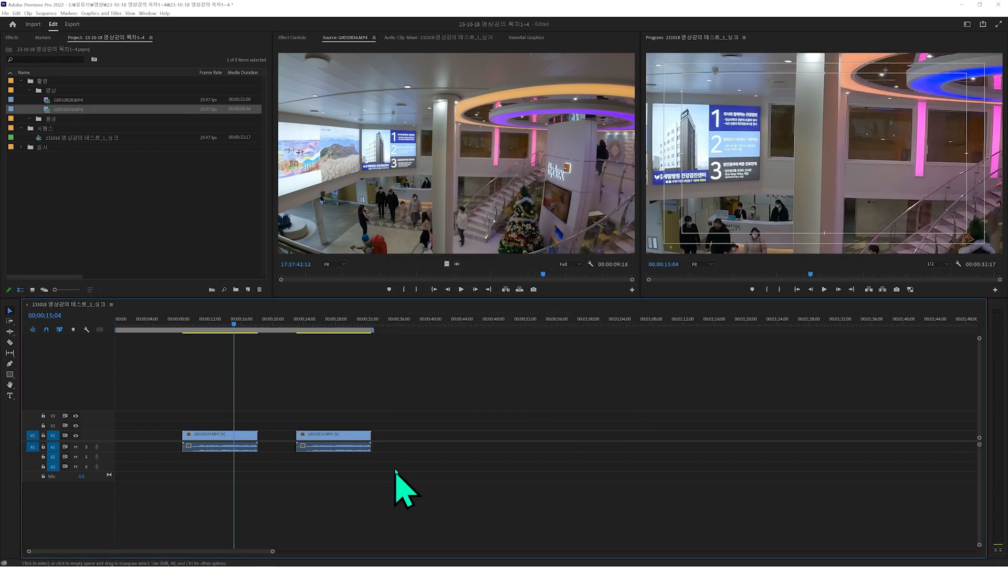
pyautogui.click(317, 322)
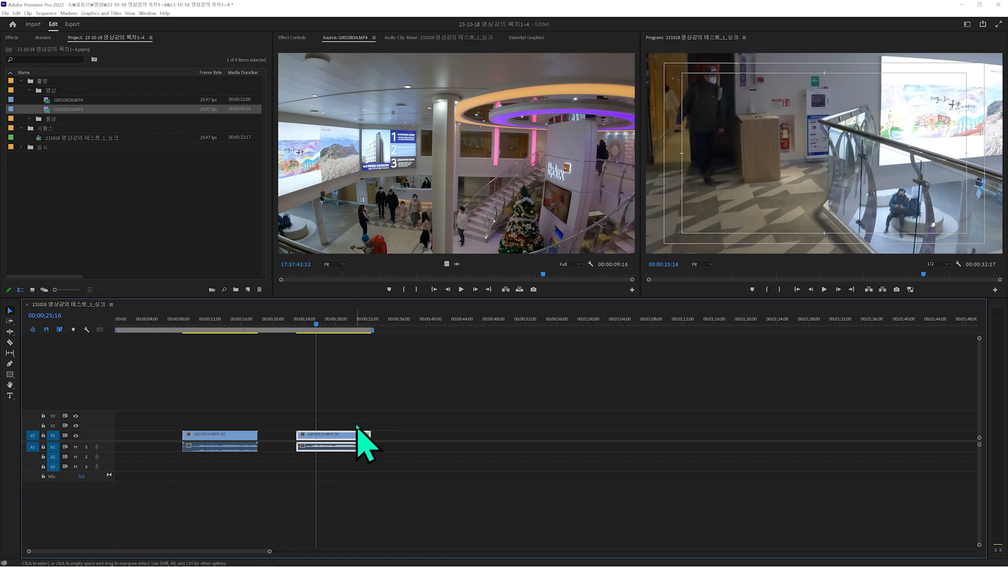
pyautogui.rightClick(328, 436)
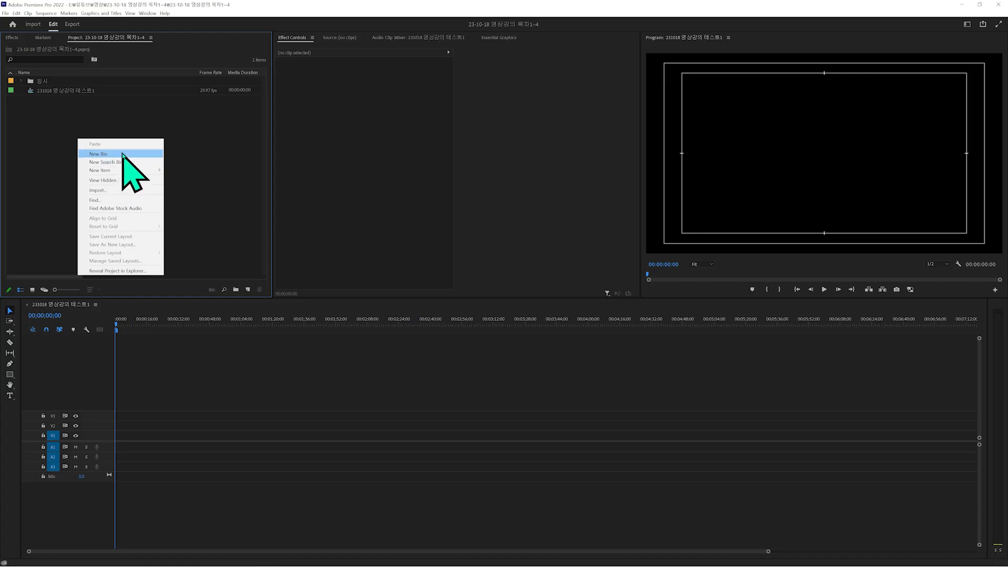
# Create a bin named 시퀀스 in the project and move the sequence 231018 영상강의 테스트1 into it
pyautogui.click(122, 154)
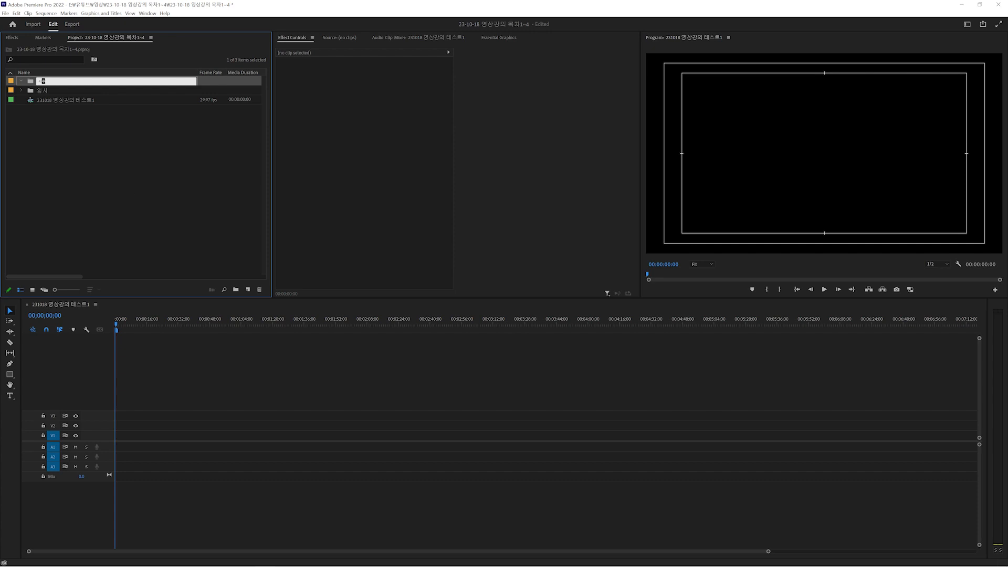
pyautogui.press('Return')
pyautogui.click(122, 155)
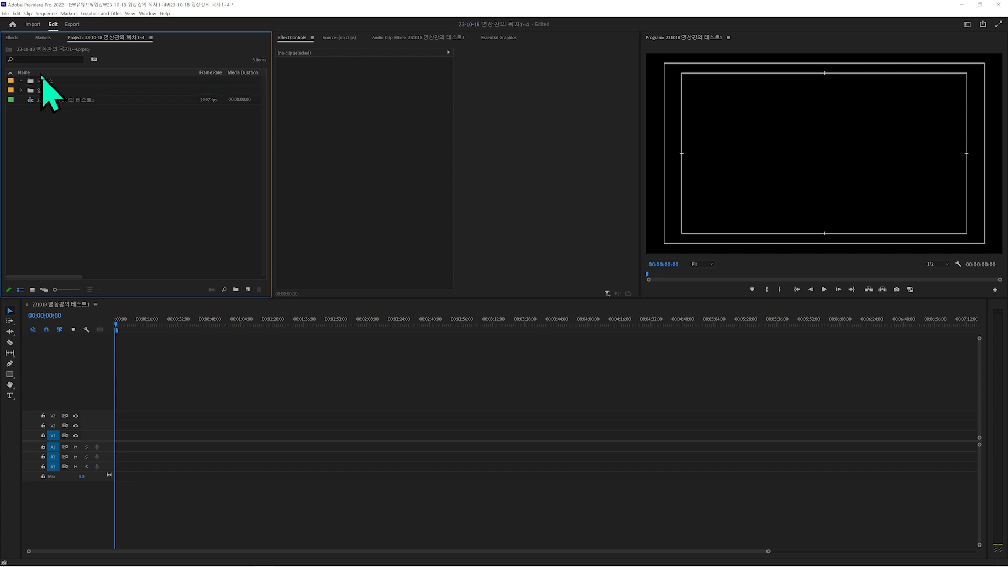
pyautogui.click(47, 81)
pyautogui.moveTo(58, 101); pyautogui.dragTo(66, 84)
pyautogui.click(63, 90)
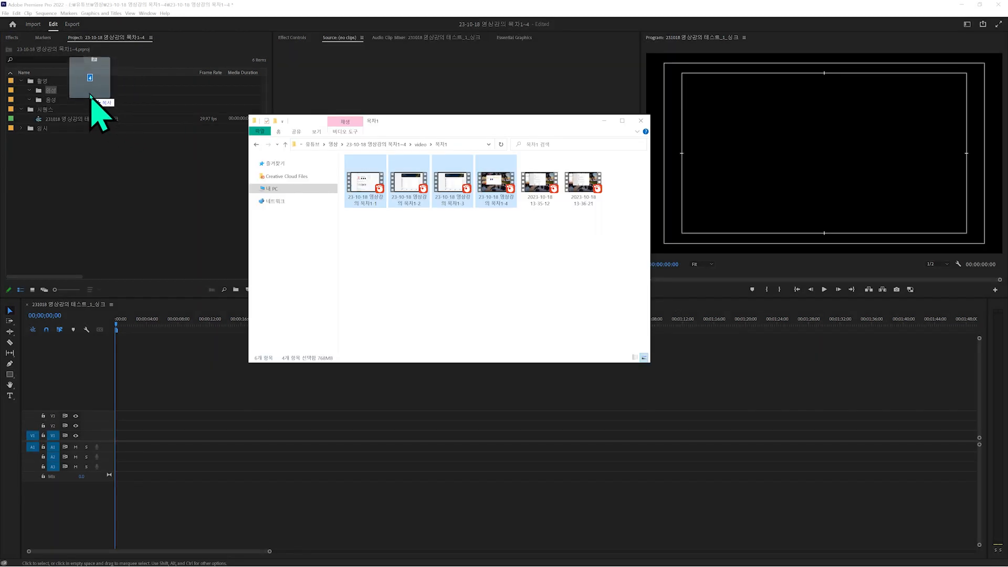
# Import the four videos 23-10-18 영상강의 목차1-1 to 1-4 into the 영상 bin and place them on the timeline, keeping existing sequence settings
pyautogui.moveTo(89, 79); pyautogui.dragTo(99, 103)
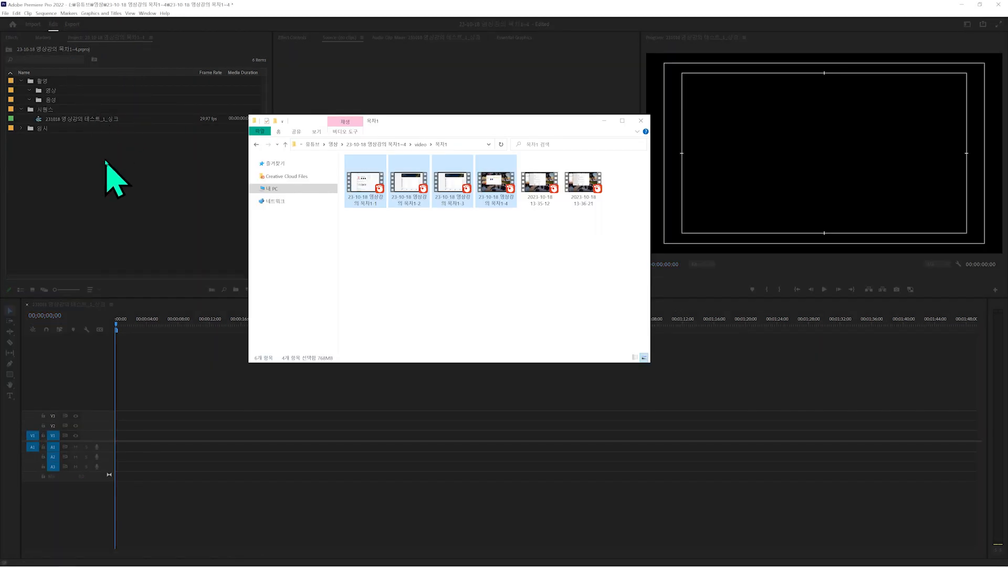
pyautogui.moveTo(105, 163); pyautogui.dragTo(79, 96)
pyautogui.keyDown('shift'); pyautogui.click(120, 129); pyautogui.keyUp('shift')
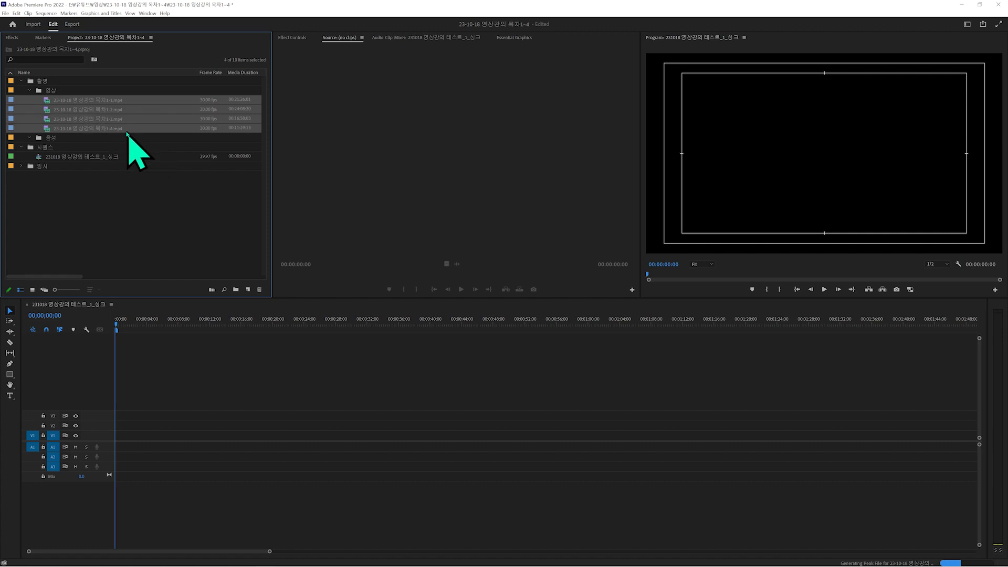
pyautogui.moveTo(104, 124); pyautogui.dragTo(139, 446)
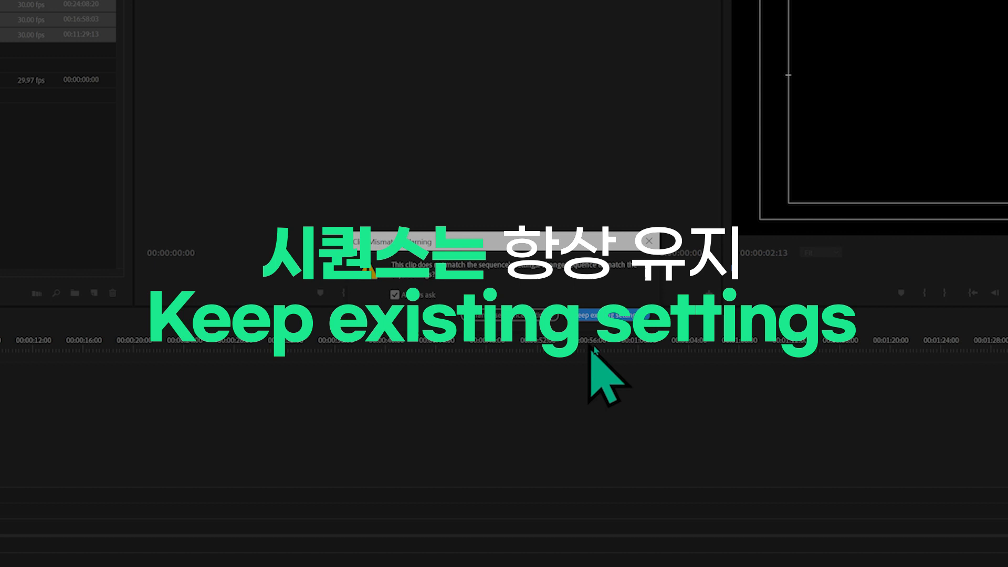
pyautogui.click(627, 316)
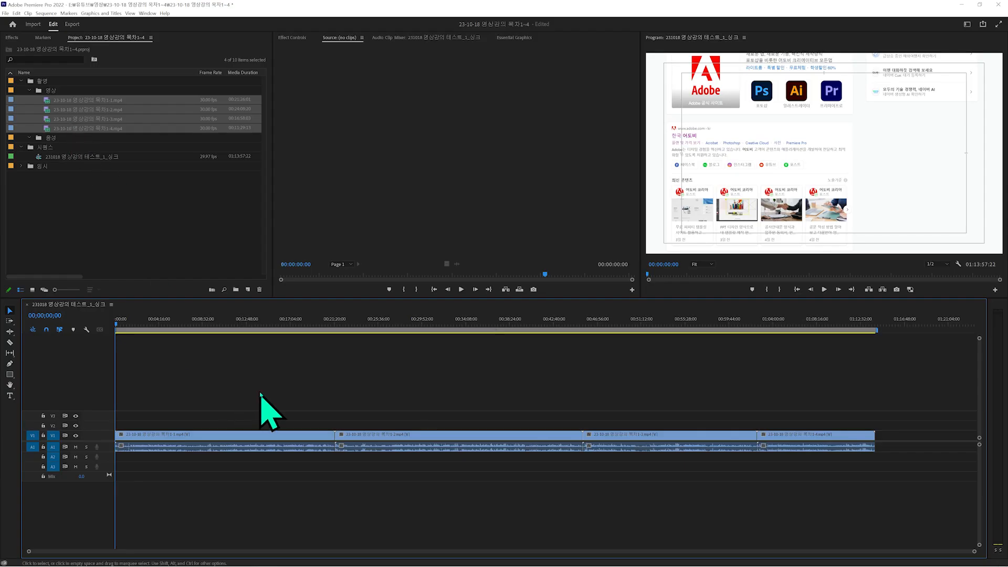
# Check the framing of the 목차1-3 and 목차1-4 clips at several points near the end of the timeline
pyautogui.click(805, 323)
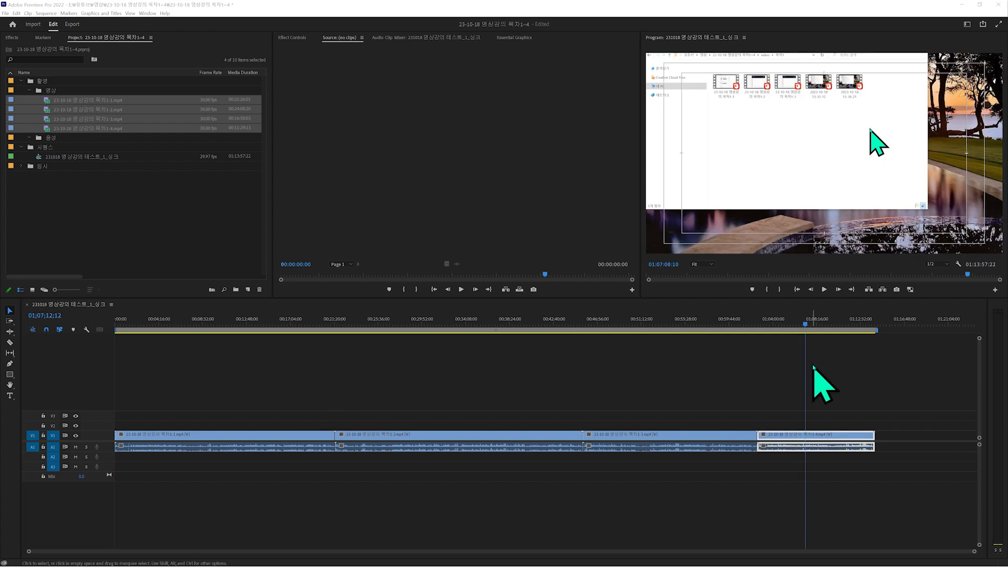
pyautogui.click(755, 324)
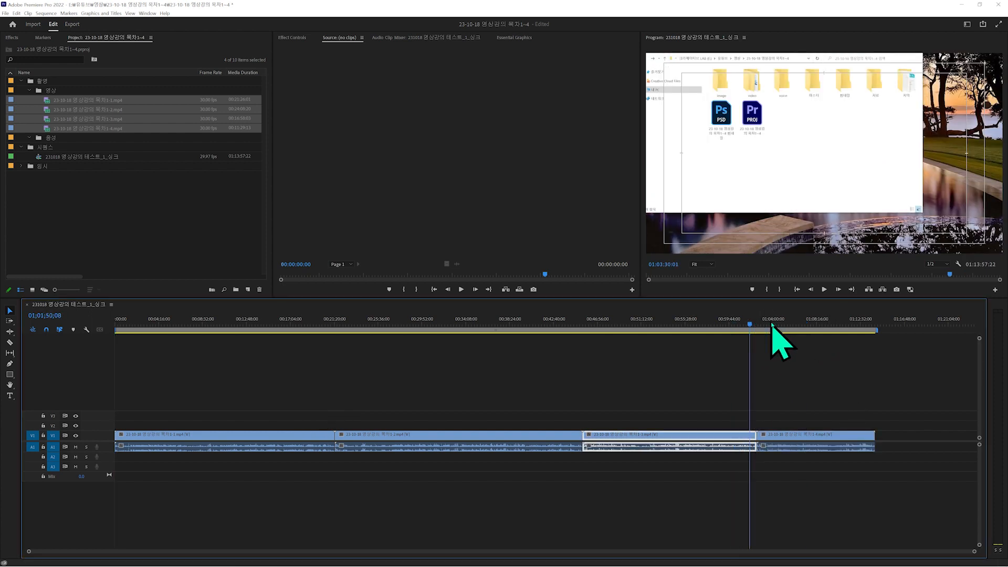
pyautogui.click(789, 324)
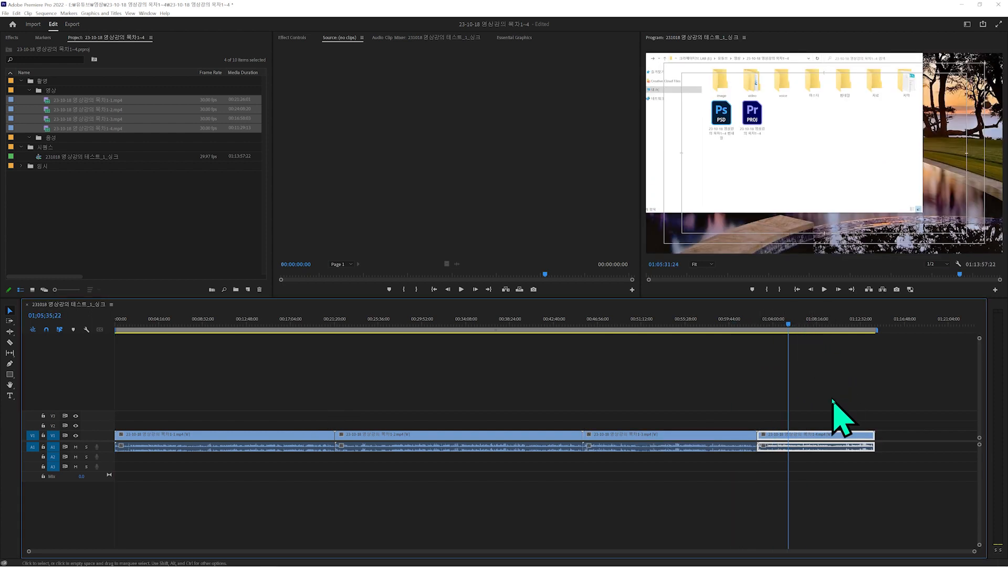
# Scale the 목차1-4 clip to the sequence frame size and check the first clip's picture at about 5 minutes
pyautogui.rightClick(809, 434)
pyautogui.click(863, 362)
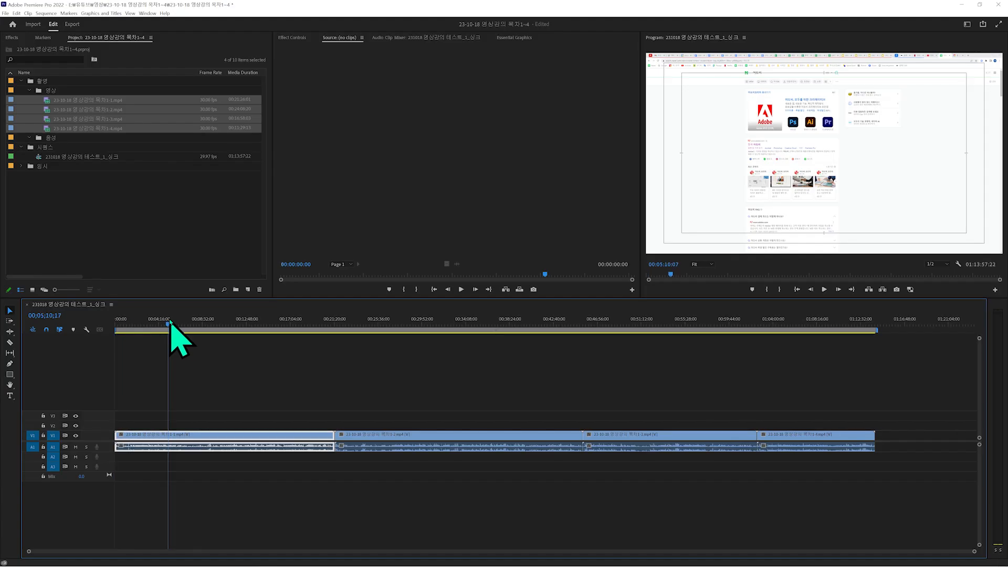
pyautogui.click(168, 324)
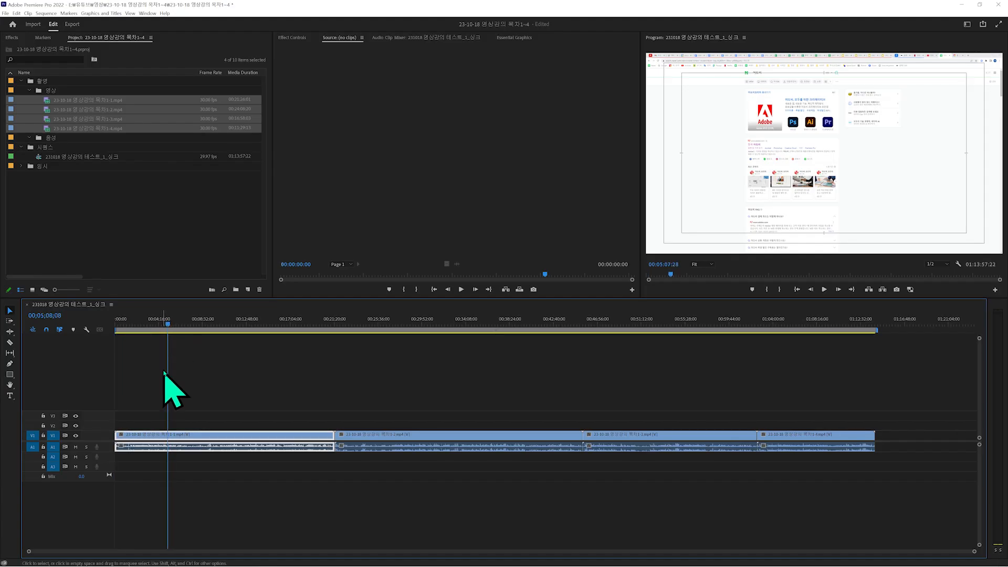
# Check the first clip's picture at about 14 minutes and the last clip's picture near the end of the timeline
pyautogui.click(162, 387)
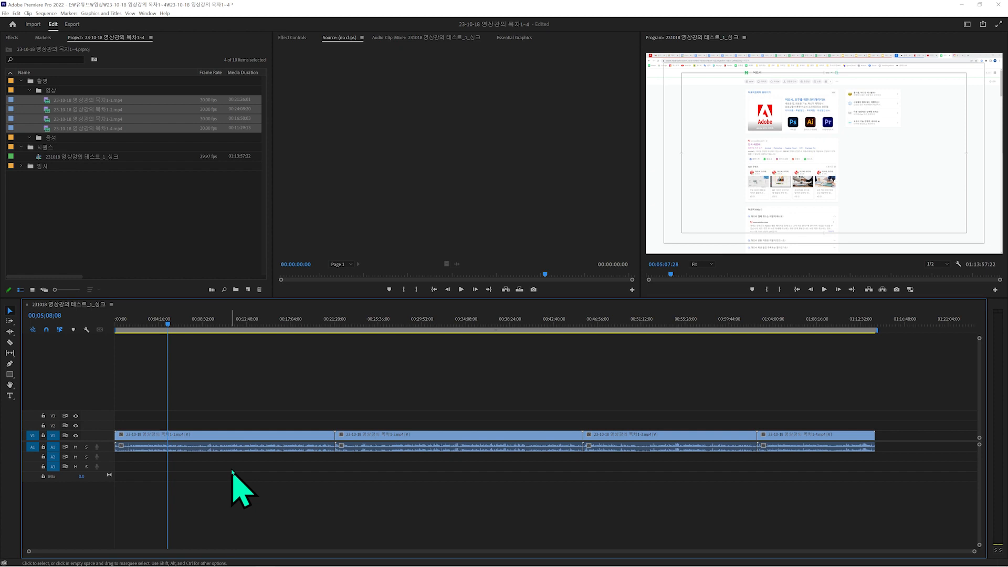
pyautogui.click(260, 324)
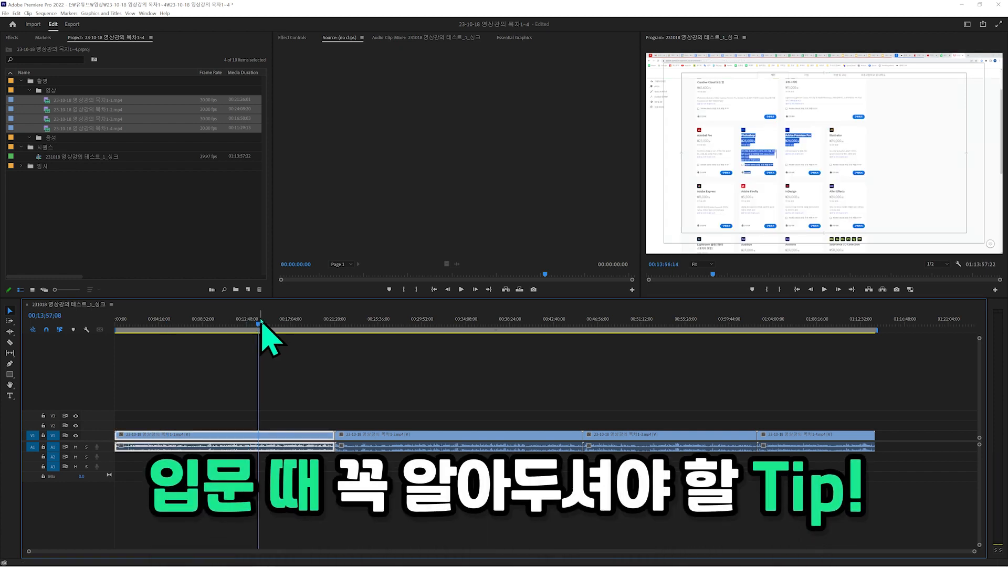
pyautogui.click(323, 413)
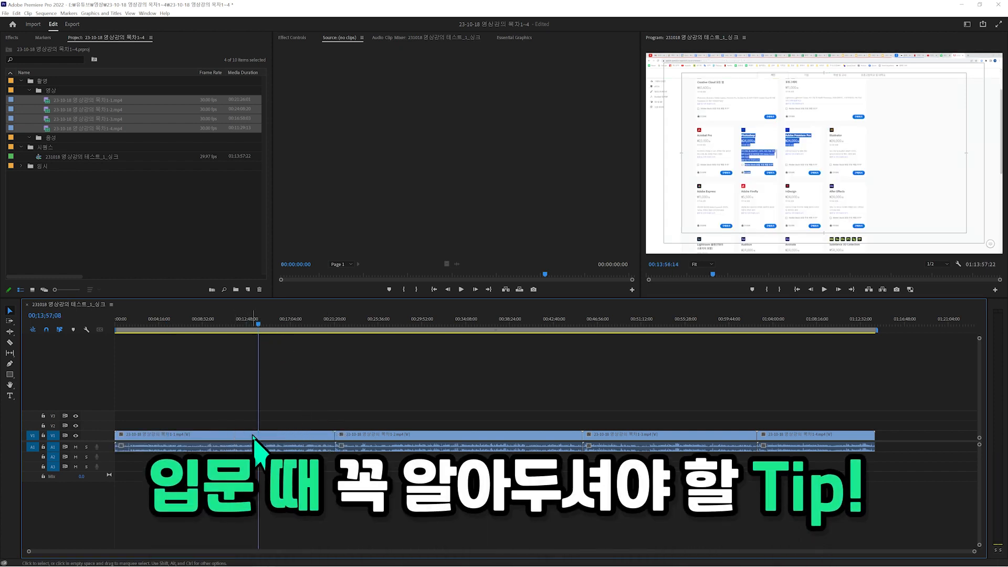
pyautogui.click(848, 322)
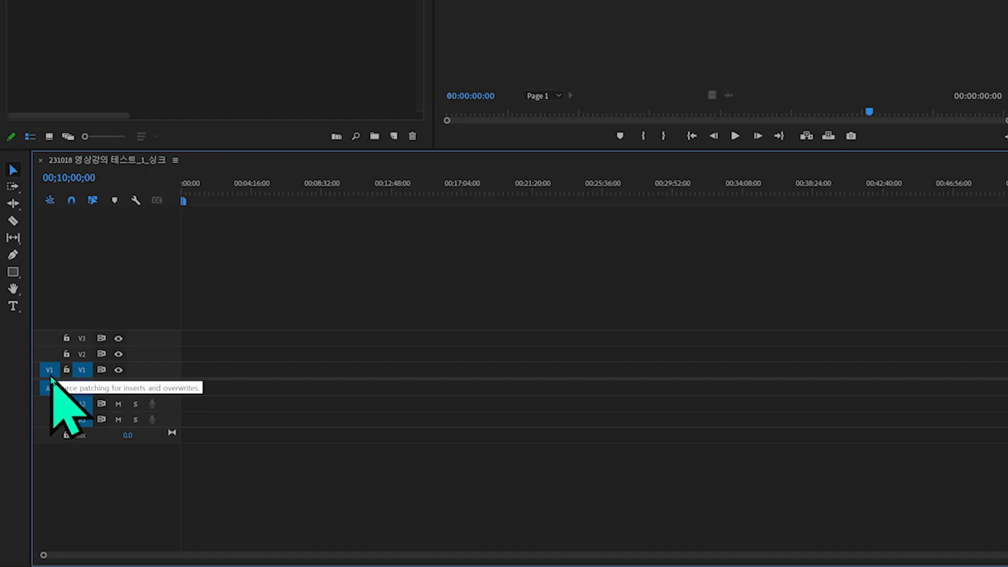
# Try placing only the video of the 목차1-3 clip on V1 with A1 source patching off, and undo the placement
pyautogui.click(49, 388)
pyautogui.click(50, 371)
pyautogui.click(137, 23)
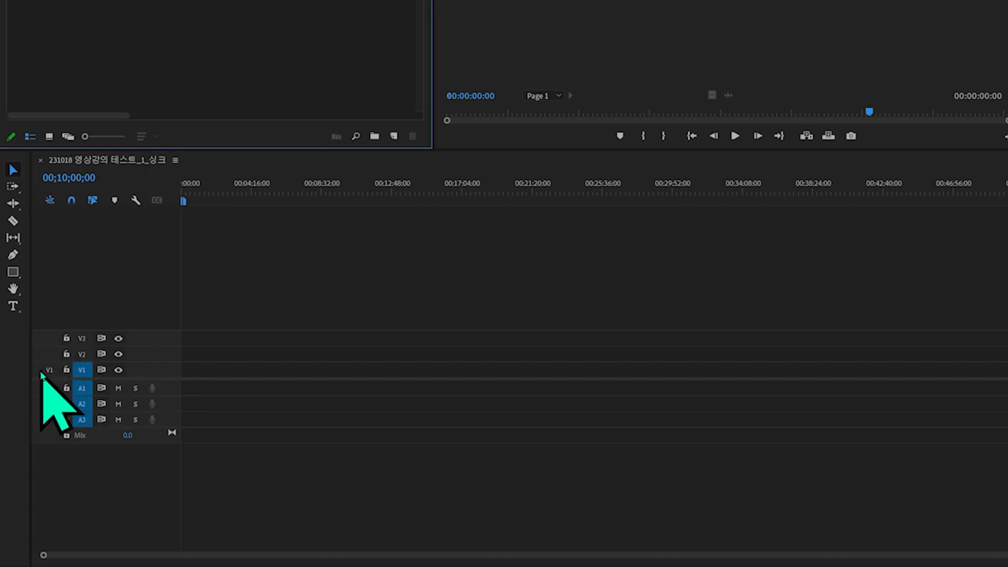
pyautogui.click(49, 370)
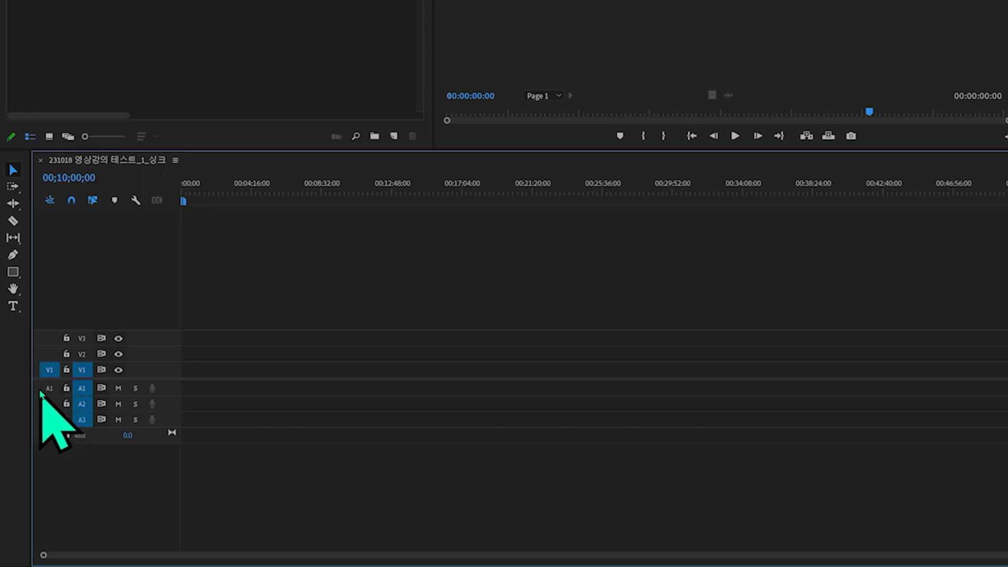
pyautogui.moveTo(137, 24); pyautogui.dragTo(256, 382)
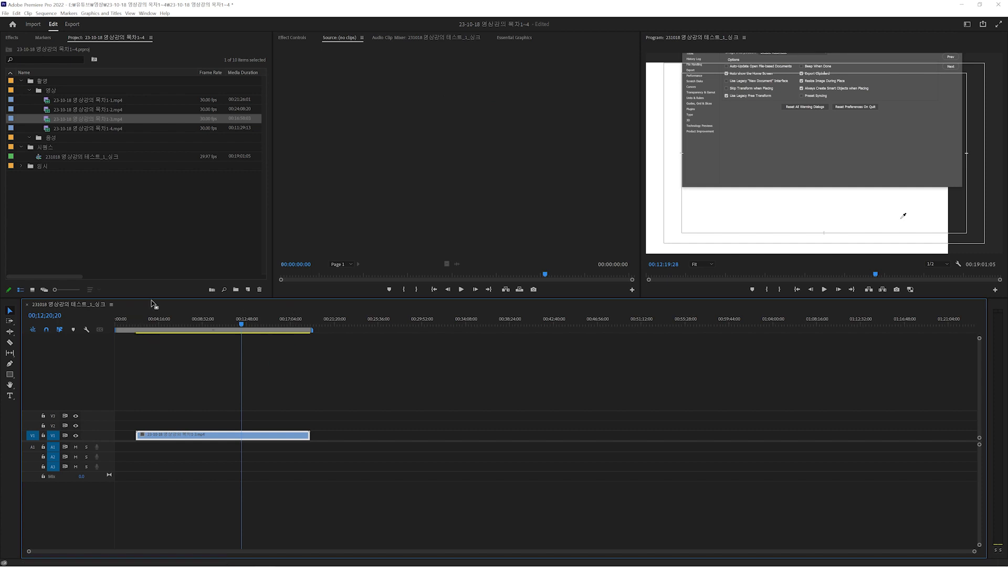
pyautogui.hotkey('ctrl', 'z')
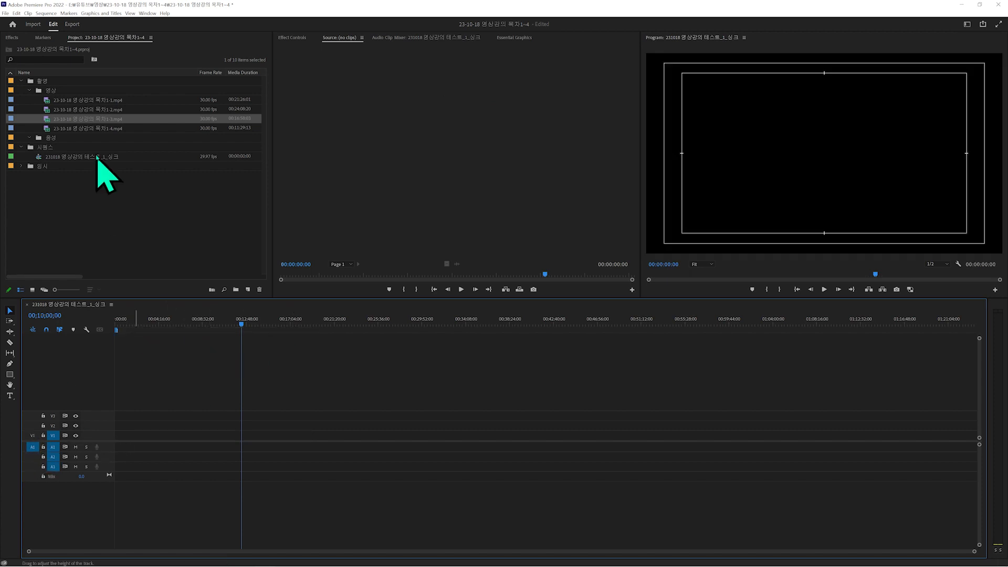
# Try placing only the audio of the 목차1-3 clip on A1 with V1 source patching off, and play it at about 12 minutes
pyautogui.moveTo(83, 122); pyautogui.dragTo(154, 447)
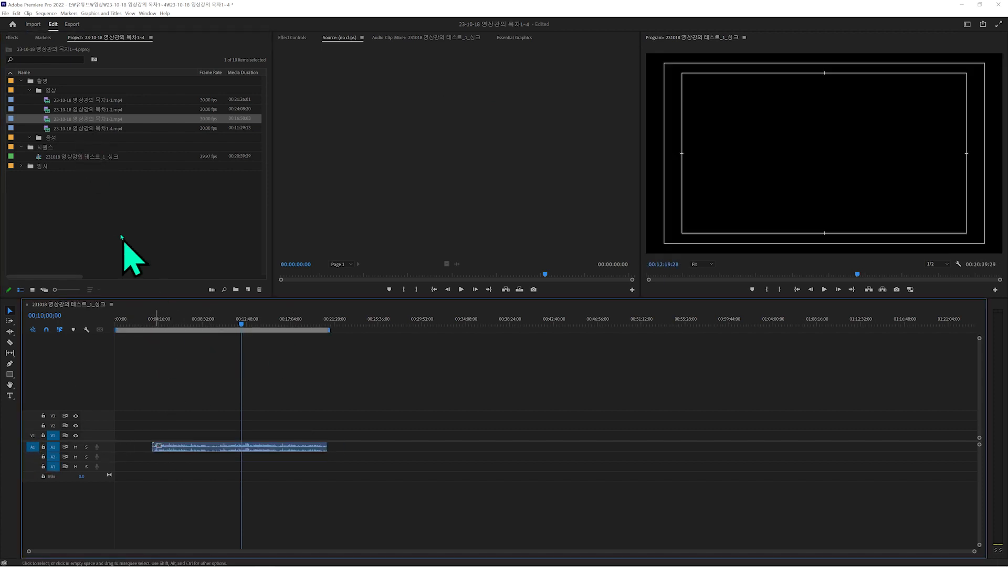
pyautogui.press('space')
pyautogui.press('=')
pyautogui.press('=')
pyautogui.press('=')
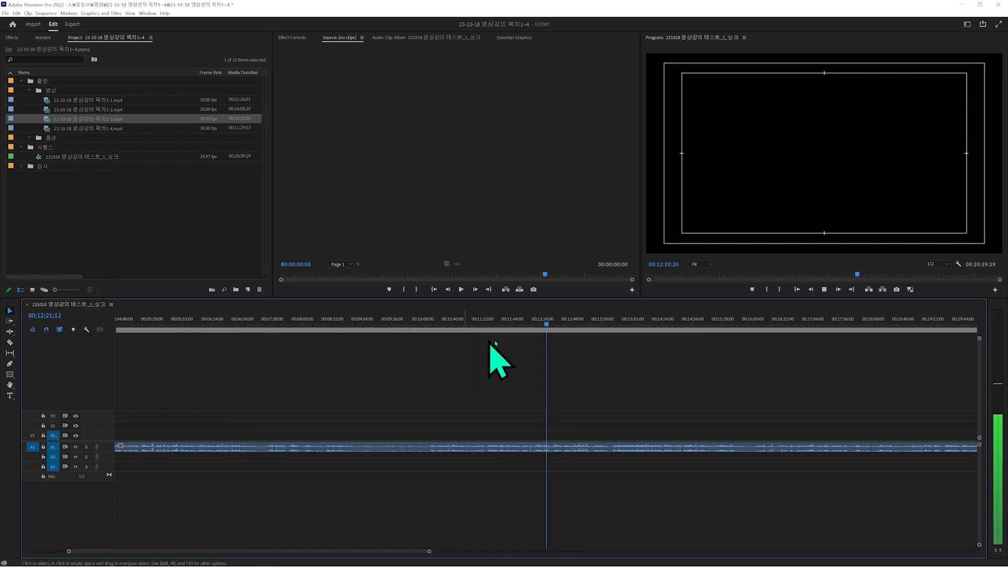
pyautogui.press('=')
pyautogui.moveTo(548, 322); pyautogui.dragTo(522, 321)
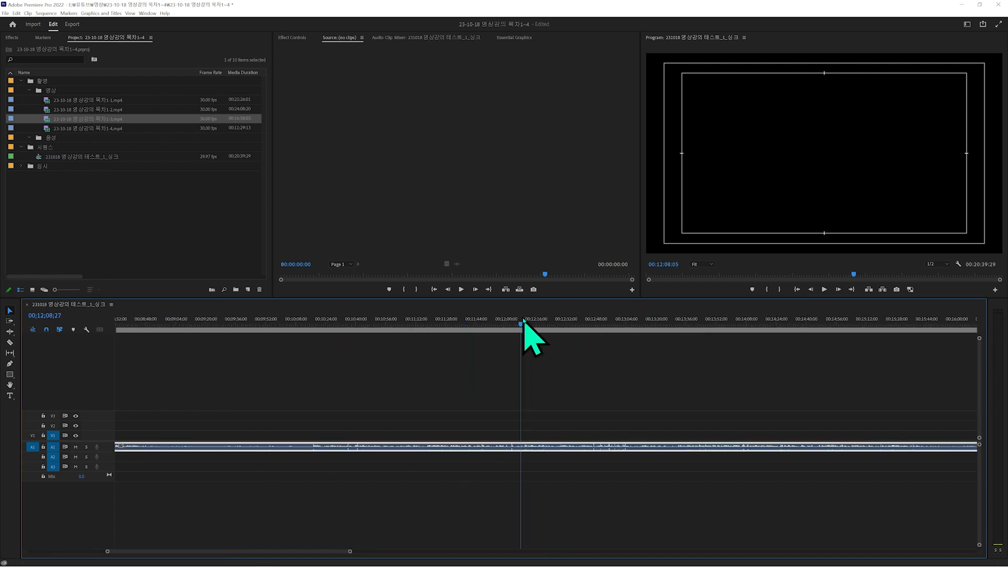
# Open the 목차1-3 clip for preview and place its video and audio on V1 and A1, keeping the existing sequence settings
pyautogui.doubleClick(105, 118)
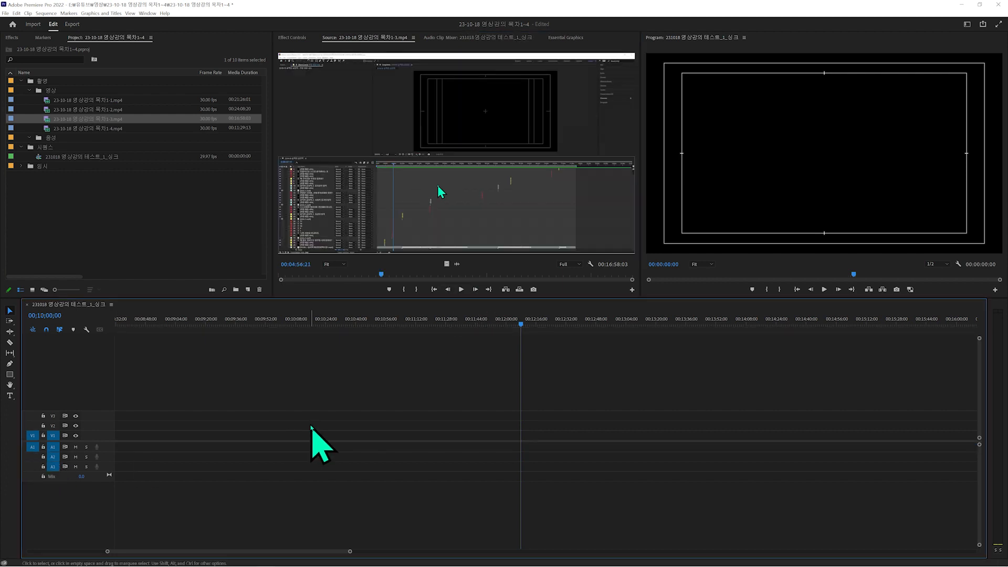
pyautogui.moveTo(84, 119); pyautogui.dragTo(217, 436)
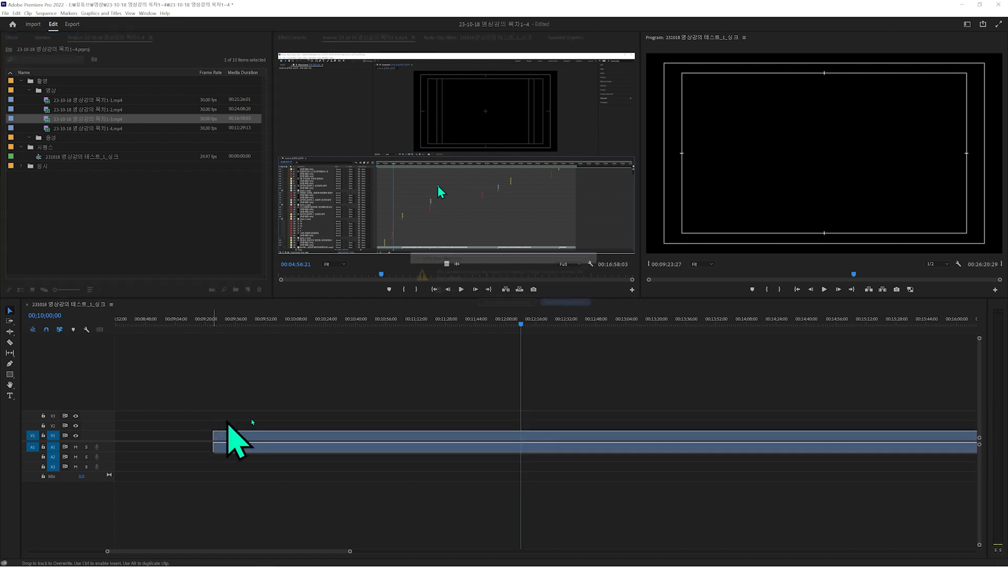
pyautogui.click(557, 302)
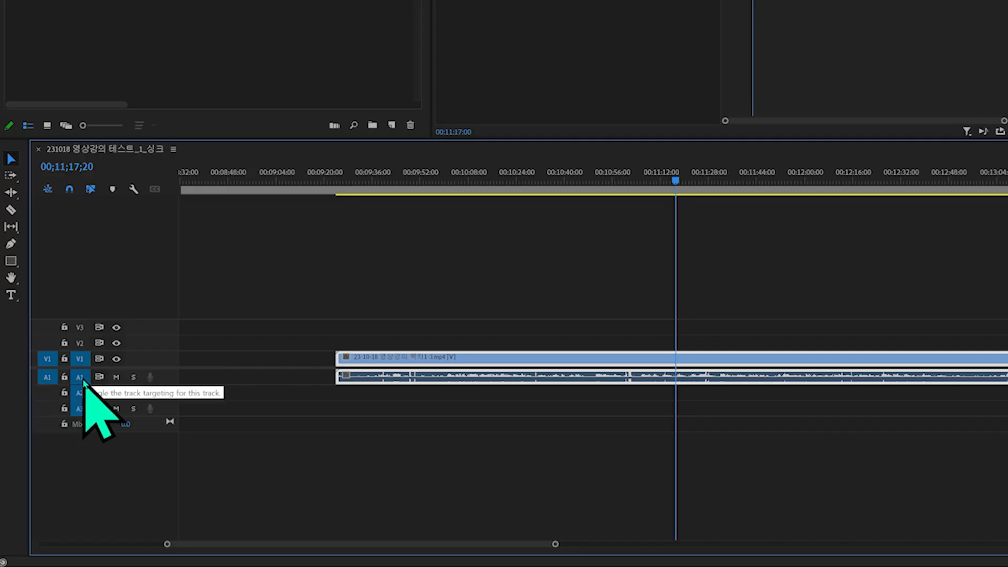
# Try moving the 목차1-3 clip's audio to track A2, and return the clip to its original tracks
pyautogui.moveTo(435, 409); pyautogui.dragTo(424, 400)
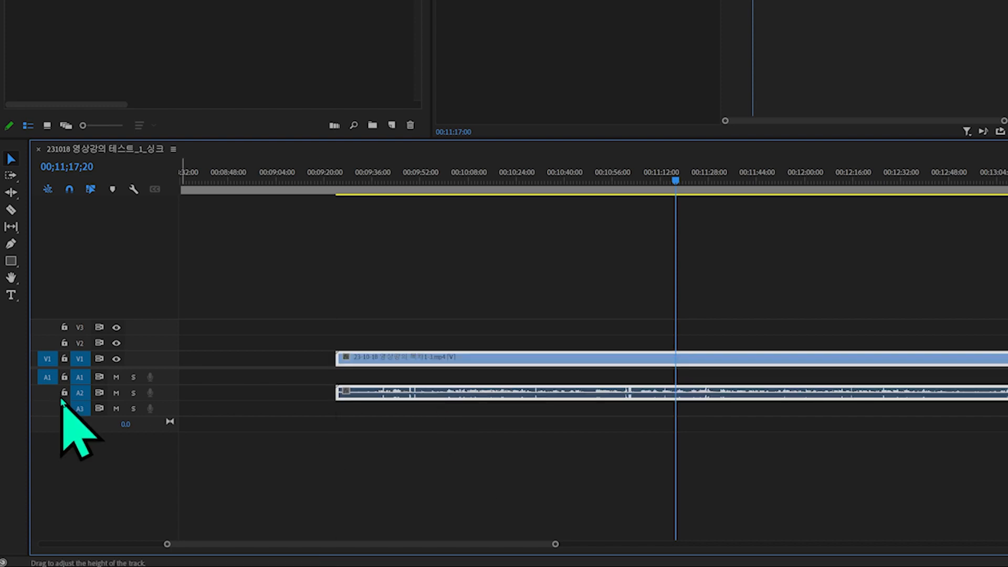
pyautogui.moveTo(430, 396); pyautogui.dragTo(413, 362)
pyautogui.moveTo(414, 363); pyautogui.dragTo(414, 362)
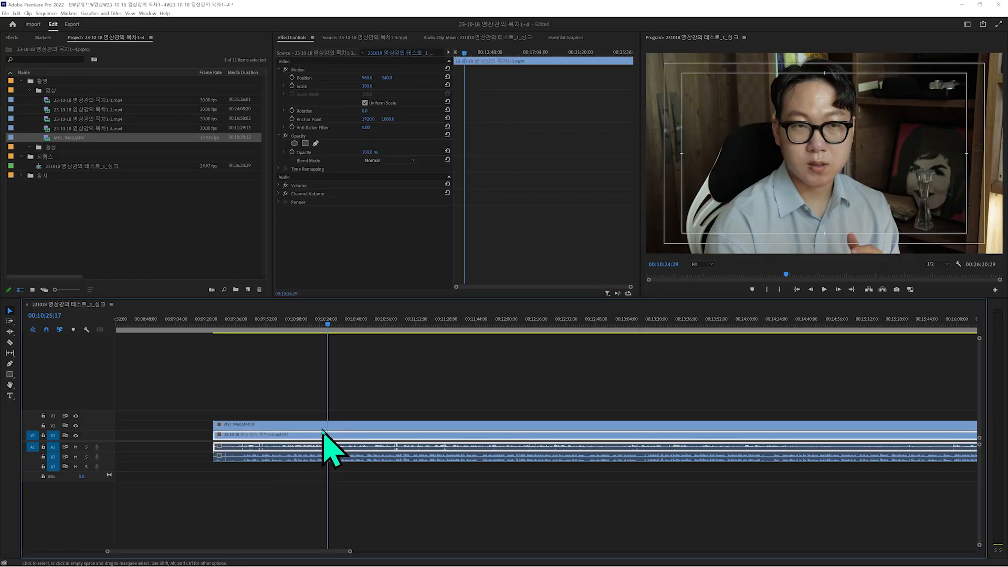
# Play the stacked MVI_9460.MP4 and 목차1-3 clips from about 10:25 with the audio waveforms enlarged
pyautogui.click(292, 425)
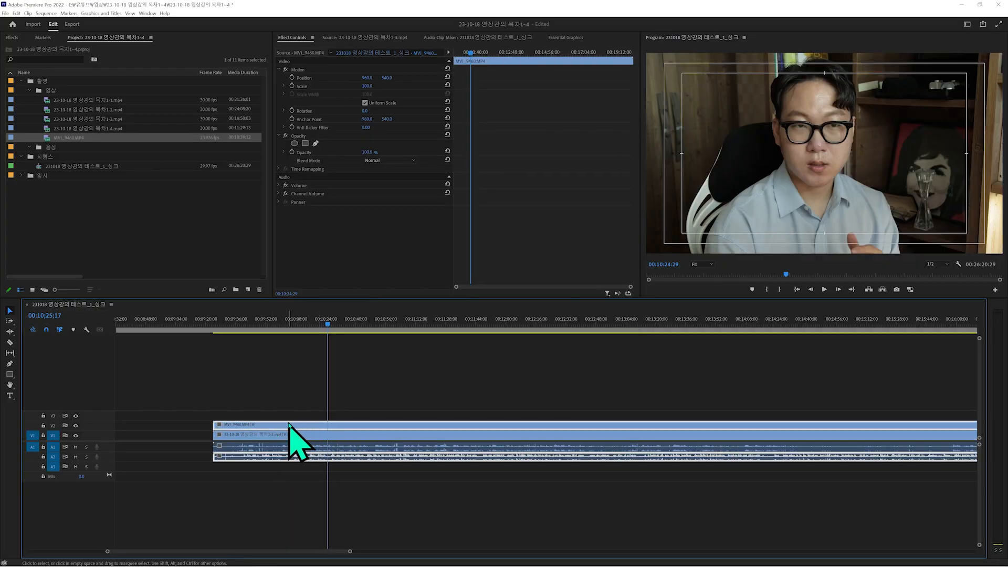
pyautogui.click(503, 389)
pyautogui.press('=')
pyautogui.press('=')
pyautogui.press('=')
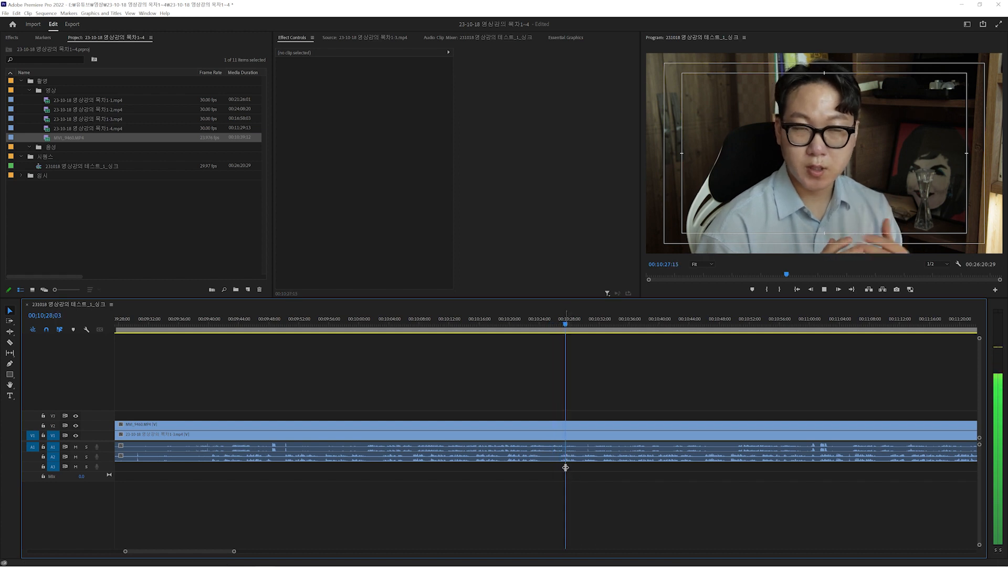
pyautogui.press('space')
pyautogui.press('d')
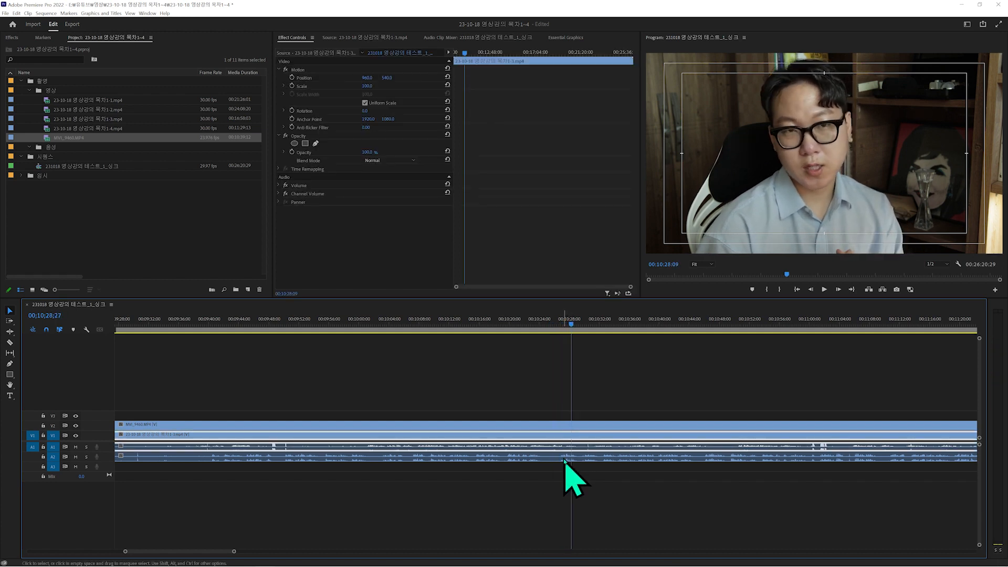
# Play the stacked clips from about 10:20 and compare the picture at about 10:42 and 10:22
pyautogui.click(511, 321)
pyautogui.click(578, 512)
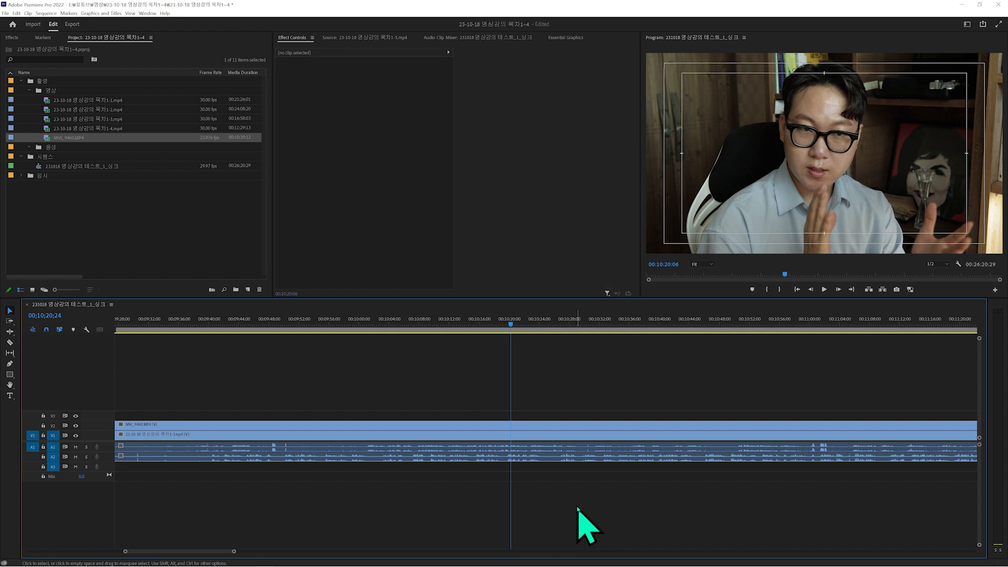
pyautogui.press('space')
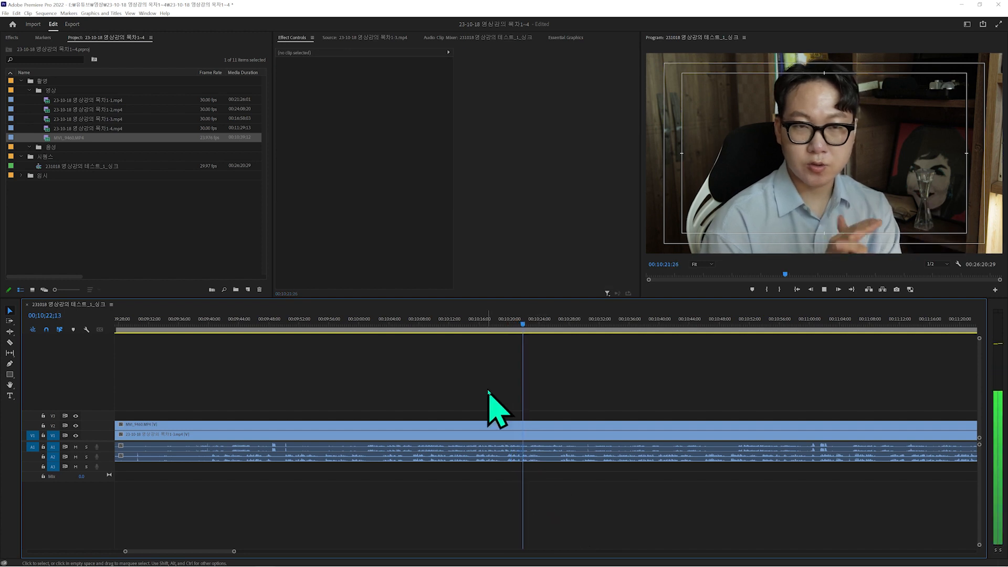
pyautogui.moveTo(519, 323); pyautogui.dragTo(676, 324)
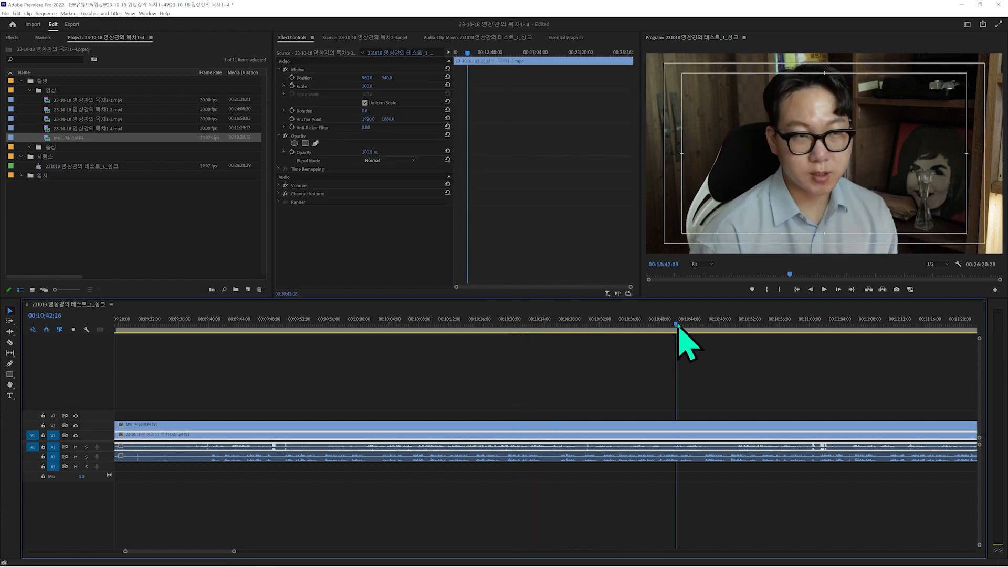
pyautogui.click(510, 363)
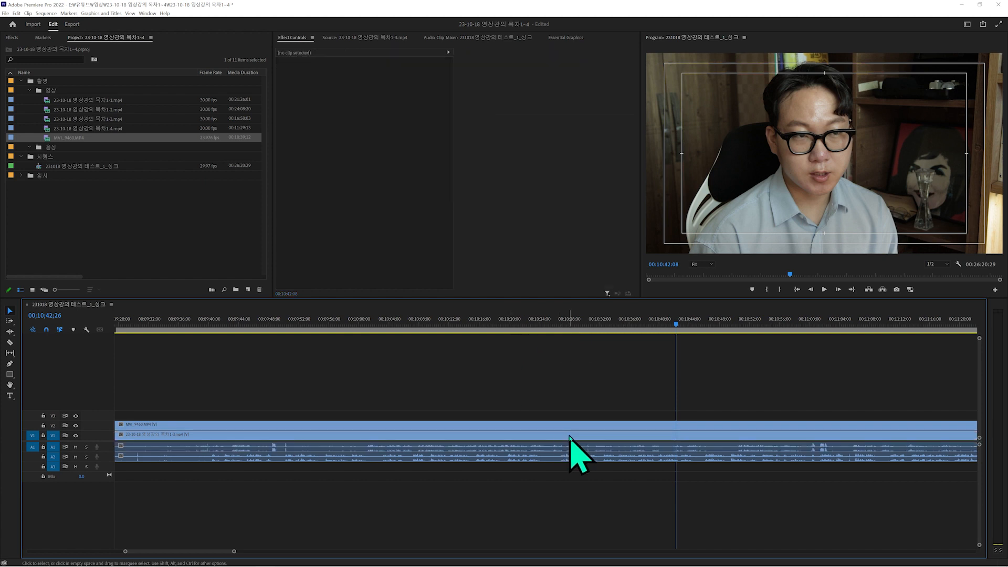
pyautogui.moveTo(599, 326); pyautogui.dragTo(521, 324)
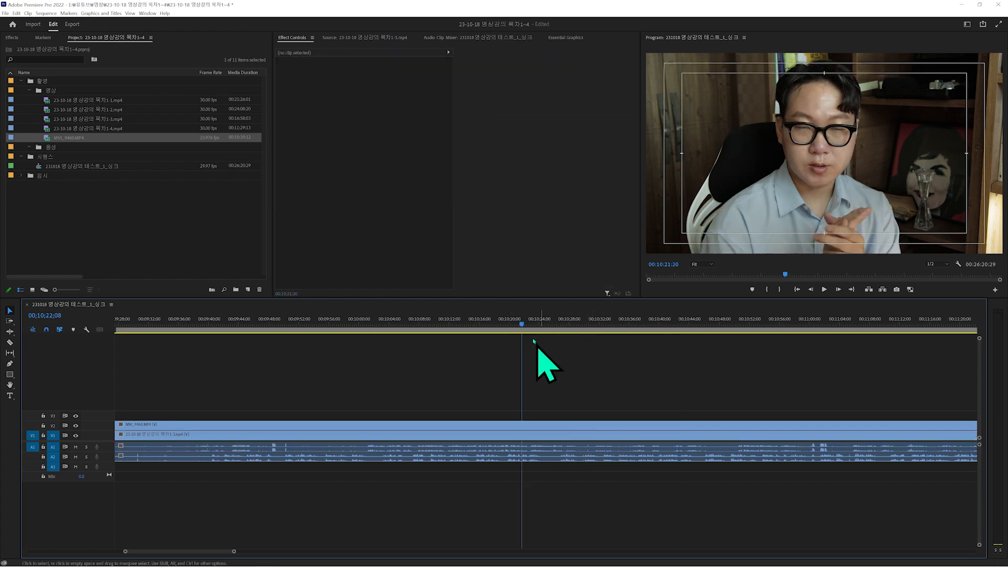
# Set the scale of the MVI_9460.MP4 clip on V2 to 50
pyautogui.click(574, 446)
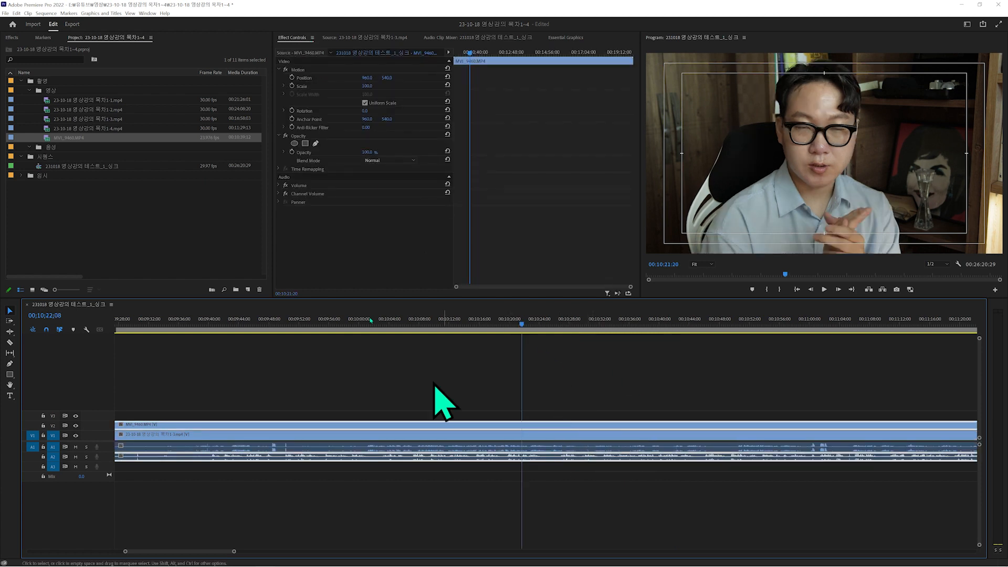
pyautogui.click(366, 85)
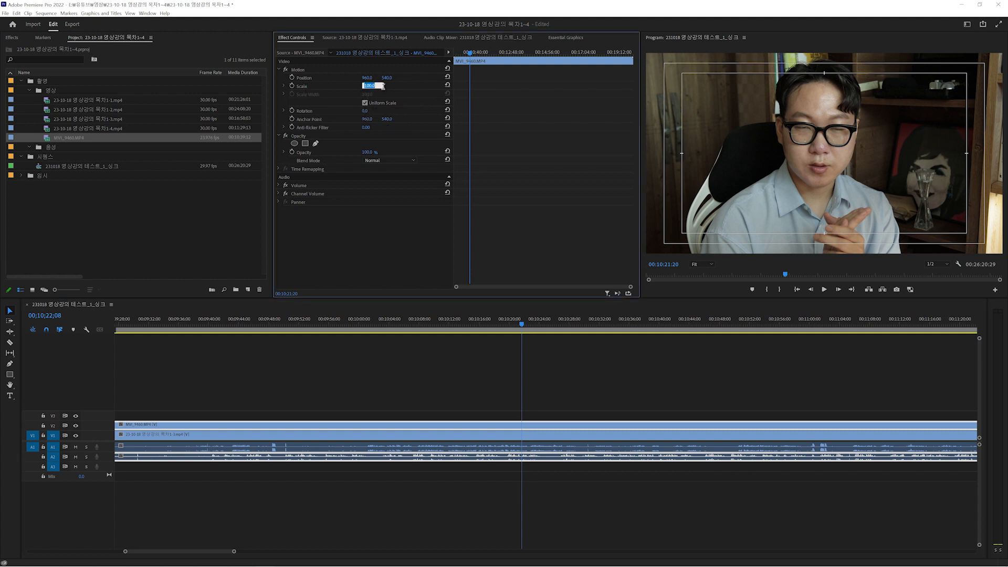
pyautogui.write('50')
pyautogui.press('Return')
pyautogui.click(652, 401)
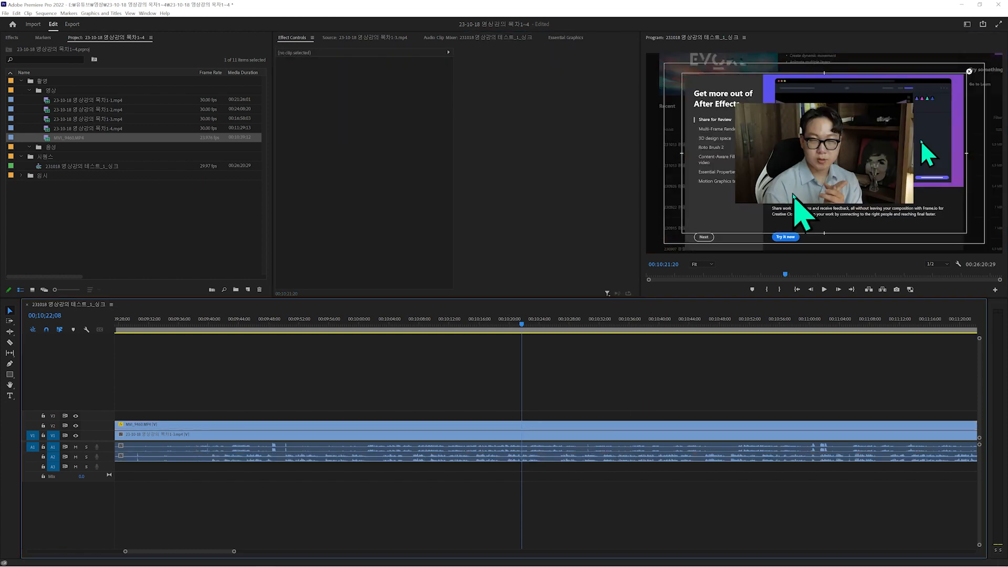
# Move the MVI_9460.MP4 picture to the lower-right part of the frame, at a position of about 1391, 762
pyautogui.click(582, 438)
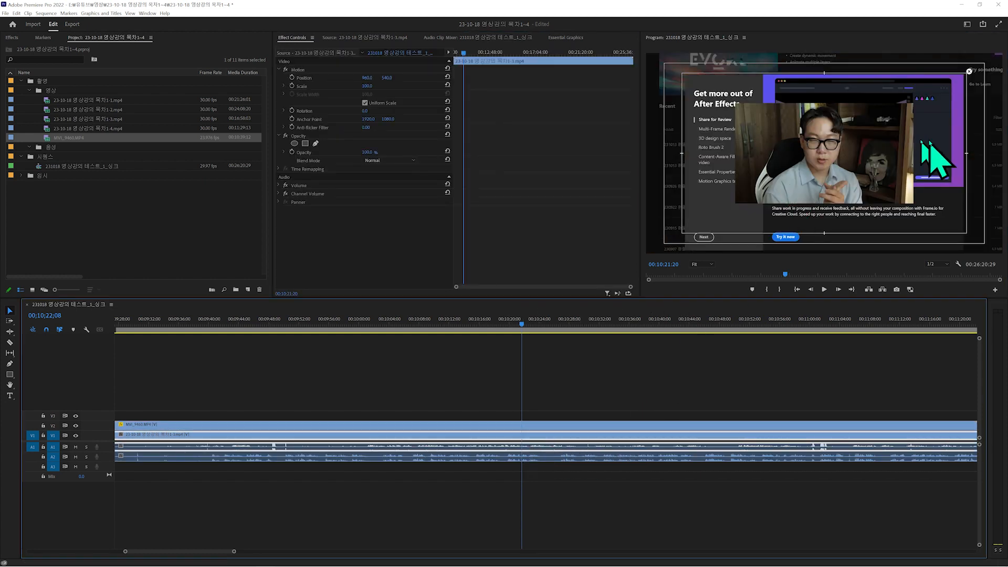
pyautogui.click(953, 160)
pyautogui.click(531, 426)
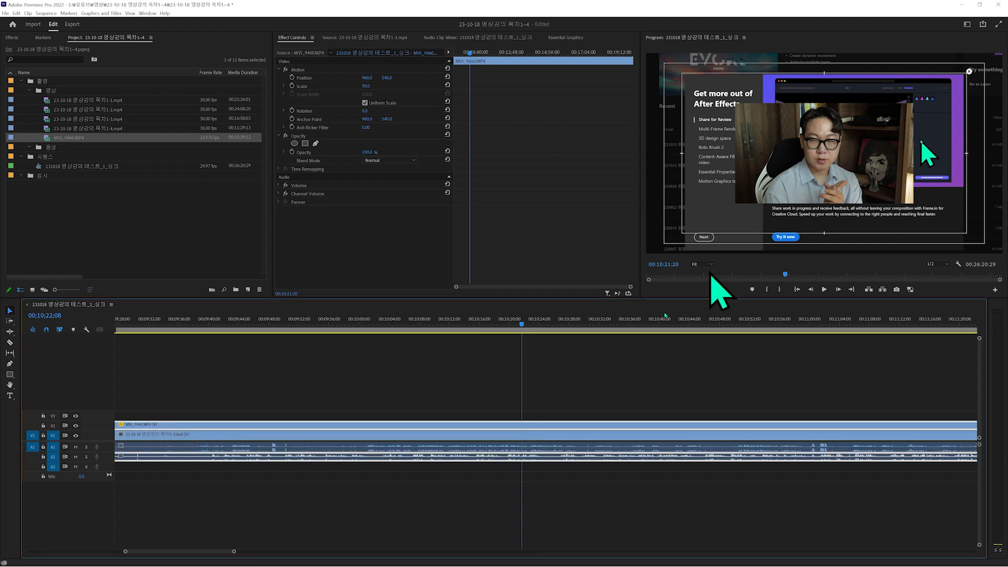
pyautogui.click(515, 387)
pyautogui.click(451, 424)
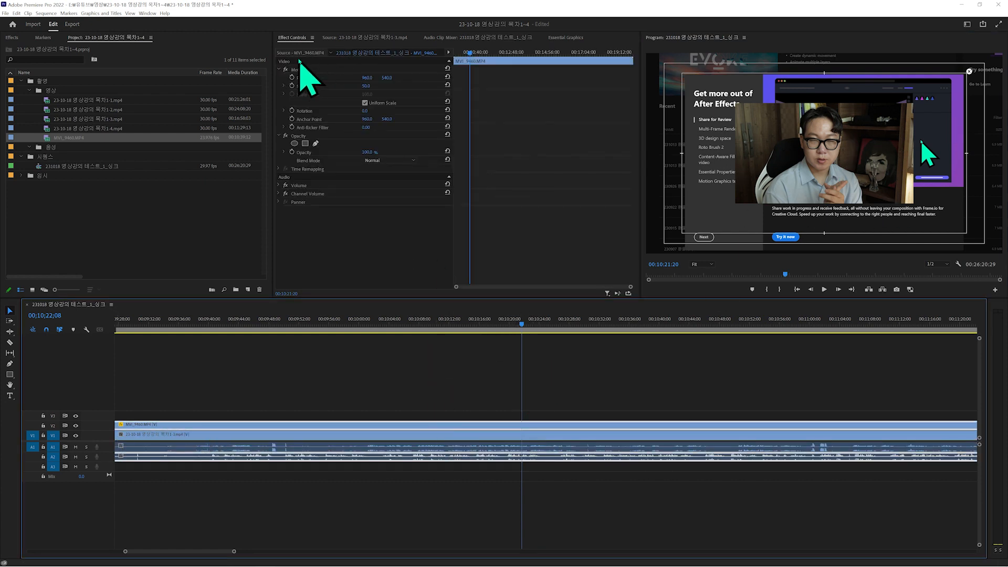
pyautogui.click(297, 69)
pyautogui.moveTo(840, 189)
pyautogui.mouseDown()
pyautogui.moveTo(772, 150)
pyautogui.moveTo(842, 185)
pyautogui.mouseUp()
# Set the MVI_9460.MP4 scale to 25 and move its picture into the lower-right corner, at about 1641, 901
pyautogui.click(375, 85)
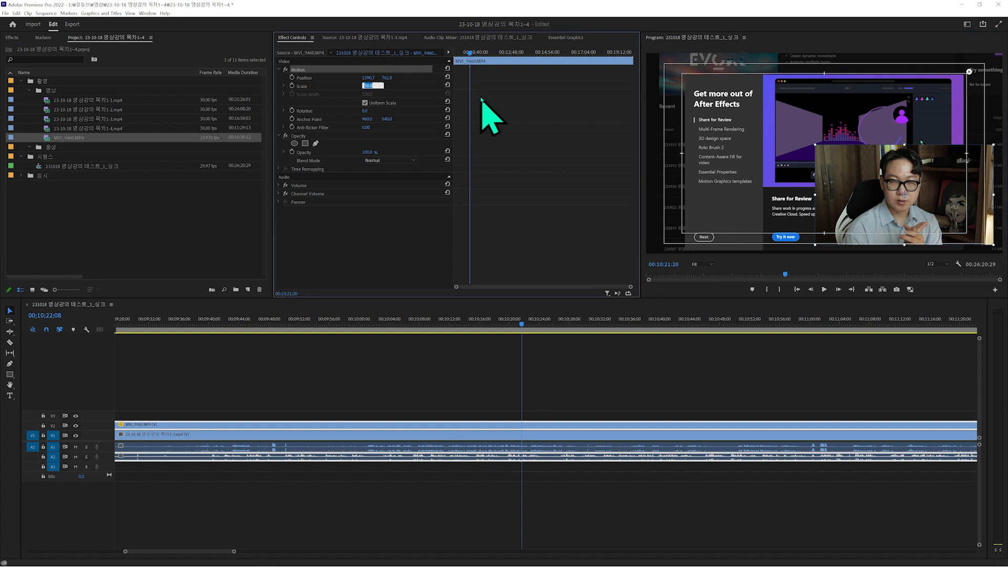
pyautogui.write('25')
pyautogui.press('Return')
pyautogui.moveTo(927, 199); pyautogui.dragTo(970, 225)
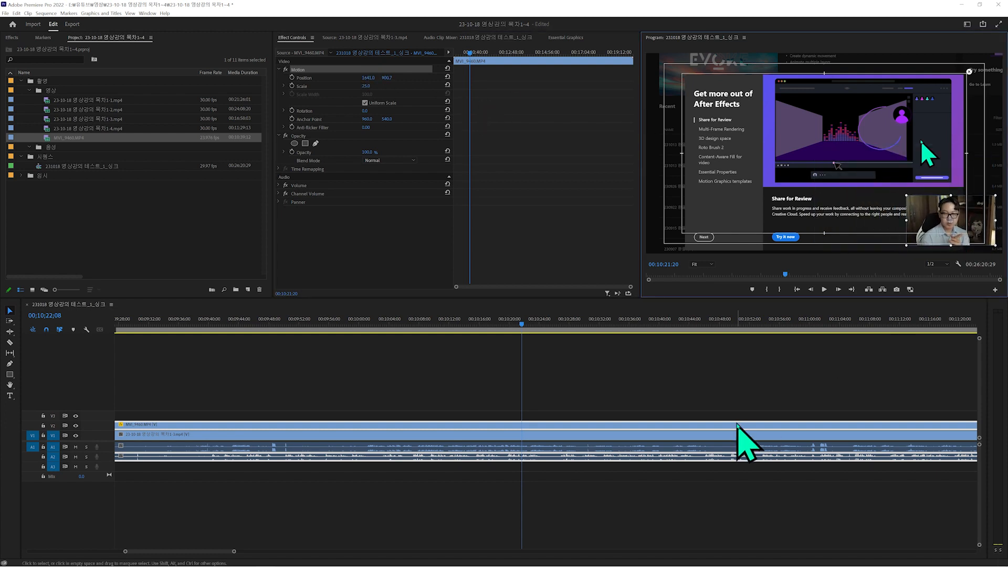
pyautogui.click(727, 415)
# Play the sequence from about 10:22 to review the webcam inset over the screen recording
pyautogui.click(494, 329)
pyautogui.press('space')
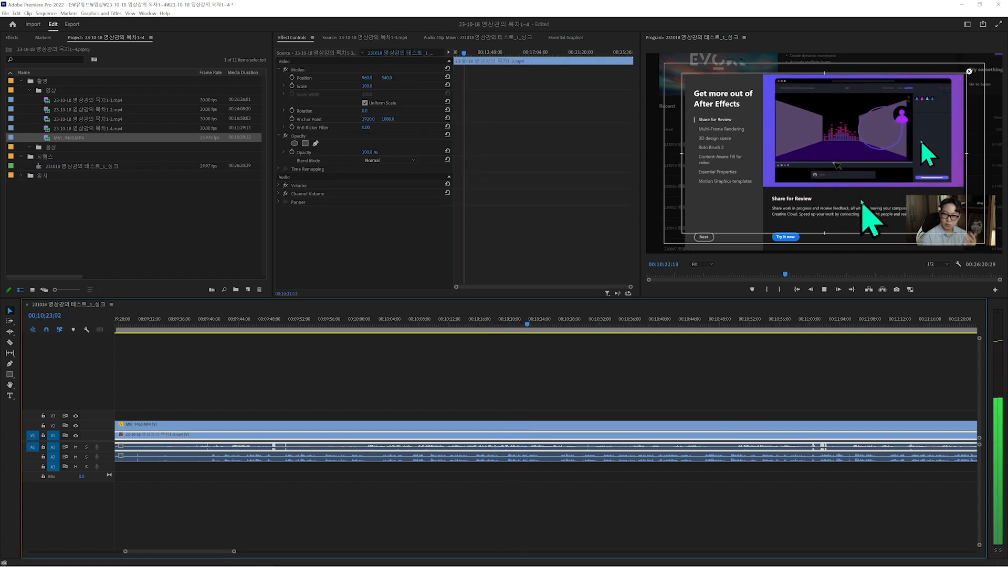
pyautogui.click(654, 381)
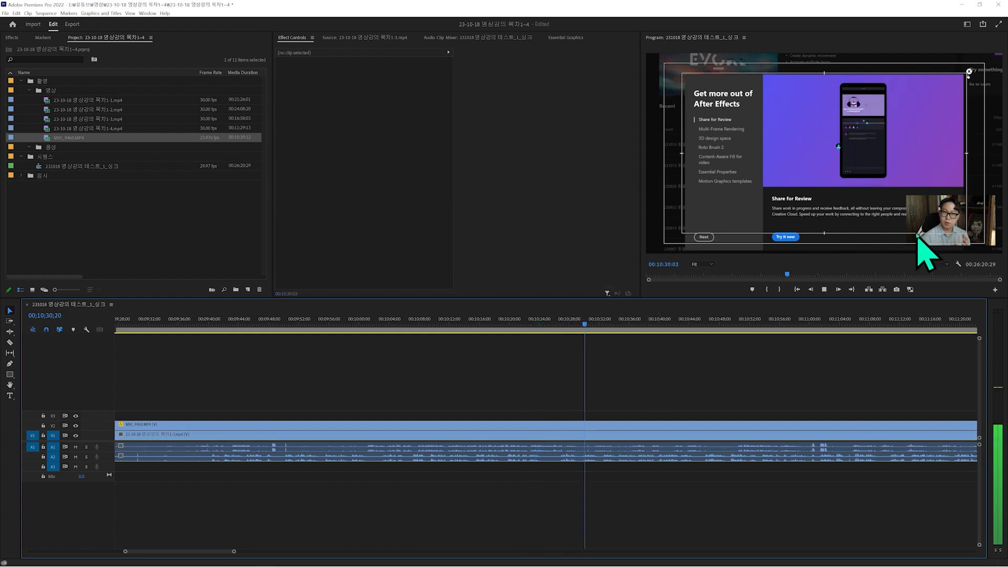
pyautogui.click(594, 419)
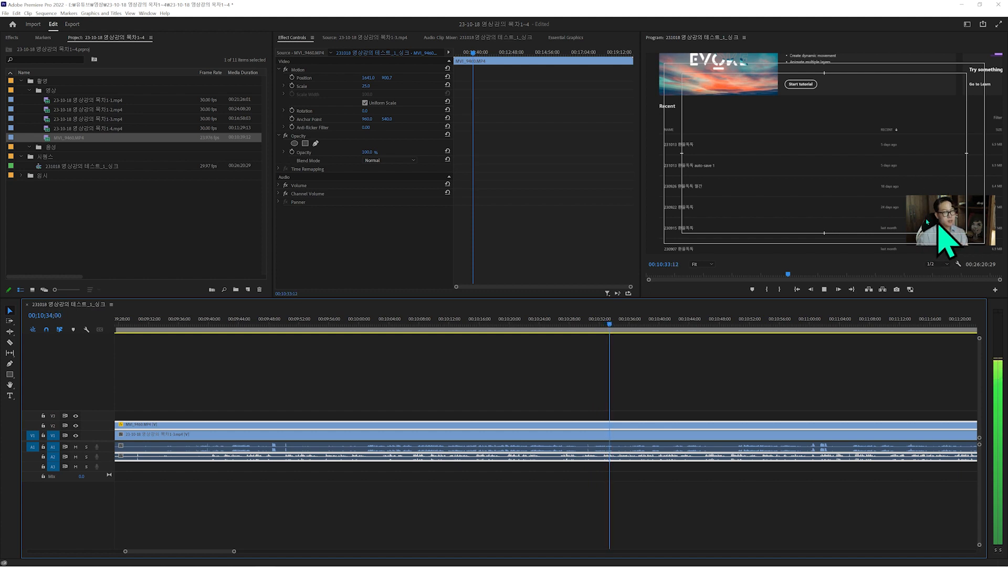
# Deselect the MVI_9460.MP4 clip, stop playback and set the playhead to about 9:46 on the sequence
pyautogui.click(630, 417)
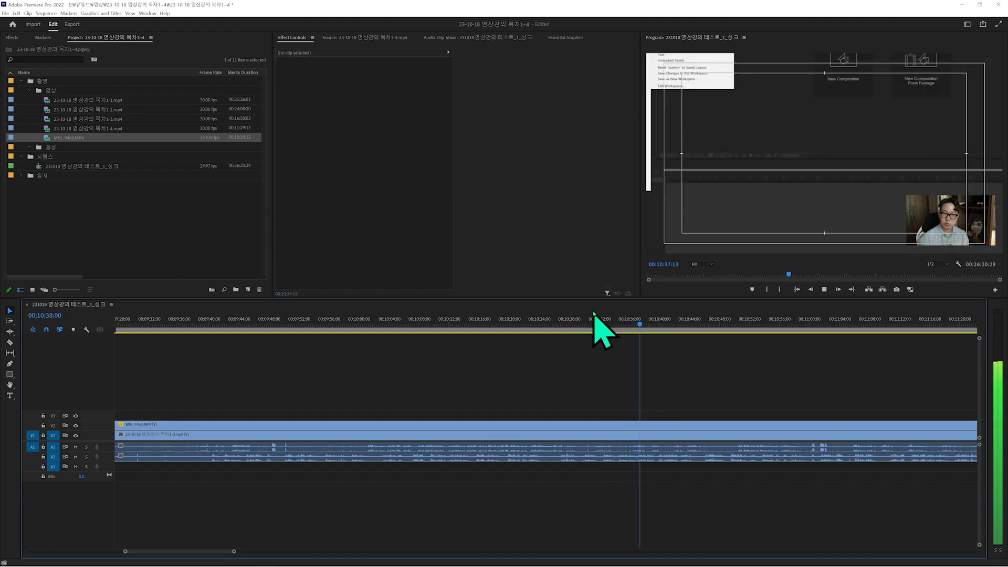
pyautogui.click(648, 435)
pyautogui.press('space')
pyautogui.press('-')
pyautogui.click(373, 322)
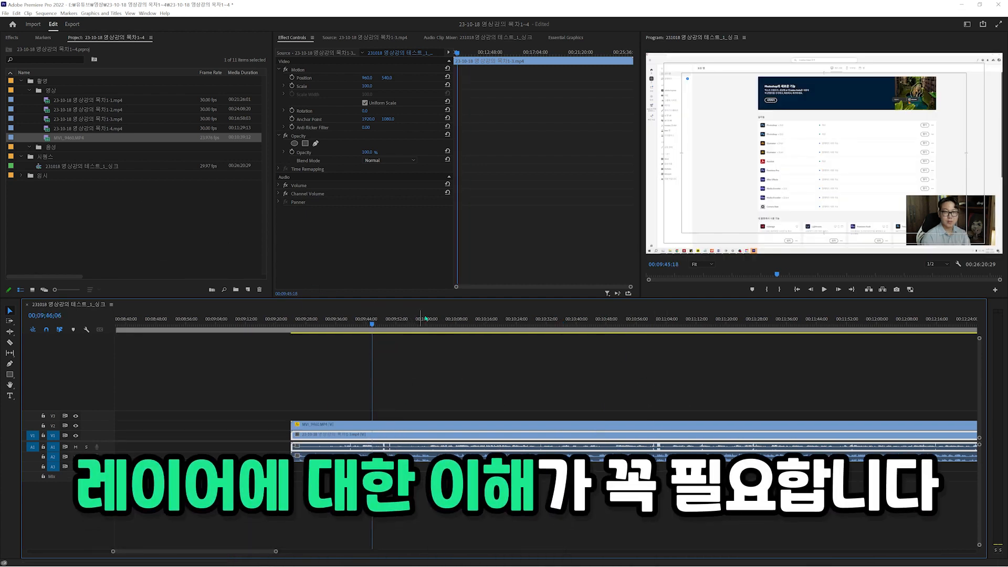
# Mute audio tracks A1 and A2 and play the sequence from about 9:45
pyautogui.press('=')
pyautogui.click(467, 401)
pyautogui.moveTo(446, 358); pyautogui.dragTo(495, 468)
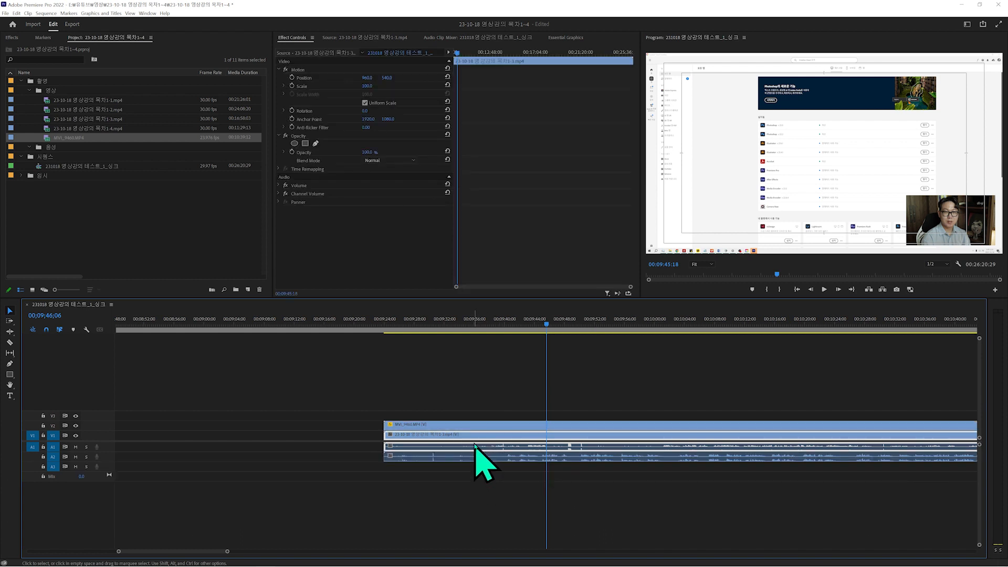
pyautogui.click(488, 500)
pyautogui.scroll(-3, 577, 441)
pyautogui.click(526, 442)
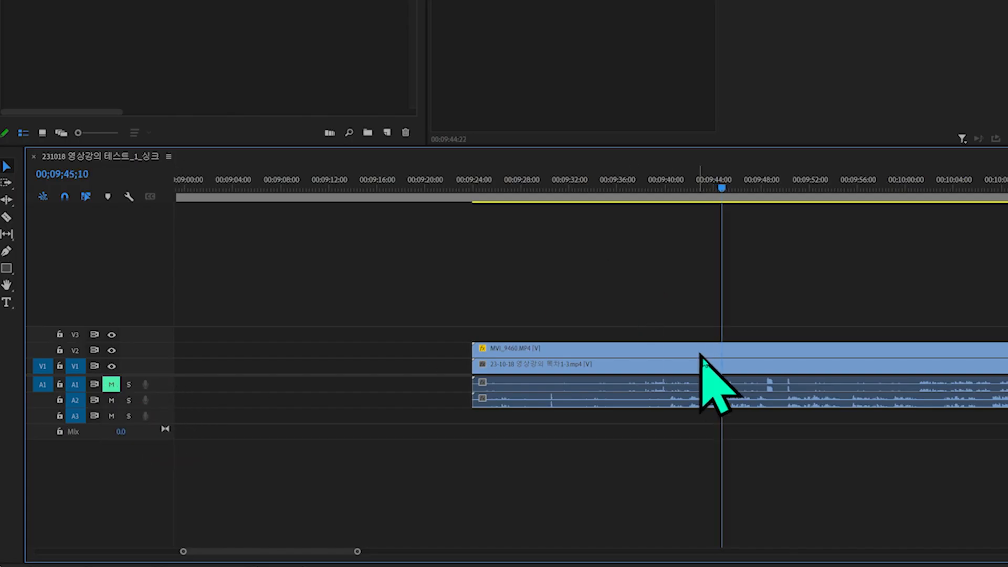
pyautogui.click(708, 385)
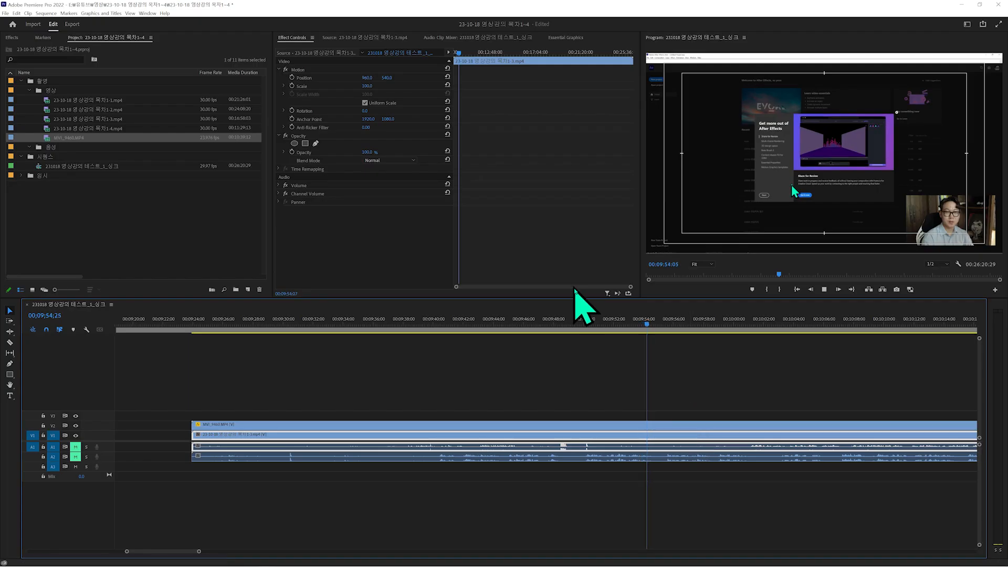
# Set the playhead to about 9:50 and unmute audio tracks A1 and A2
pyautogui.click(590, 321)
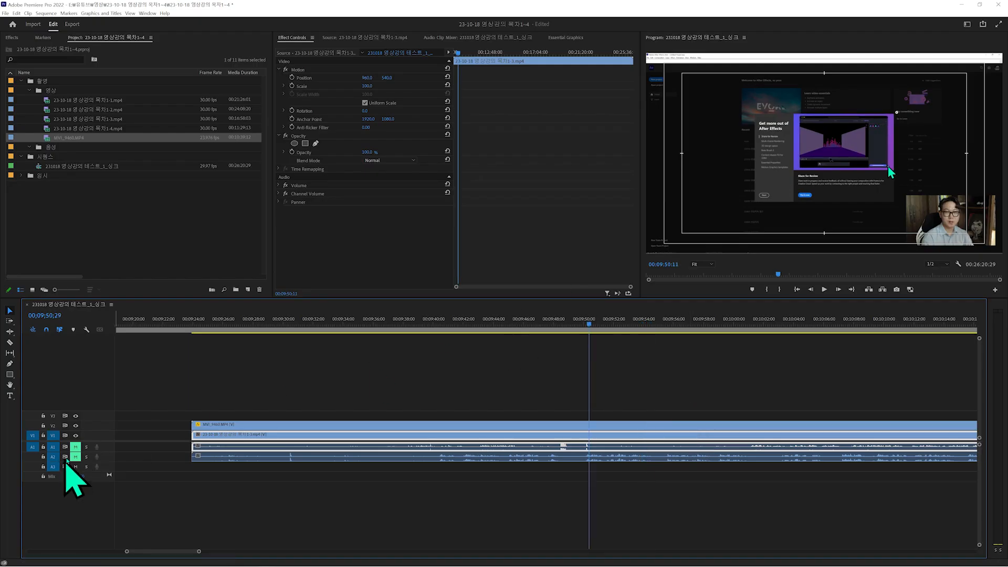
pyautogui.click(597, 462)
pyautogui.click(572, 448)
pyautogui.click(570, 491)
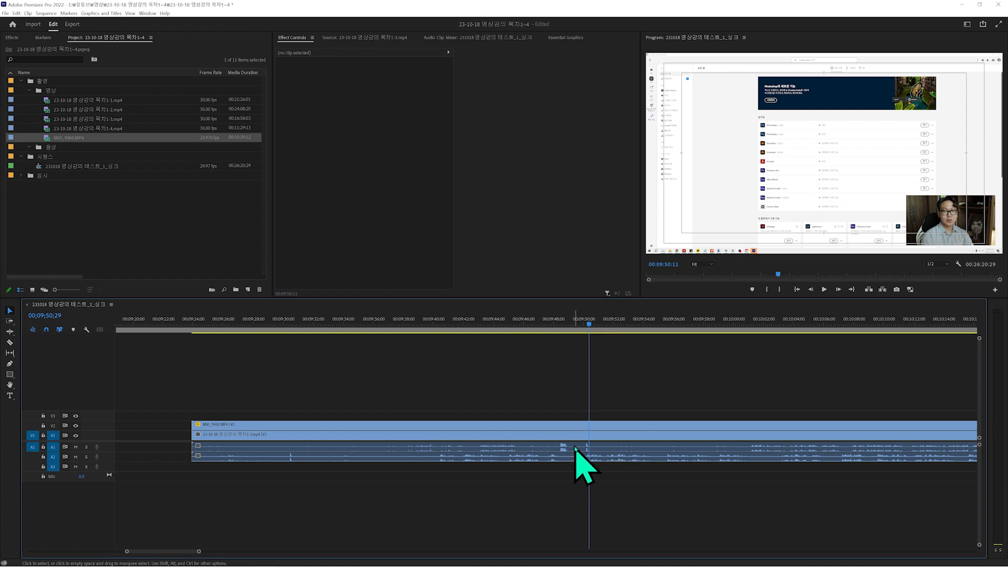
# Disable only the screen recording's audio clip on track A1
pyautogui.click(576, 448)
pyautogui.rightClick(575, 447)
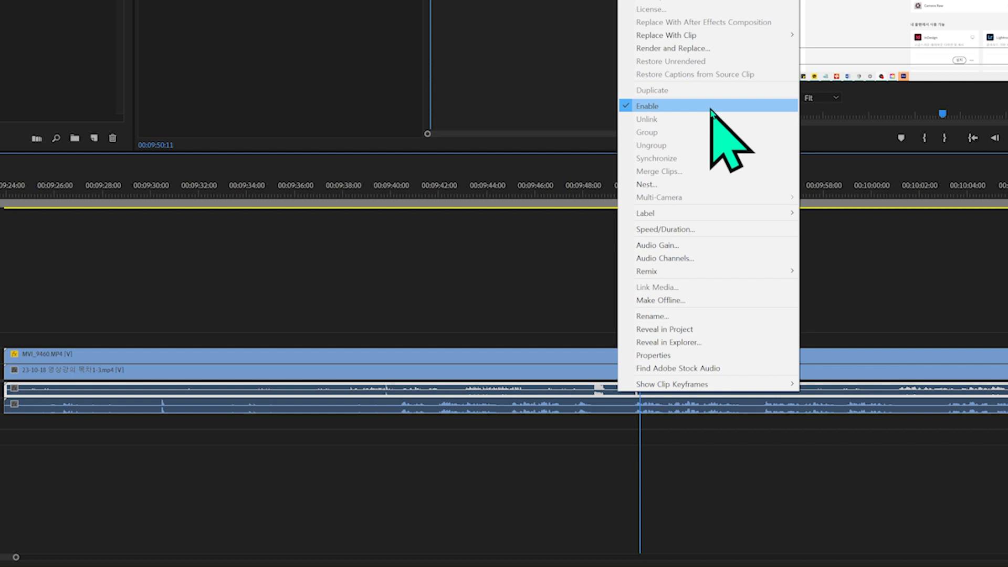
pyautogui.click(711, 108)
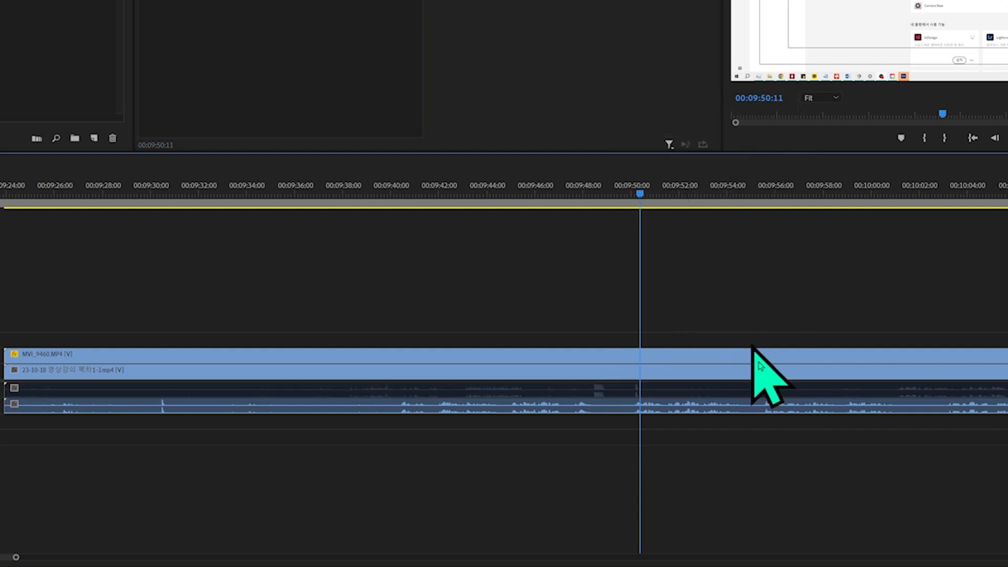
# Disable the MVI_9460.MP4 audio clip on track A2 as well and play the sequence
pyautogui.click(654, 395)
pyautogui.click(730, 462)
pyautogui.click(637, 187)
pyautogui.press('Left')
pyautogui.press('Left')
pyautogui.press('Left')
pyautogui.press('space')
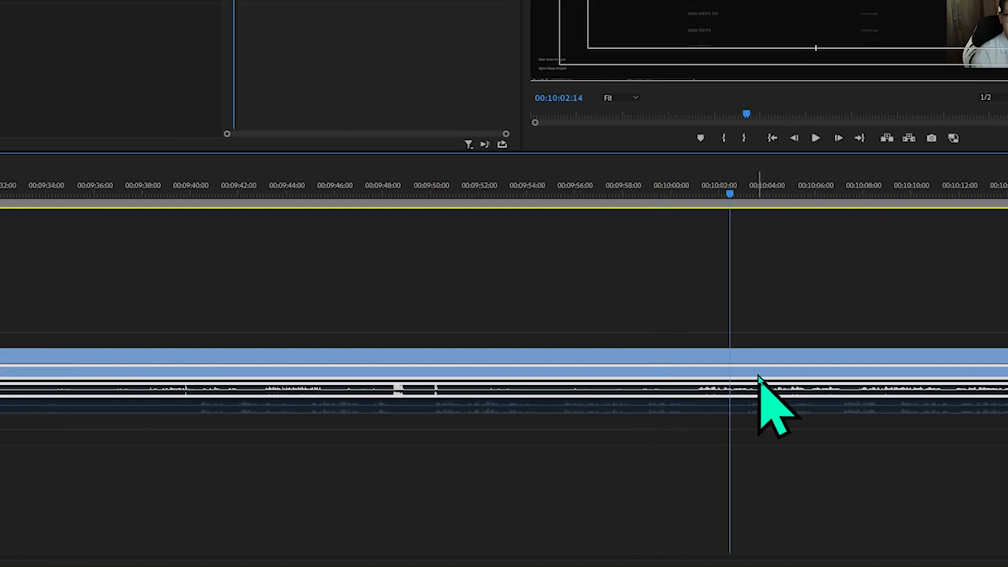
# Select both audio clips on A1 and A2, enable them again and play the sequence from about 10:02
pyautogui.click(771, 402)
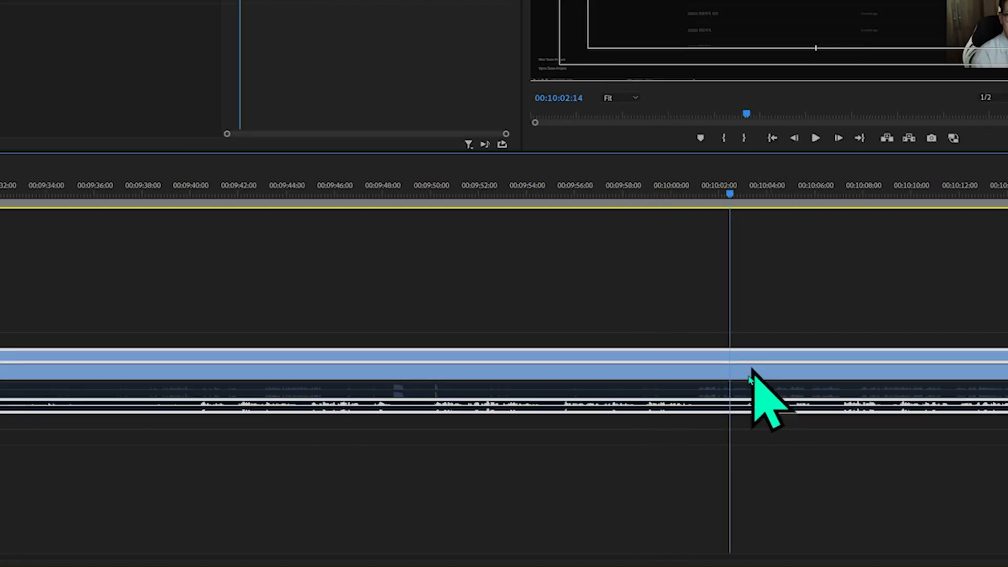
pyautogui.click(761, 436)
pyautogui.moveTo(736, 446); pyautogui.dragTo(782, 386)
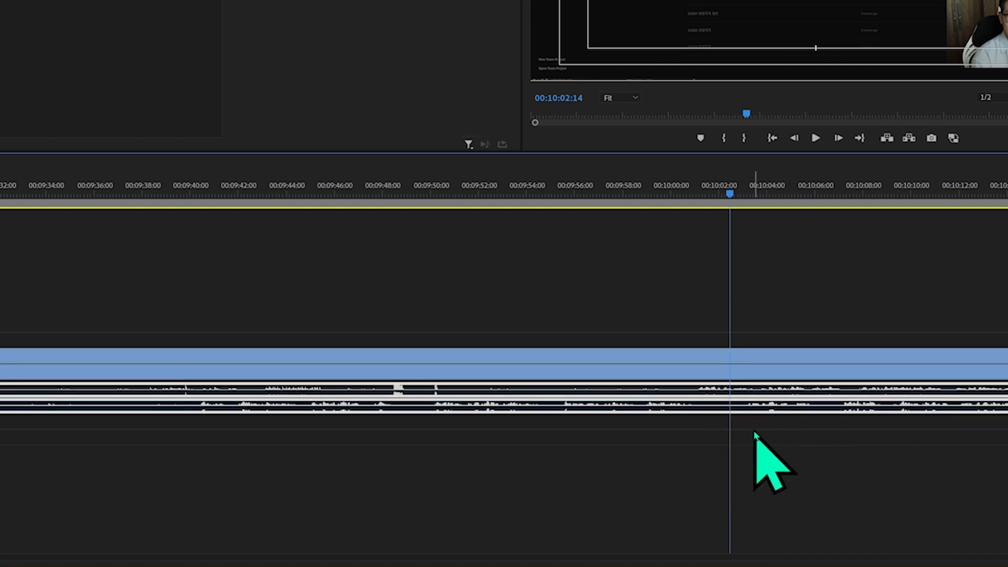
pyautogui.rightClick(765, 410)
pyautogui.click(813, 135)
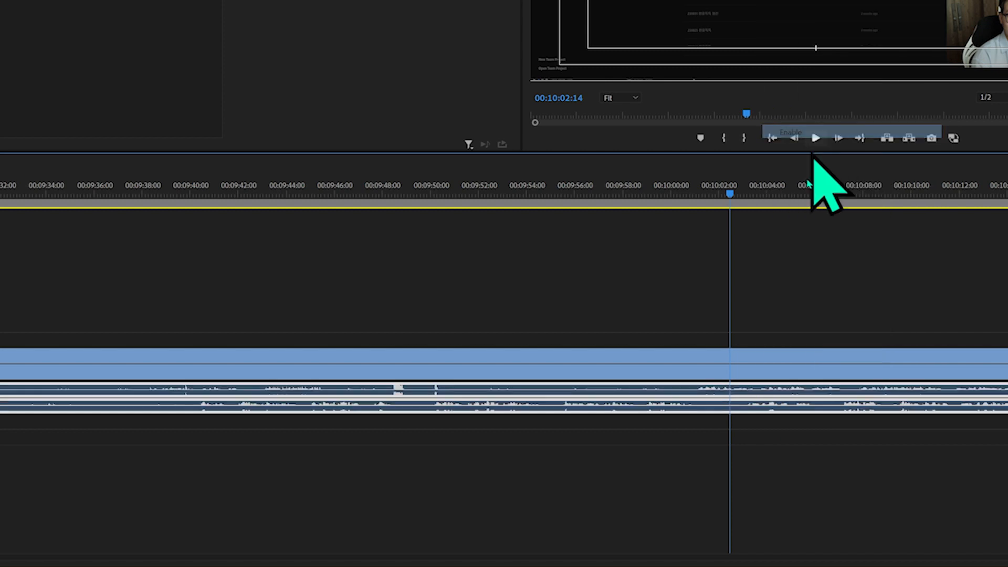
pyautogui.press('space')
pyautogui.press('space')
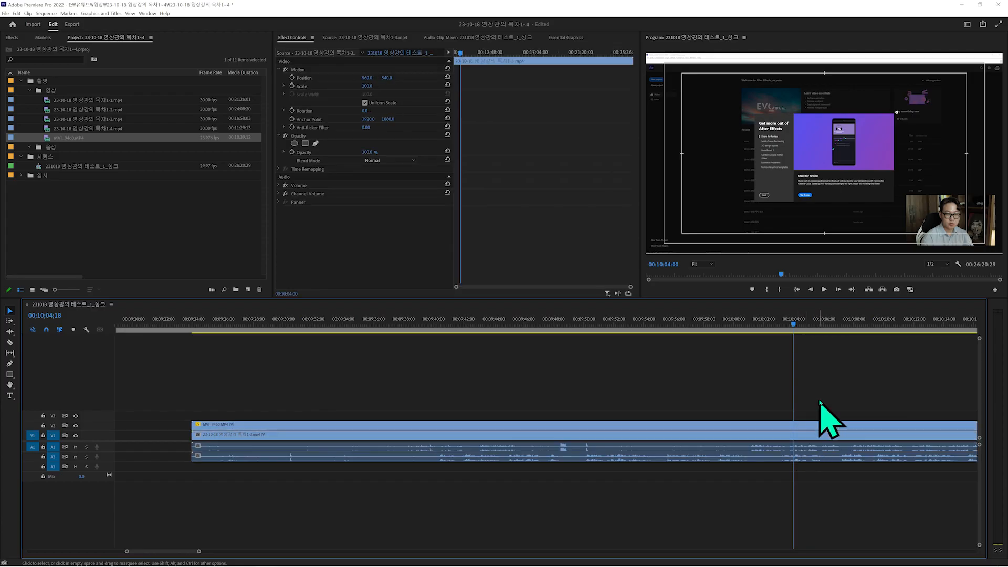
# Disable the linked MVI_9460.MP4 picture and sound and play the sequence briefly
pyautogui.click(814, 450)
pyautogui.click(814, 439)
pyautogui.rightClick(807, 424)
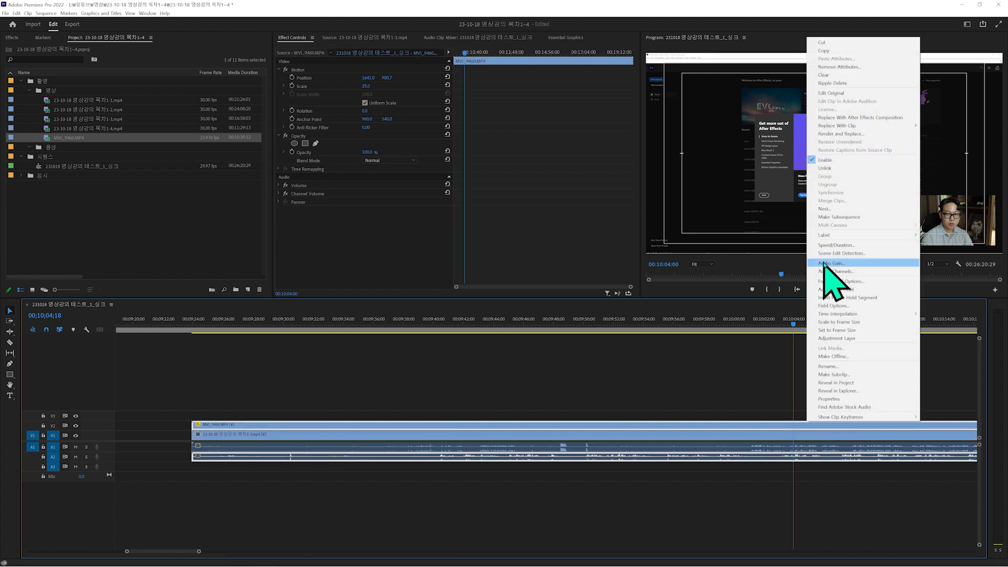
pyautogui.click(838, 160)
pyautogui.press('space')
pyautogui.press('space')
# Disable the linked screen recording clip on V1 and A1
pyautogui.click(829, 438)
pyautogui.rightClick(827, 436)
pyautogui.click(846, 173)
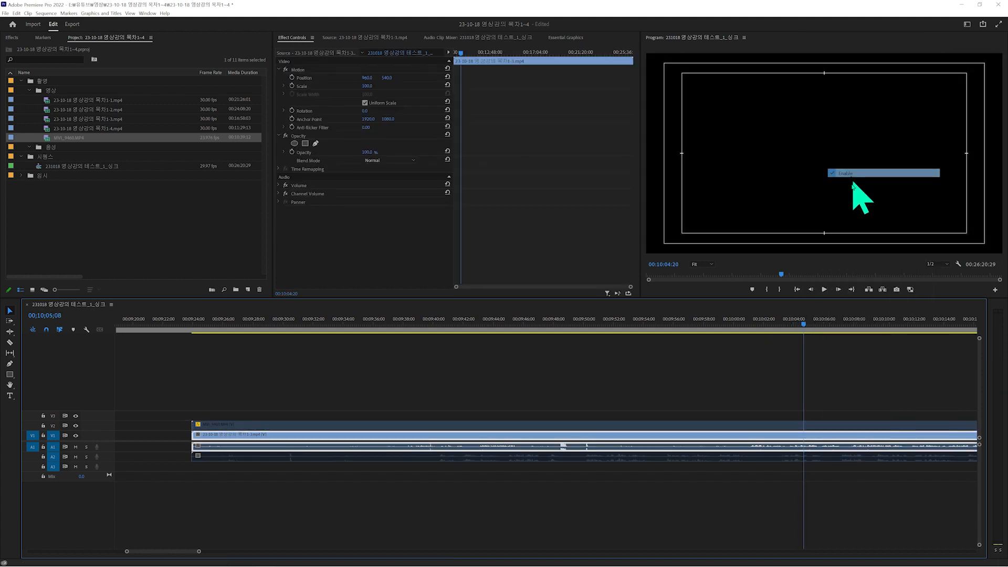
# Select all the video and audio clips on V1, V2, A1 and A2 and enable them again
pyautogui.click(581, 411)
pyautogui.moveTo(476, 370); pyautogui.dragTo(609, 470)
pyautogui.rightClick(702, 467)
pyautogui.click(724, 177)
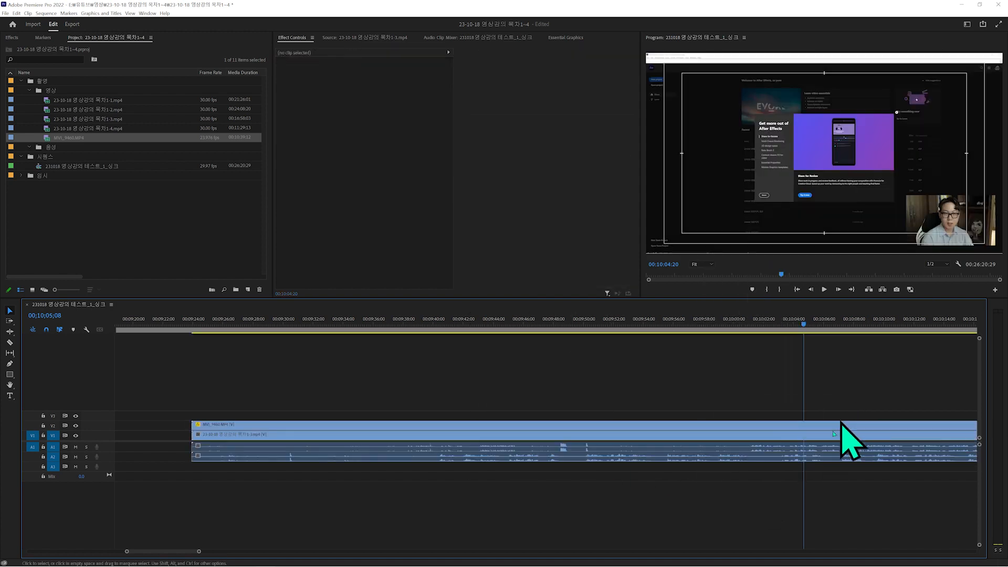
# Unlink the video and audio of both stacked clips and select their parts individually to check the separation
pyautogui.moveTo(871, 382); pyautogui.dragTo(786, 488)
pyautogui.rightClick(771, 436)
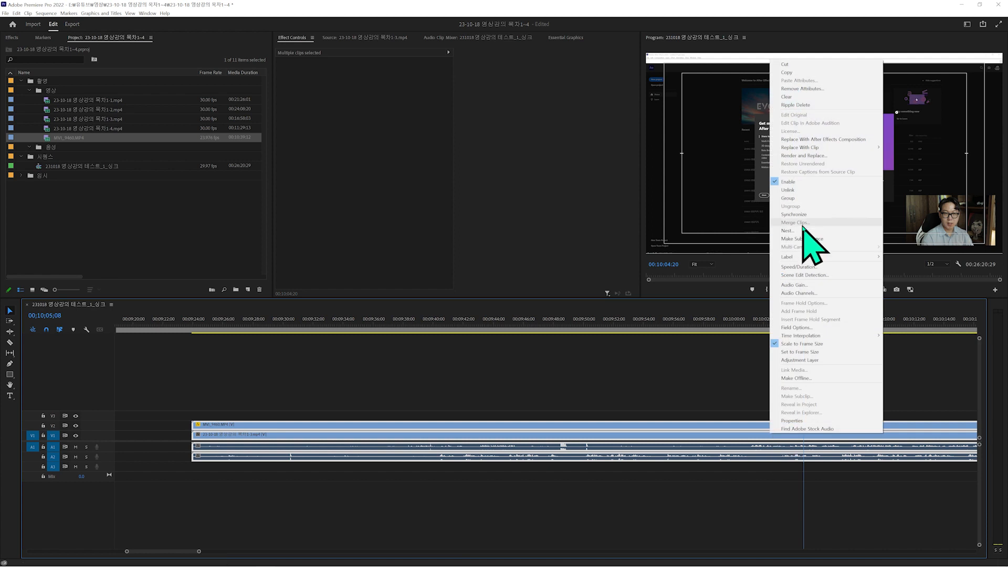
pyautogui.click(812, 227)
pyautogui.click(828, 431)
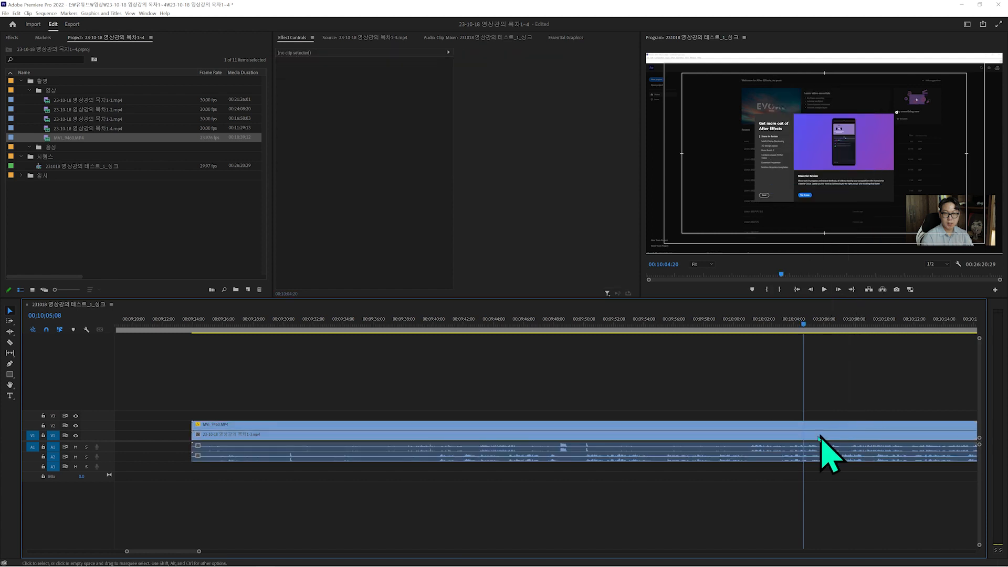
pyautogui.click(814, 456)
pyautogui.click(823, 447)
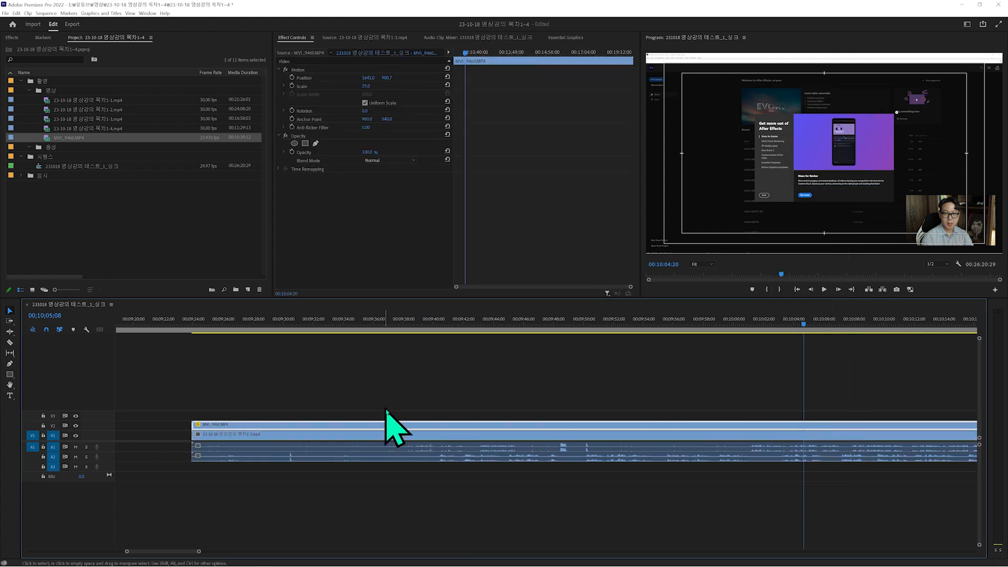
pyautogui.click(824, 456)
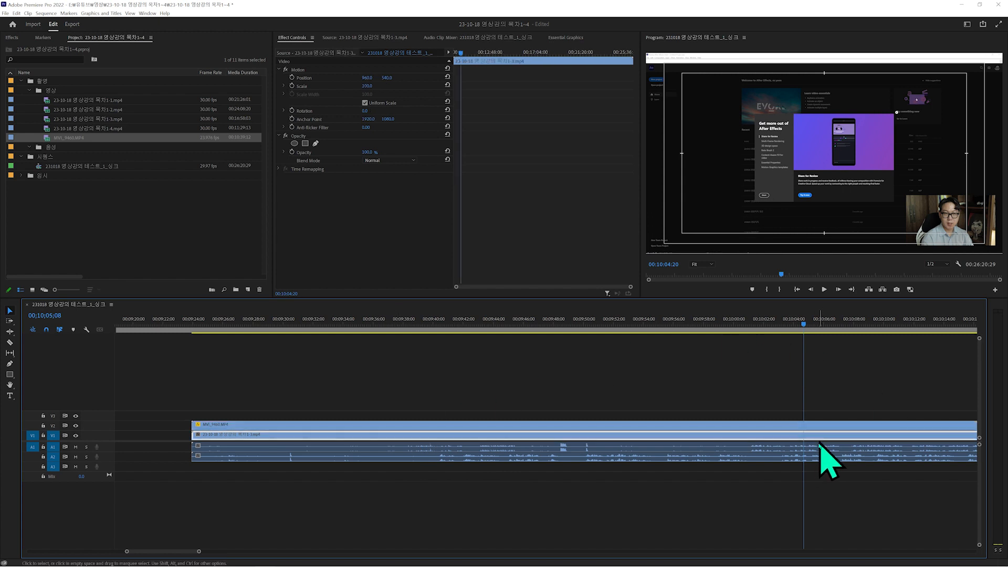
# Try moving only the MVI_9460.MP4 picture on V2 to start at about 10:02, and undo the move
pyautogui.moveTo(521, 427); pyautogui.dragTo(779, 428)
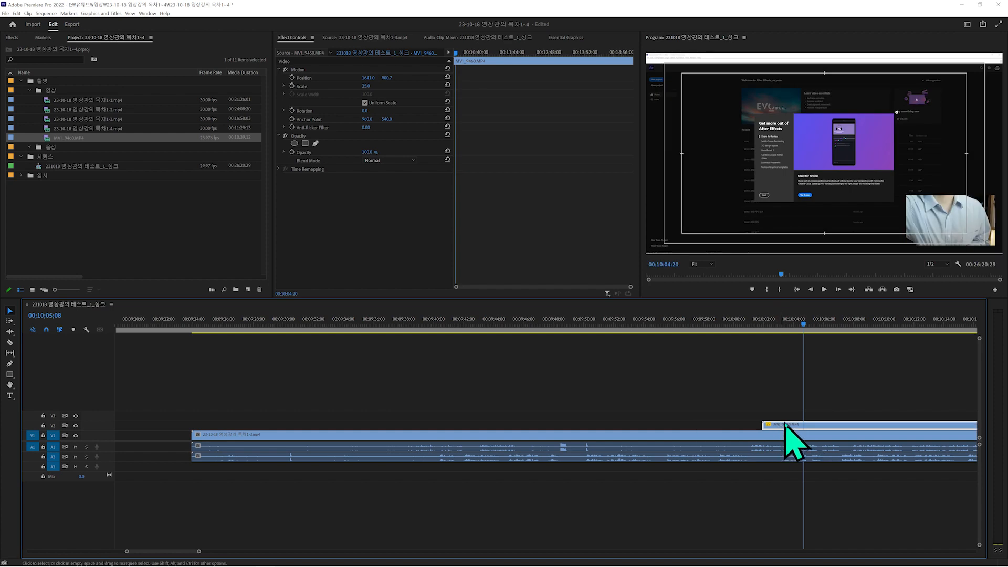
pyautogui.hotkey('ctrl', 'z')
pyautogui.hotkey('ctrl', 'z')
pyautogui.hotkey('ctrl', 'z')
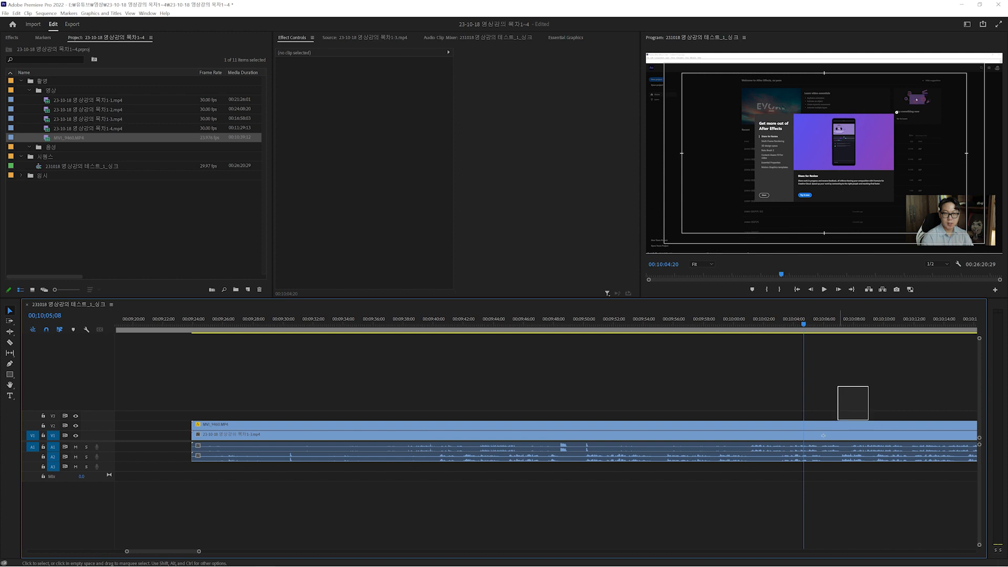
# Move the screen recording and MVI_9460.MP4 clips with their audio to the start of the sequence
pyautogui.moveTo(851, 406); pyautogui.dragTo(822, 445)
pyautogui.click(855, 378)
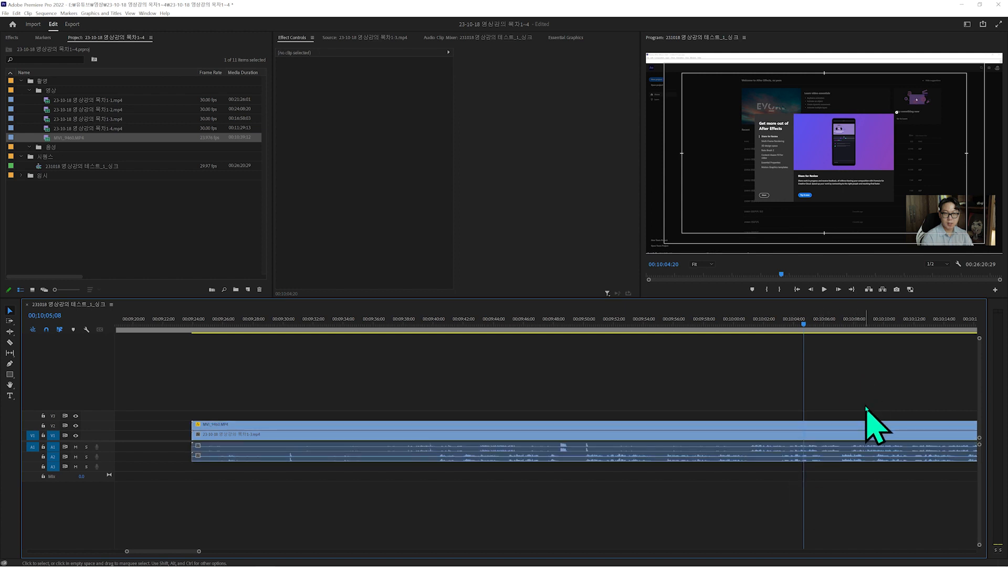
pyautogui.moveTo(809, 438); pyautogui.dragTo(255, 443)
pyautogui.click(394, 412)
pyautogui.scroll(-6, 405, 417)
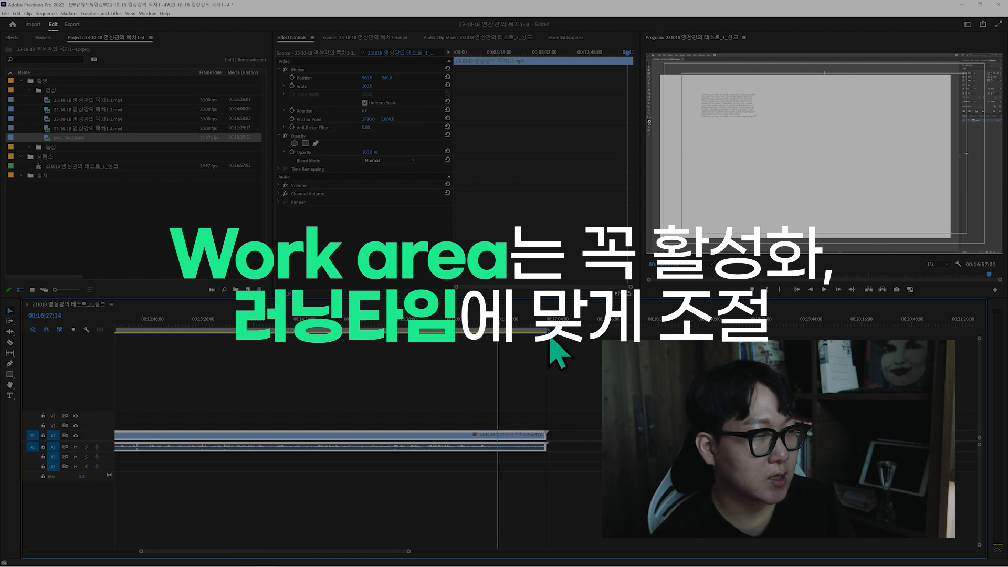
# Turn on the Work Area Bar for the 231018 영상강의 테스트_1_싱크 sequence
pyautogui.click(535, 331)
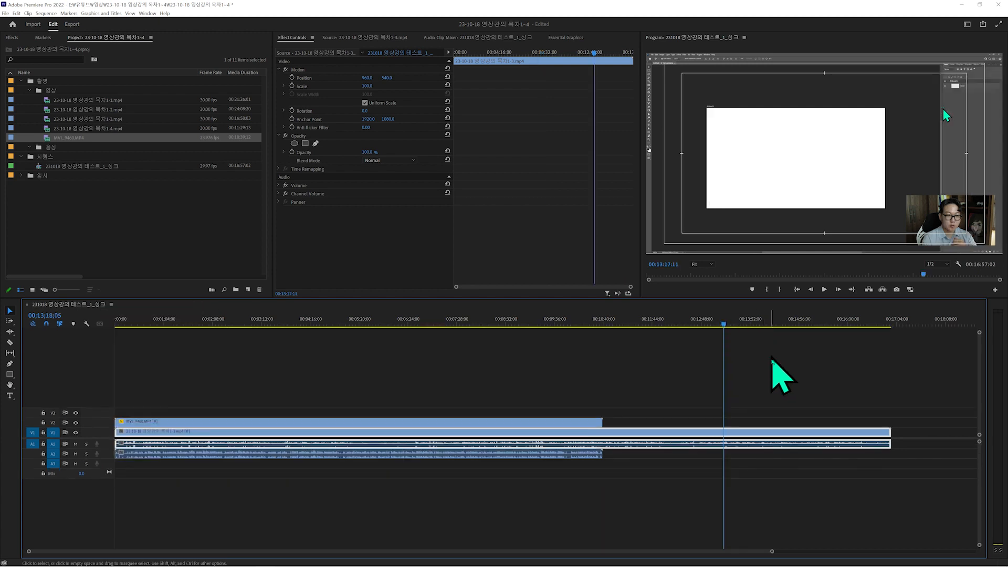
pyautogui.click(776, 371)
pyautogui.click(584, 321)
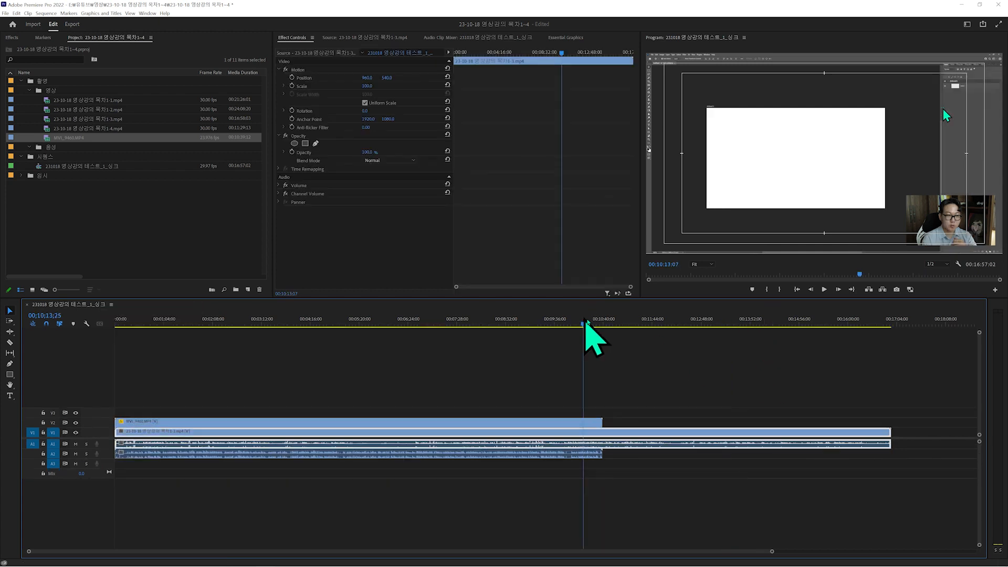
pyautogui.click(824, 321)
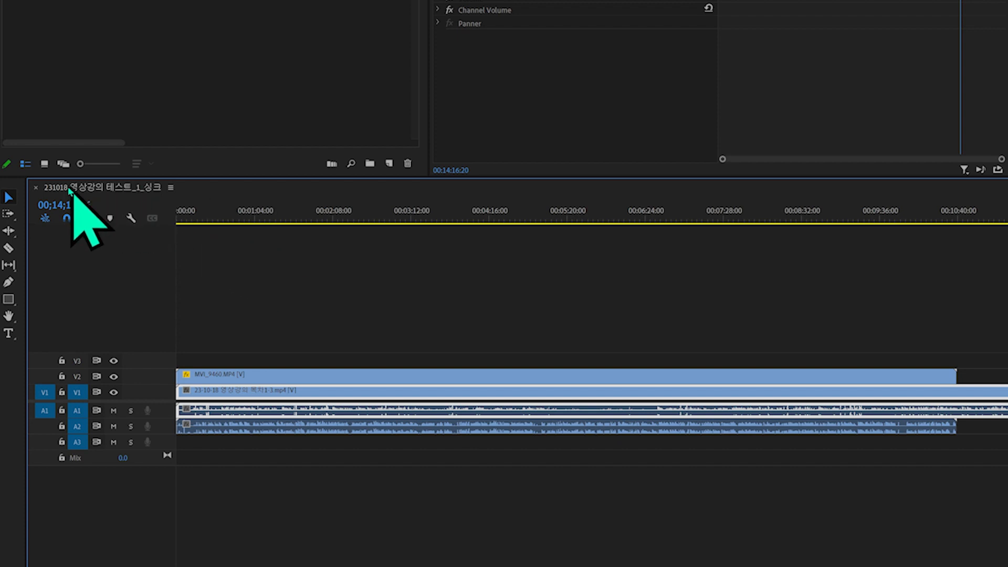
pyautogui.rightClick(152, 186)
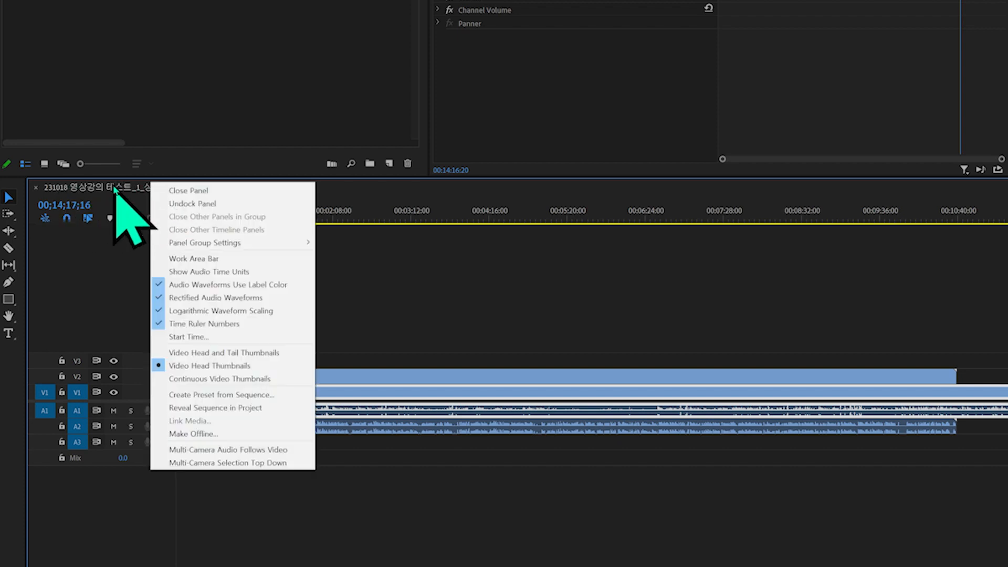
pyautogui.click(230, 260)
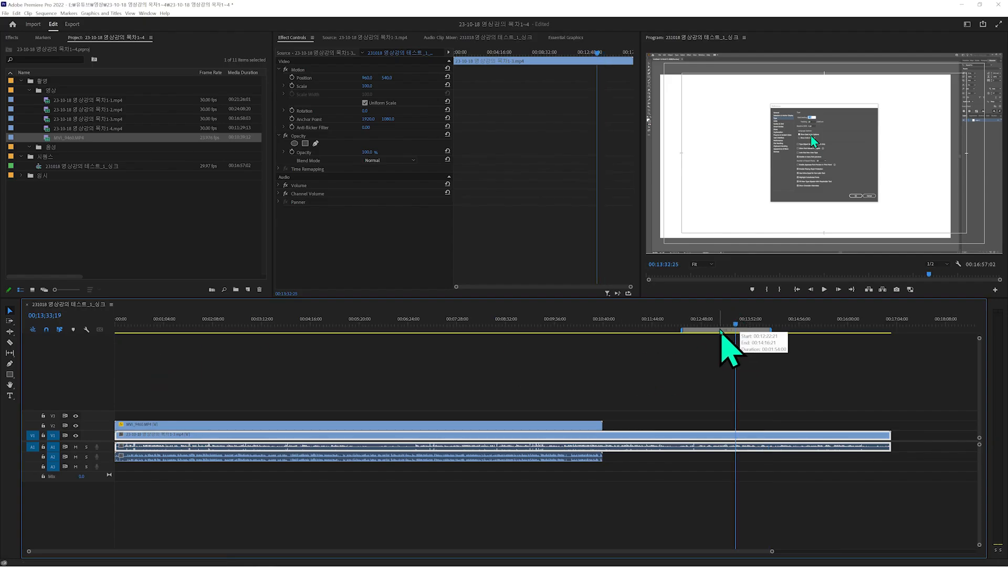
# Check the Work Area Bar option of the sequence and return the playhead to the start of the timeline
pyautogui.click(719, 329)
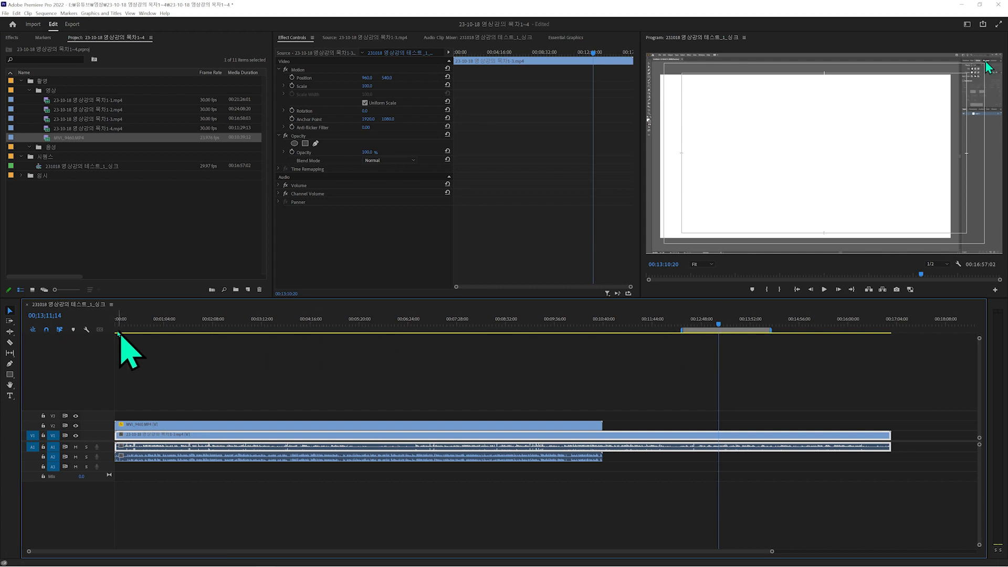
pyautogui.rightClick(89, 308)
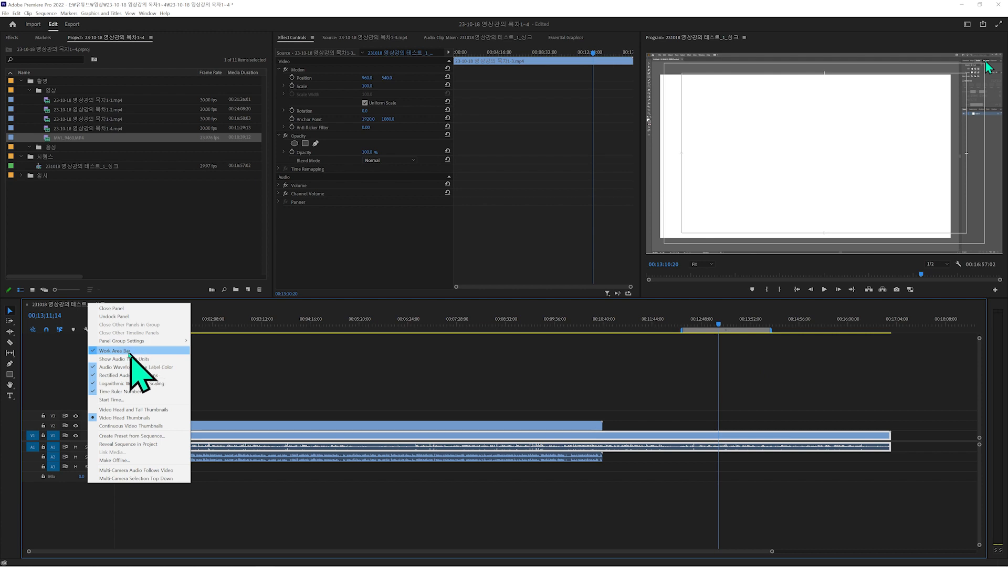
pyautogui.click(597, 349)
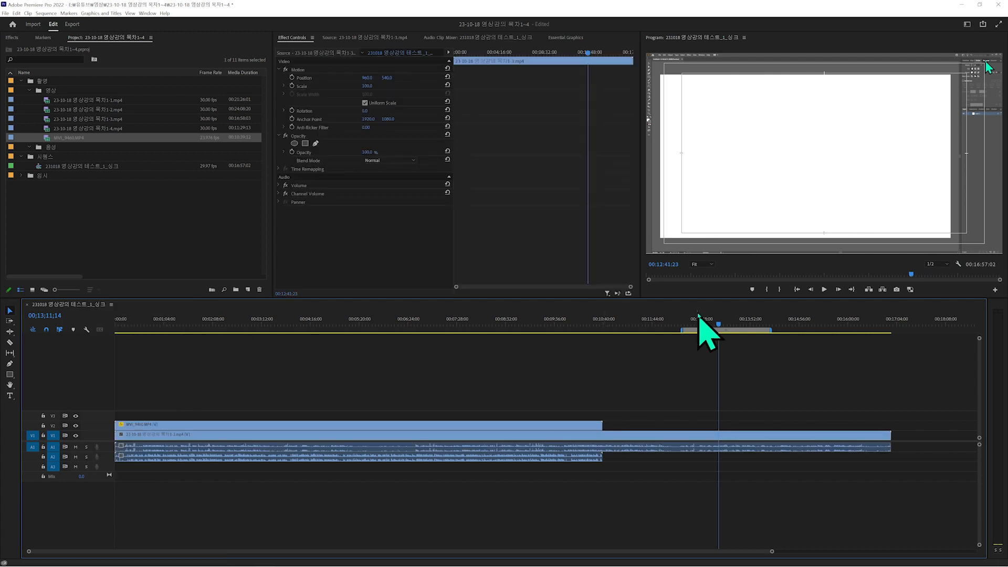
pyautogui.click(698, 313)
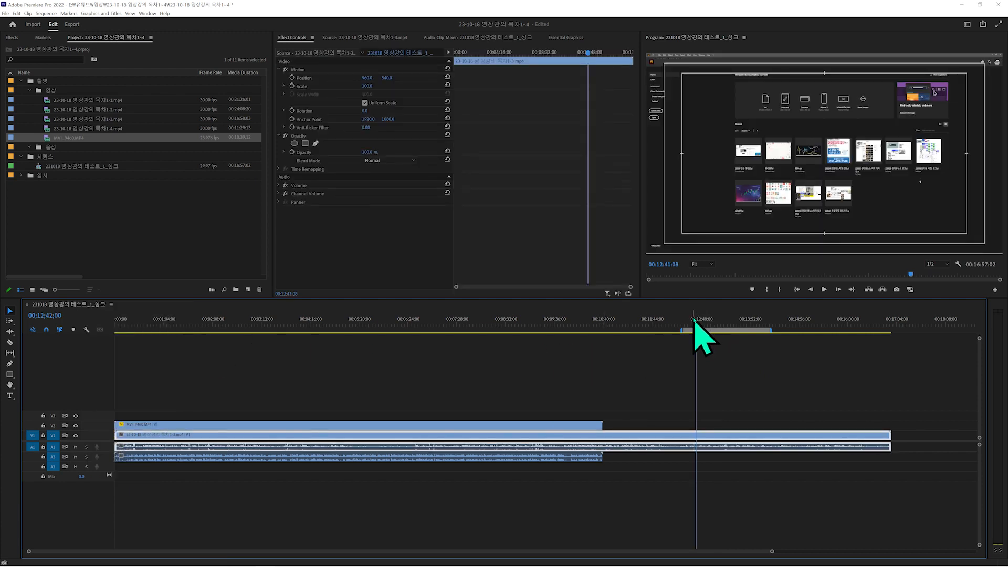
pyautogui.press('Home')
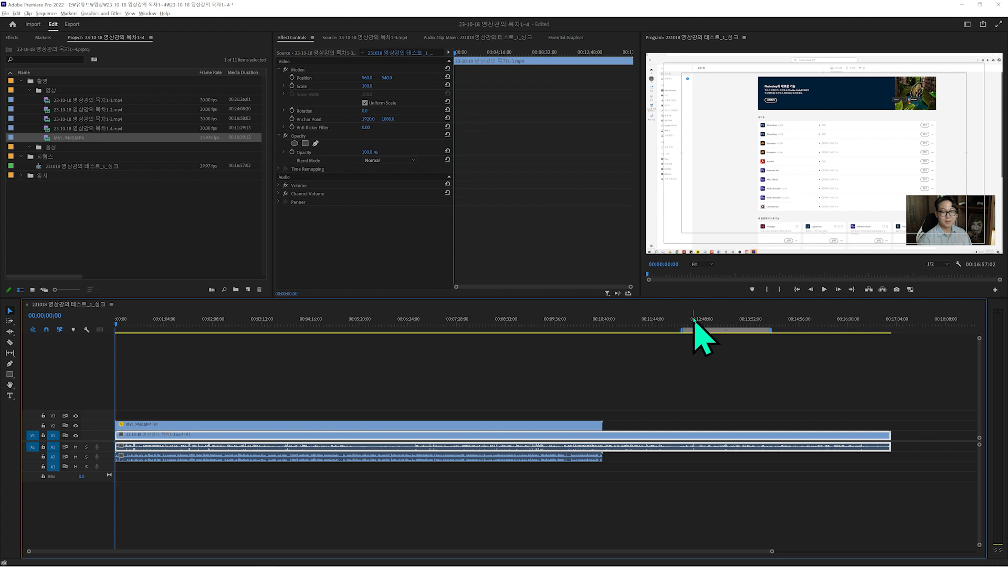
# Set the work area from the start of the sequence to its last frame at 00;16;58;01
pyautogui.press('i')
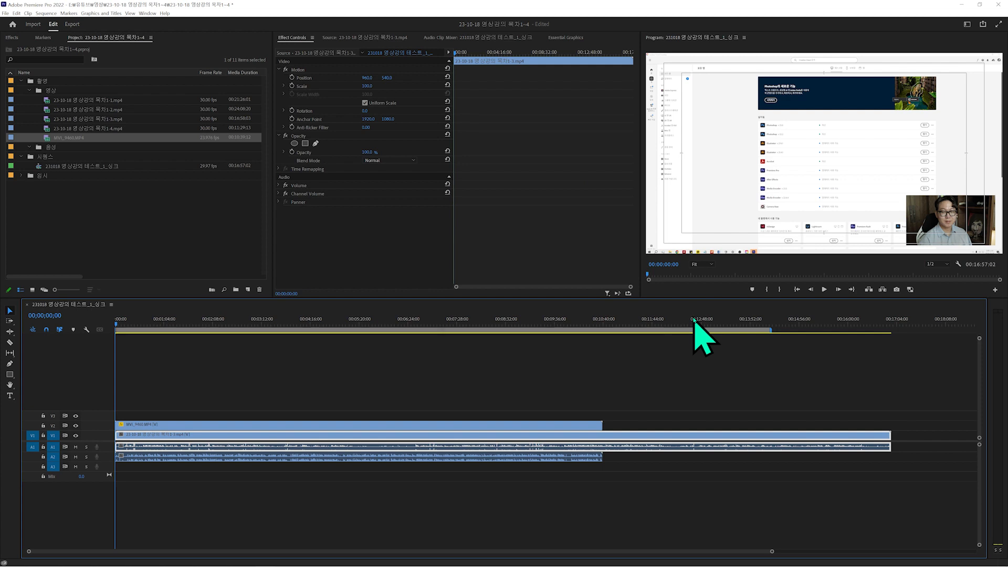
pyautogui.press('End')
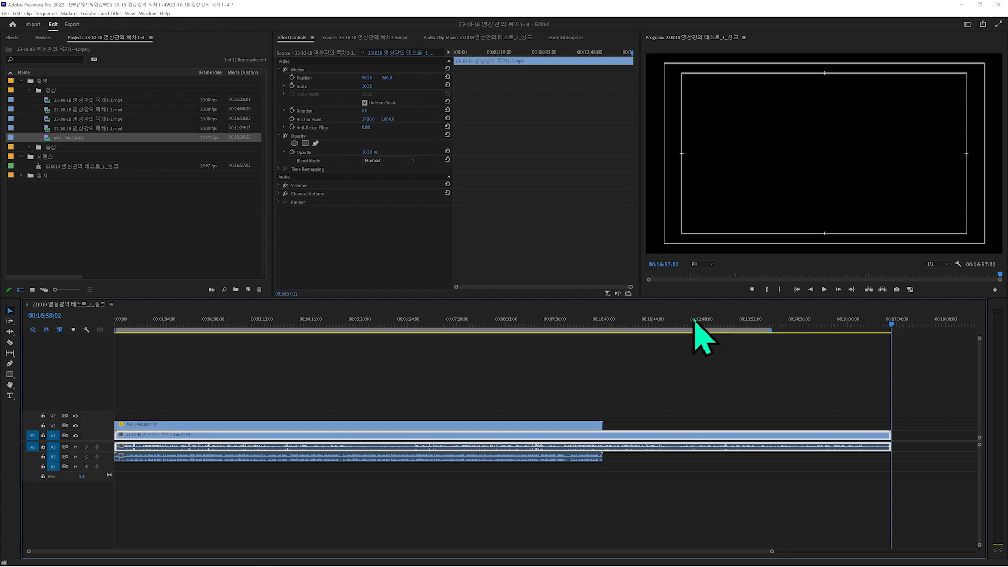
pyautogui.press('Left')
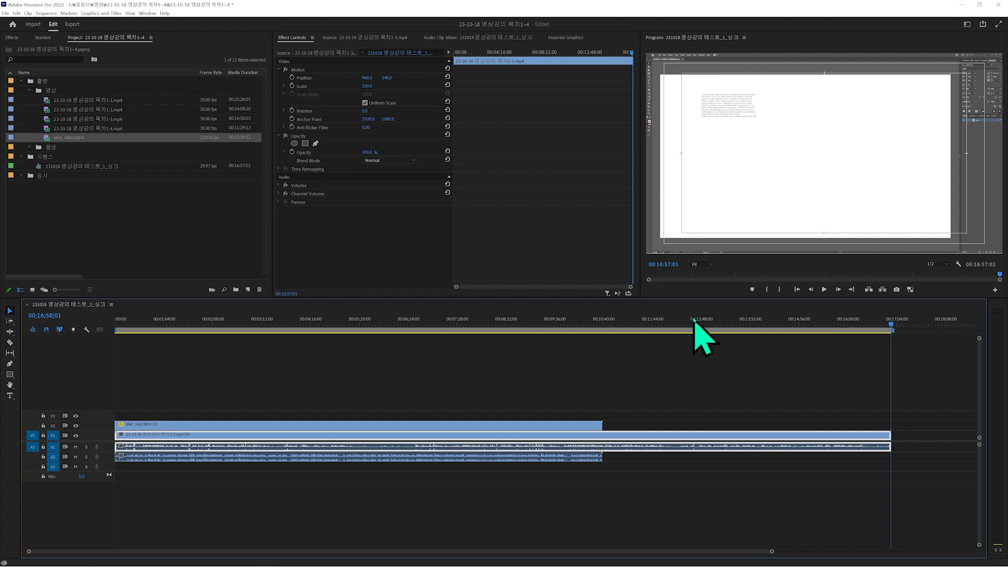
# Reset the Scale and all Motion settings of the MVI_9460.MP4 clip on V2
pyautogui.moveTo(772, 315); pyautogui.dragTo(535, 318)
pyautogui.click(569, 425)
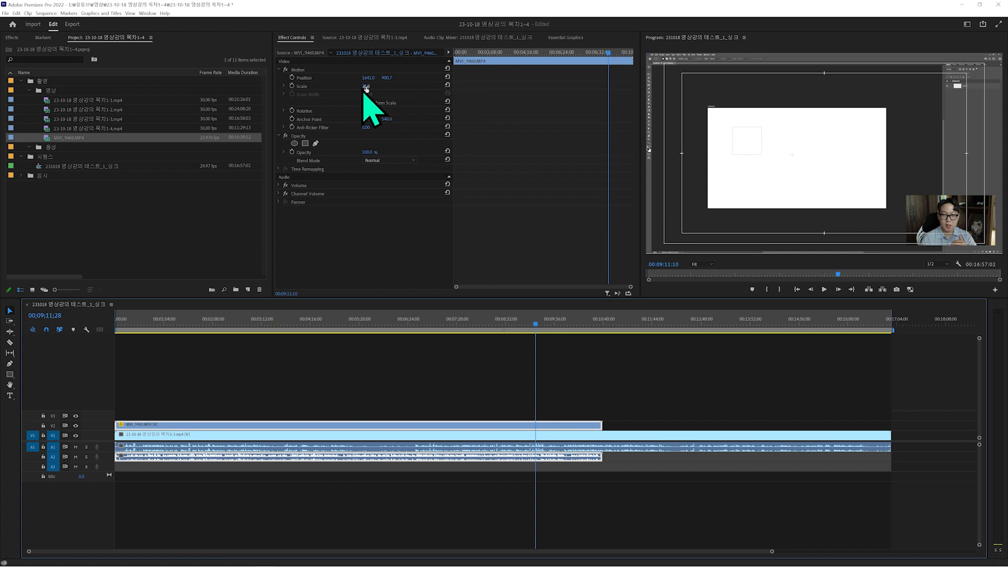
pyautogui.click(447, 86)
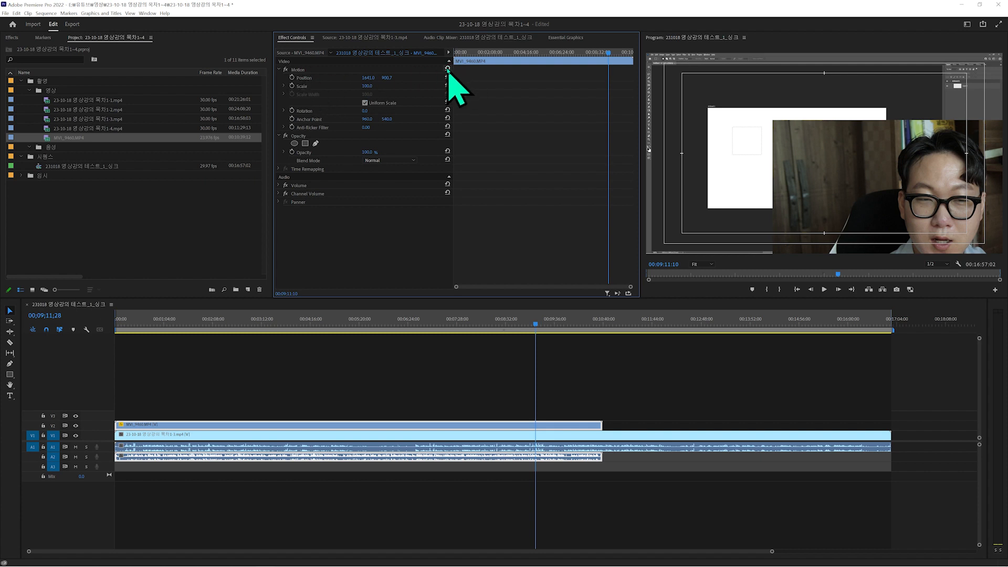
pyautogui.click(447, 69)
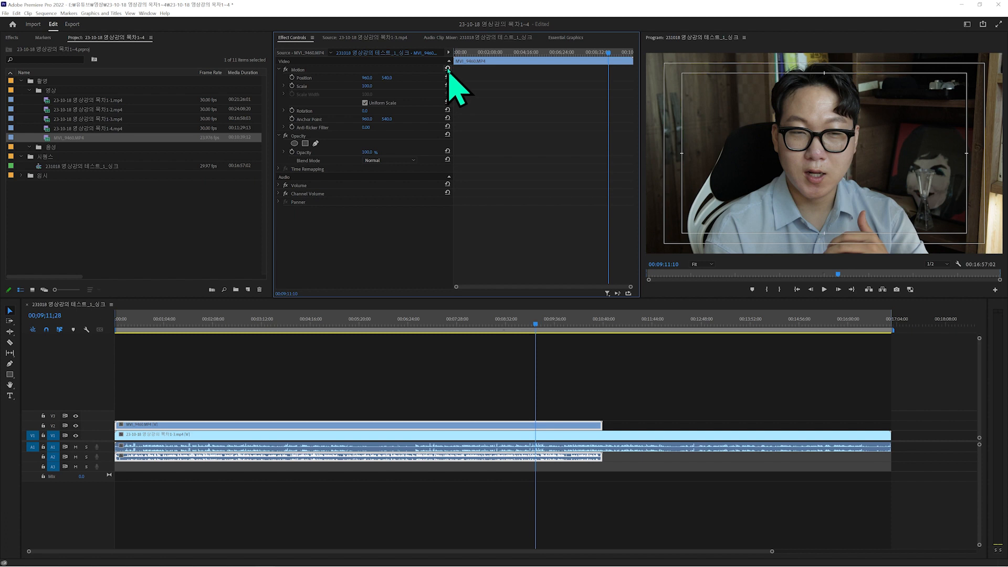
pyautogui.click(448, 61)
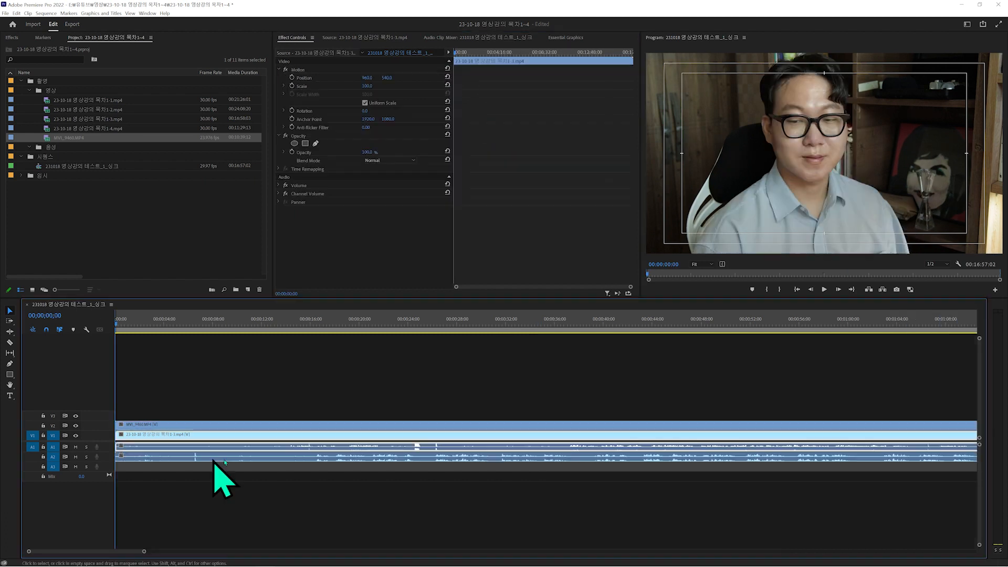
# Zoom in on the start of the timeline and enlarge audio track A2 to show its waveform in detail
pyautogui.press('=')
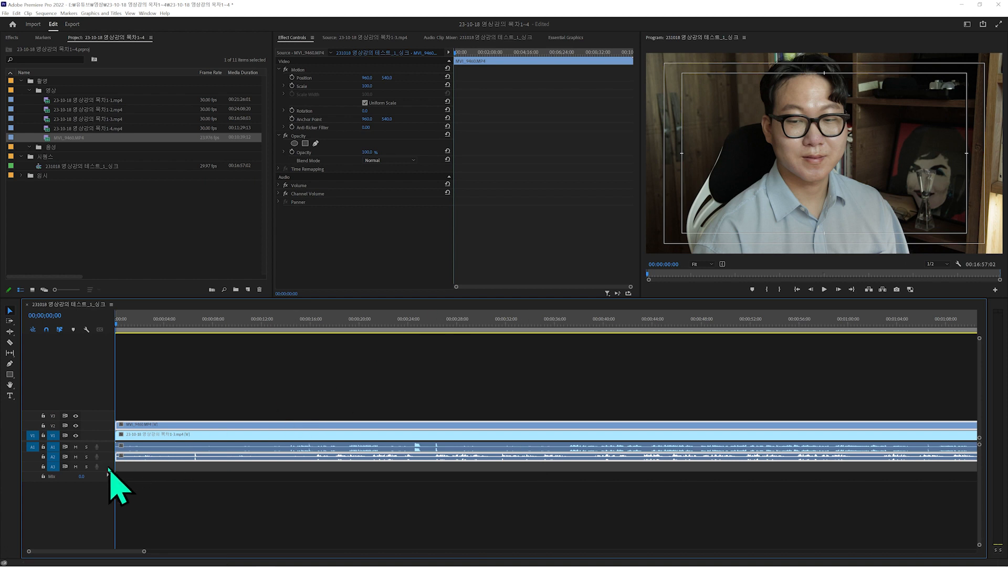
pyautogui.moveTo(104, 460); pyautogui.dragTo(111, 516)
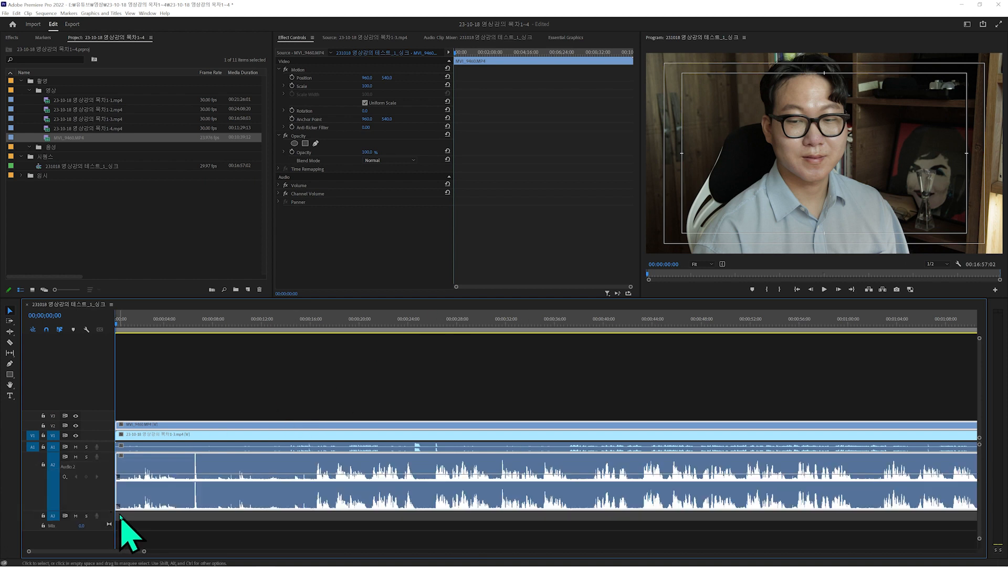
pyautogui.doubleClick(108, 458)
pyautogui.moveTo(104, 460); pyautogui.dragTo(107, 523)
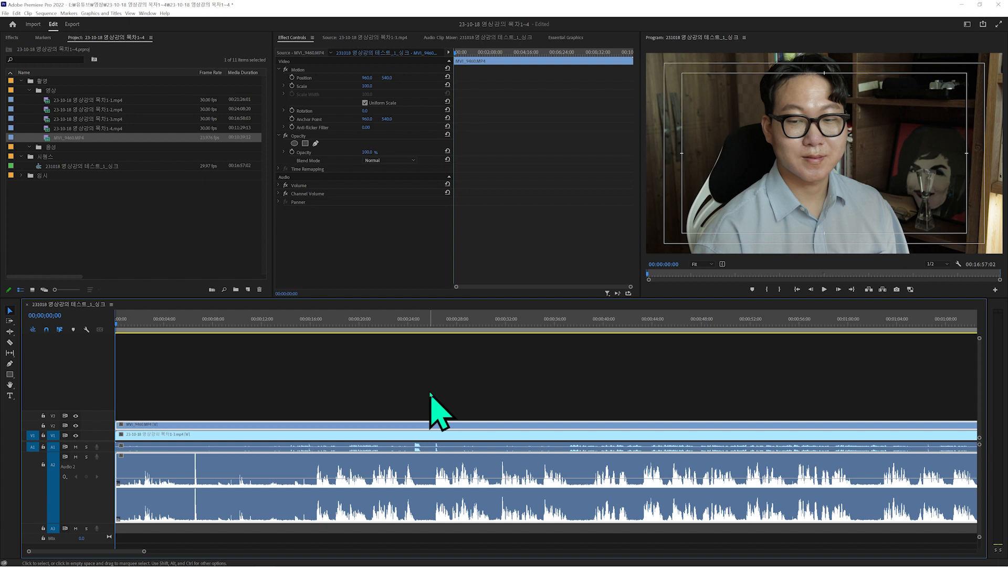
# Mute audio track A1 and check the speech on A2 from about 00;00;15;25
pyautogui.click(488, 397)
pyautogui.click(300, 325)
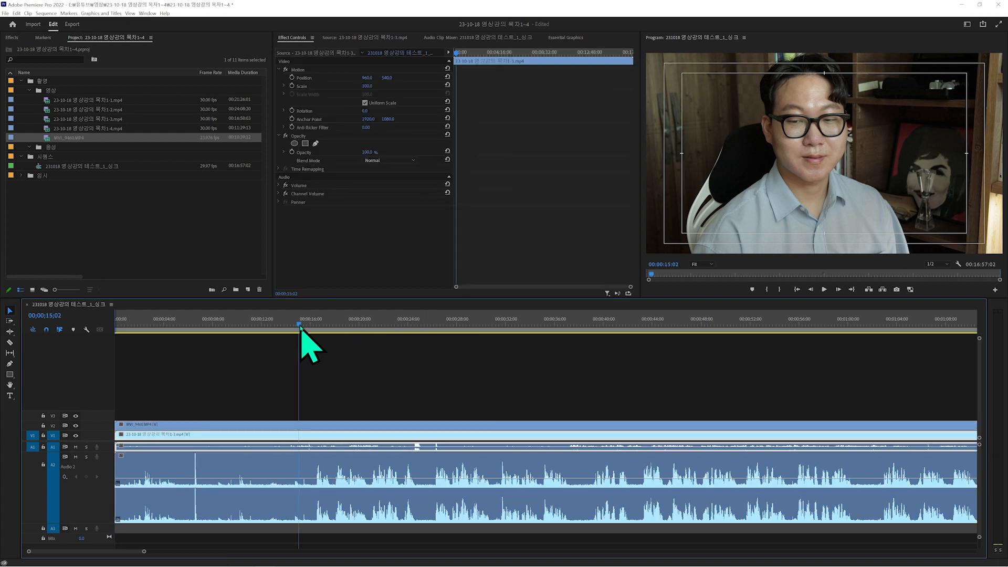
pyautogui.moveTo(300, 325); pyautogui.dragTo(309, 325)
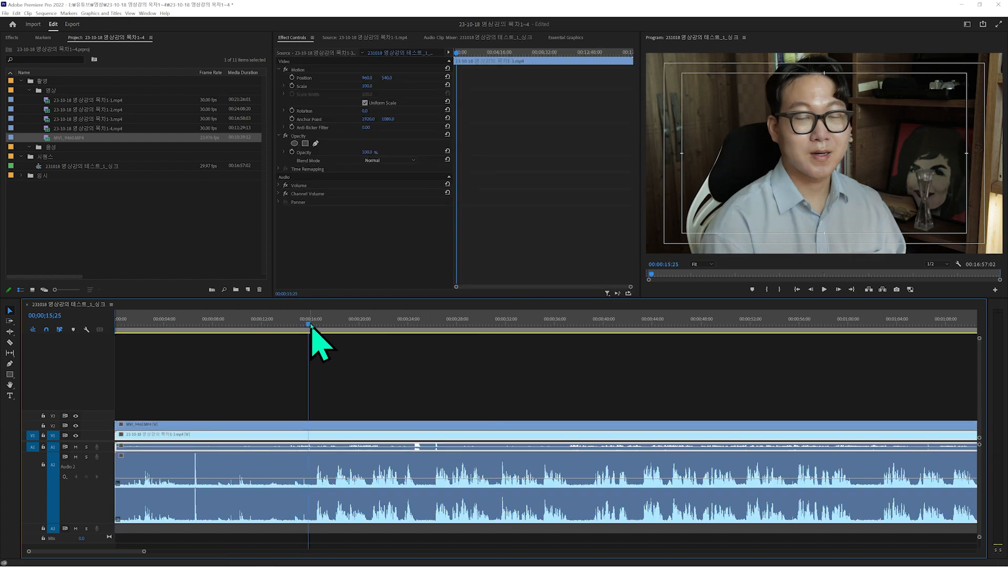
pyautogui.click(75, 447)
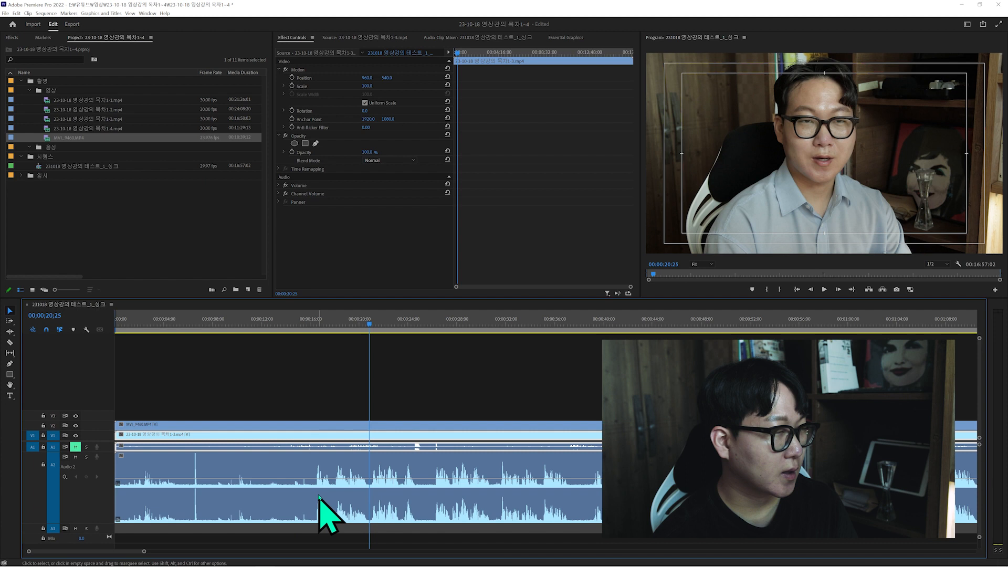
# Cut the clips on all video and audio tracks at 00;00;16;07, just before the speech on A2 begins
pyautogui.click(316, 321)
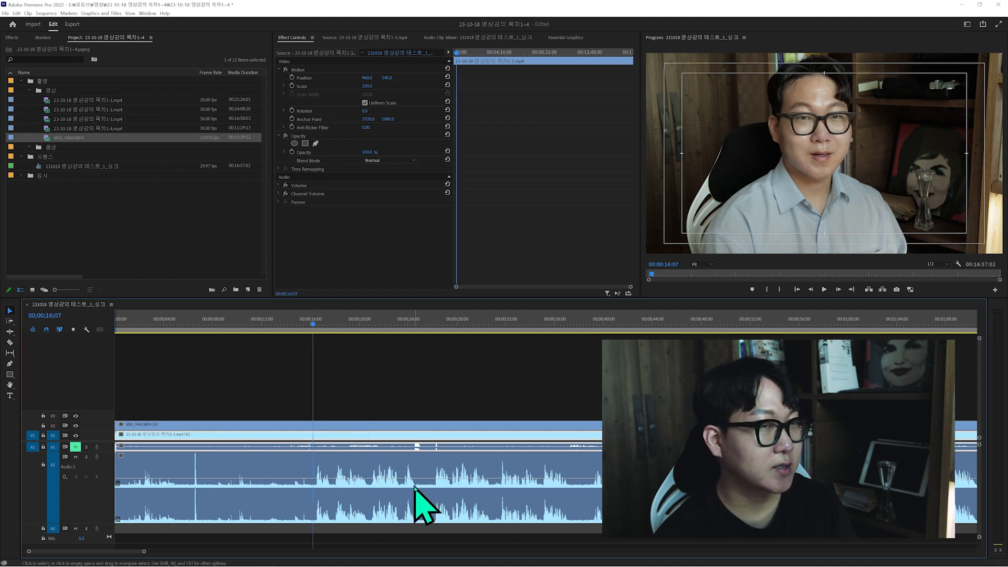
pyautogui.keyDown('shift'); pyautogui.click(313, 488); pyautogui.keyUp('shift')
pyautogui.press('v')
pyautogui.click(402, 391)
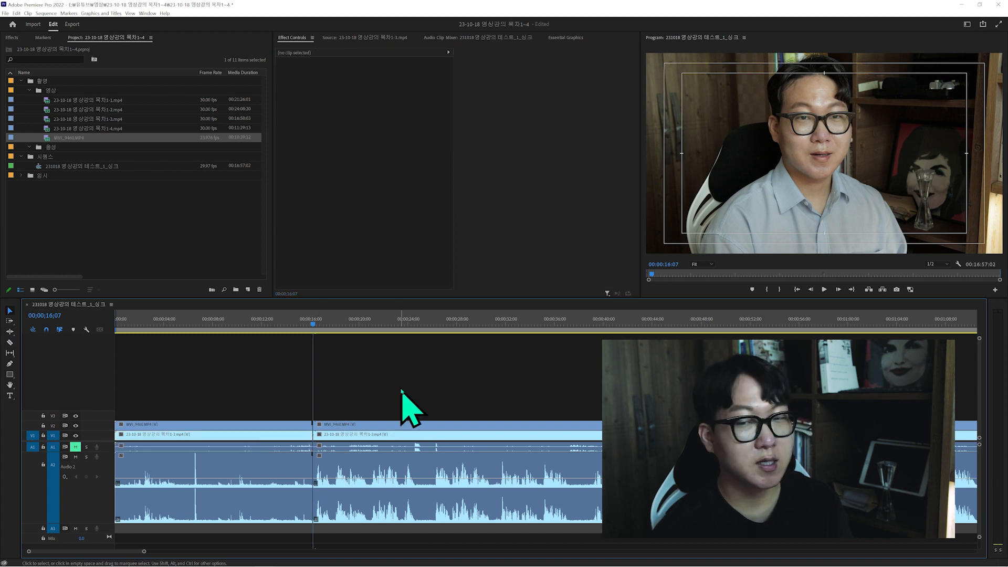